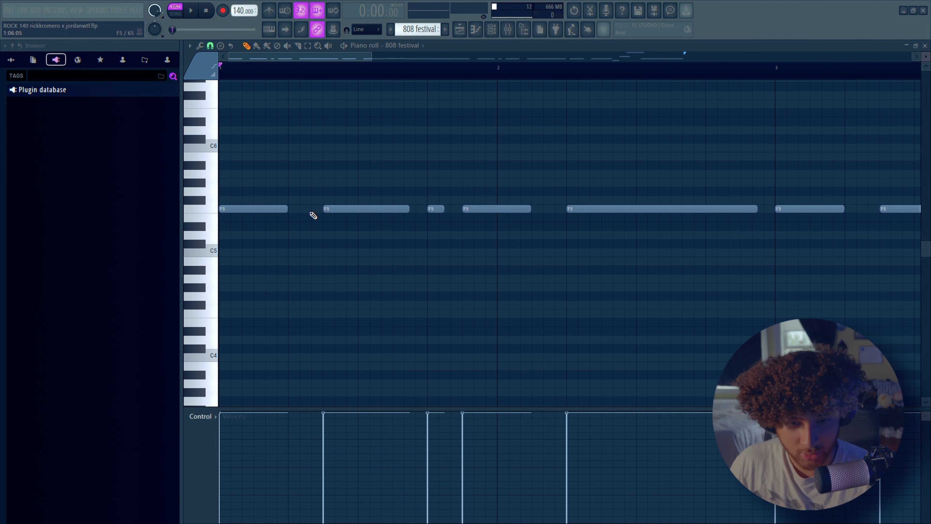
Open the 808 festival pattern from the arrangement in the piano roll and play it back
{"action": "left_click", "coordinate": [297, 210]}
{"action": "right_click", "coordinate": [297, 210]}
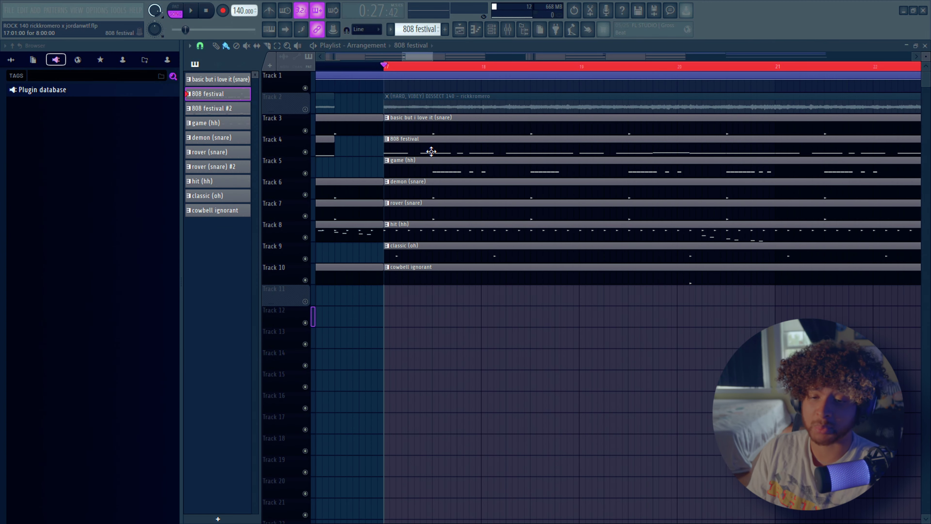
{"action": "scroll", "coordinate": [385, 279], "scroll_direction": "down", "scroll_amount": 3, "text": "ctrl"}
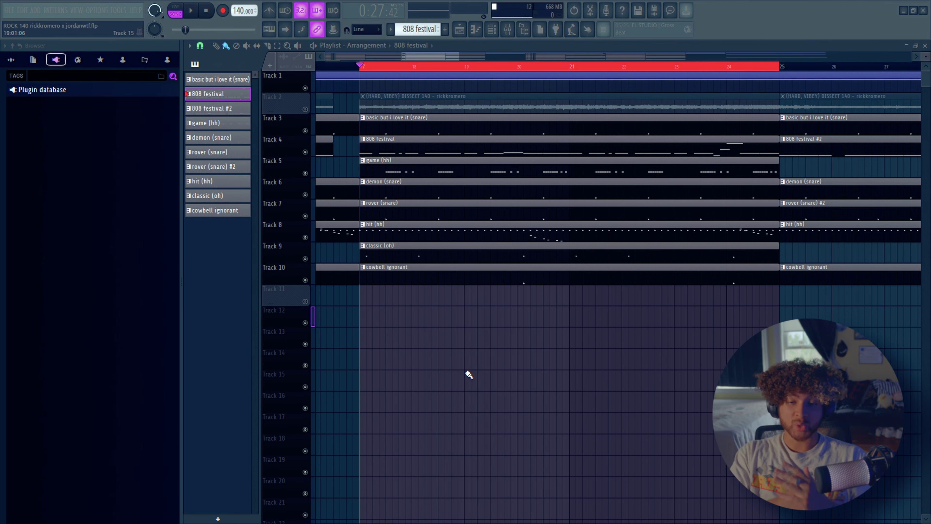
{"action": "double_click", "coordinate": [498, 231]}
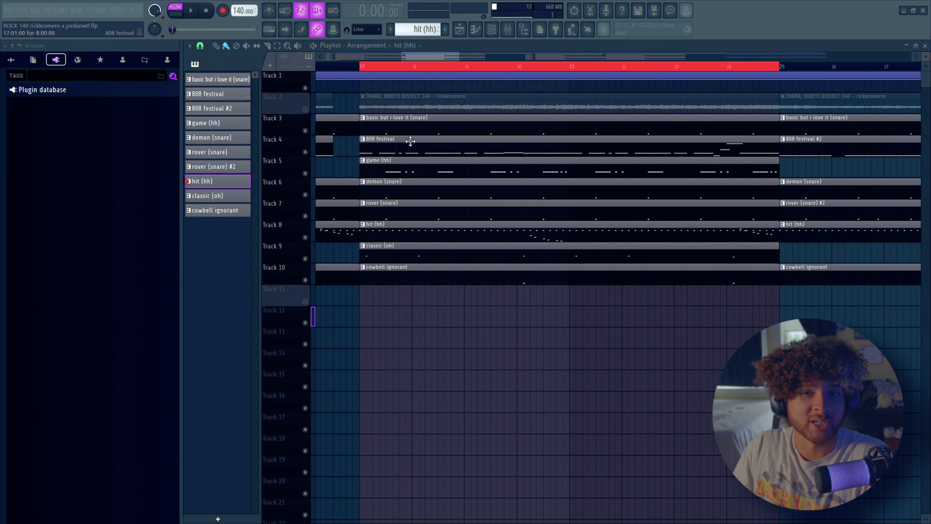
{"action": "left_click", "coordinate": [410, 141]}
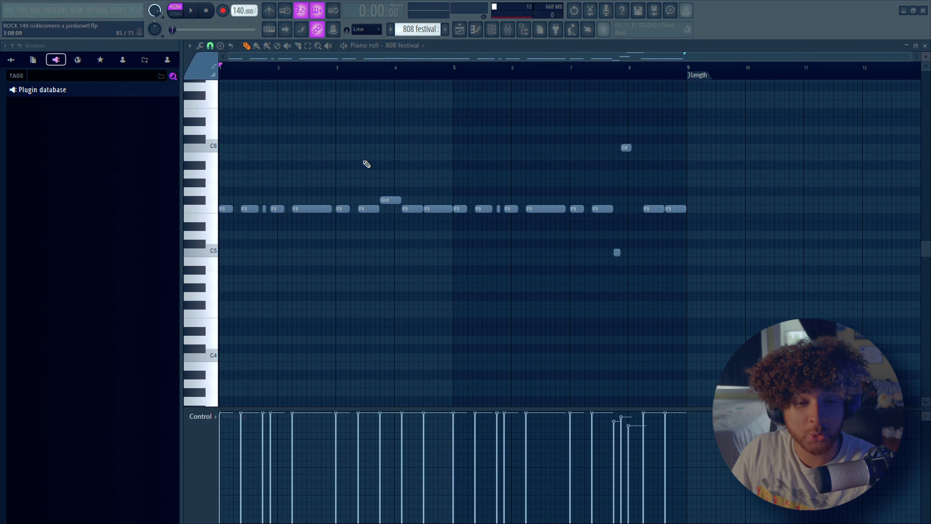
{"action": "key", "text": "space"}
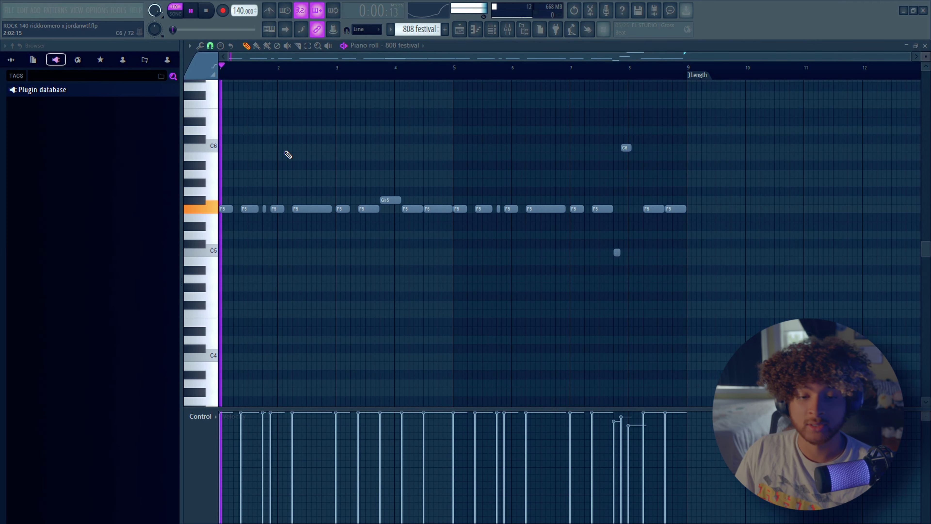
{"action": "left_click", "coordinate": [472, 29]}
{"action": "key", "text": "space"}
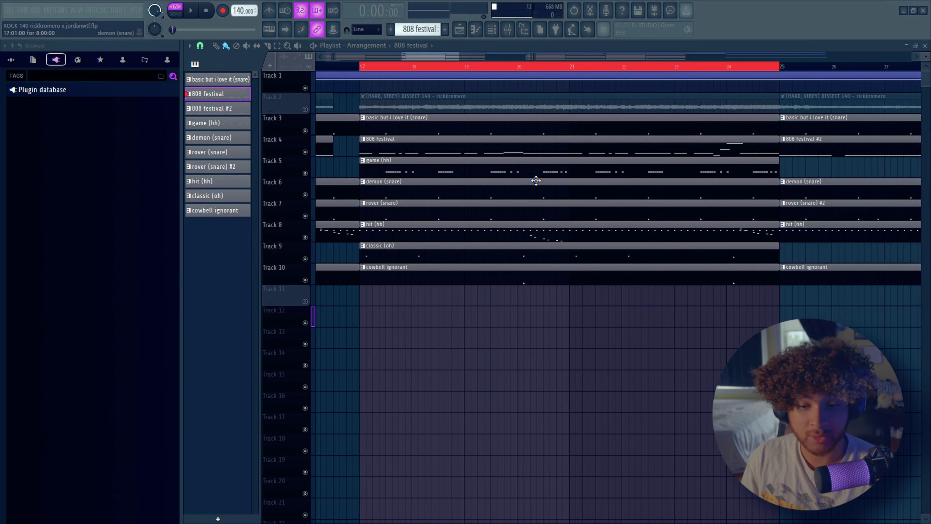
Try extending the third F5 note of 808 festival #2 up to the following note, play it, and undo the extension
{"action": "double_click", "coordinate": [466, 141]}
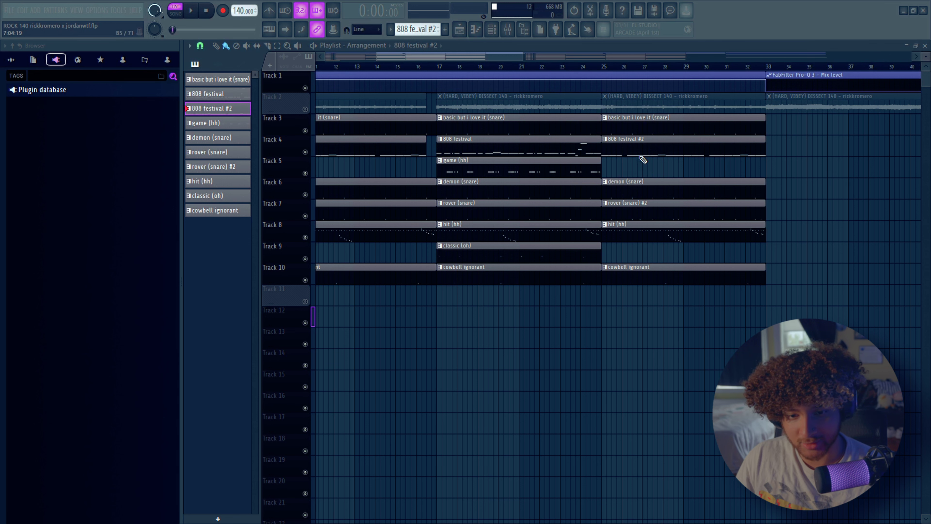
{"action": "double_click", "coordinate": [638, 157]}
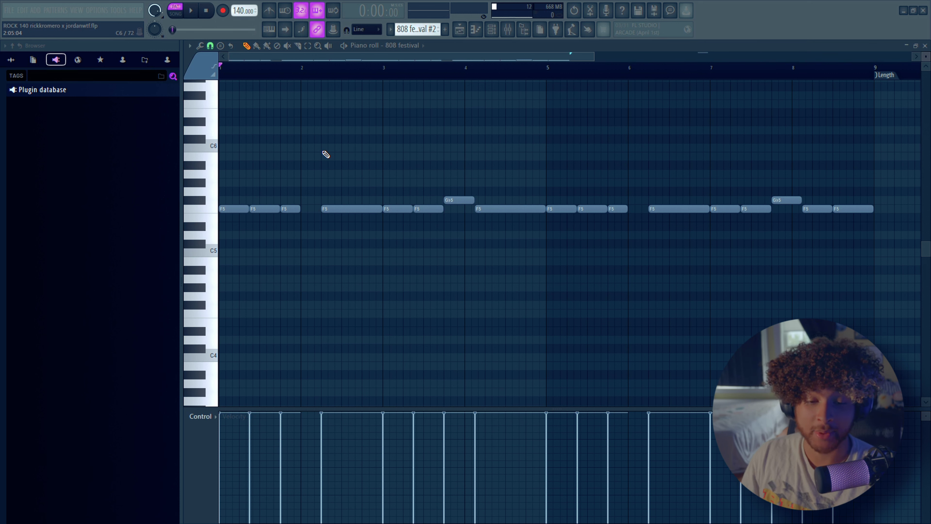
{"action": "left_click_drag", "start_coordinate": [300, 209], "coordinate": [318, 210]}
{"action": "key", "text": "space"}
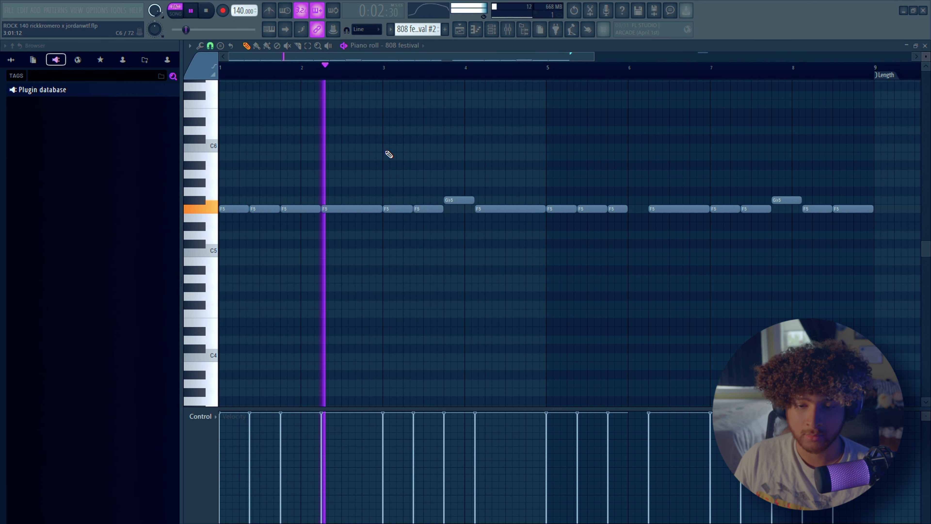
{"action": "key", "text": "space"}
{"action": "key", "text": "ctrl+z"}
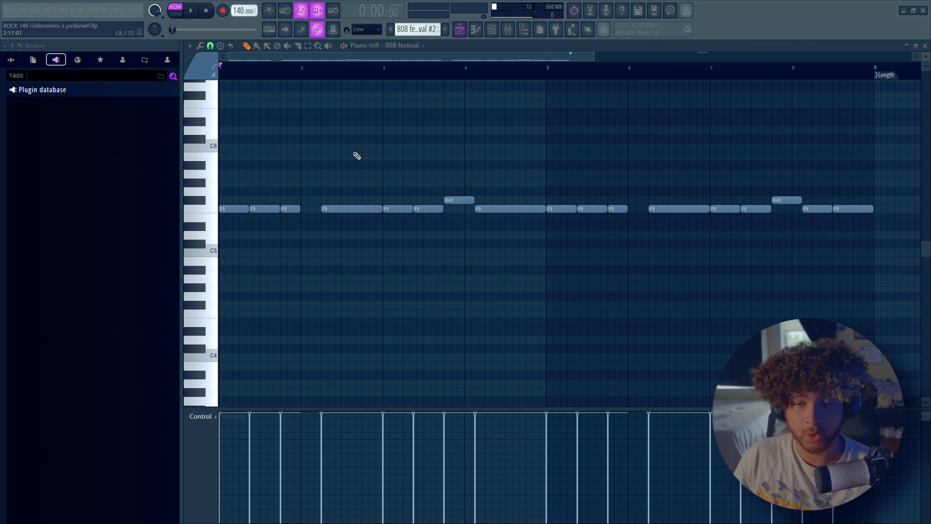
Unmute Track 2 in the arrangement and play the song from bar 25
{"action": "left_click", "coordinate": [459, 33]}
{"action": "double_click", "coordinate": [430, 137]}
{"action": "scroll", "coordinate": [270, 79], "scroll_direction": "up", "scroll_amount": 2}
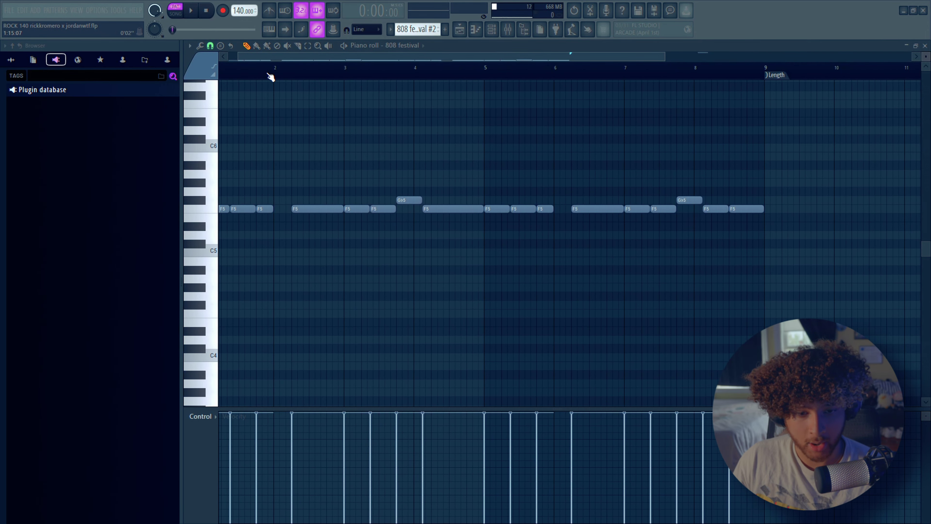
{"action": "left_click", "coordinate": [460, 31]}
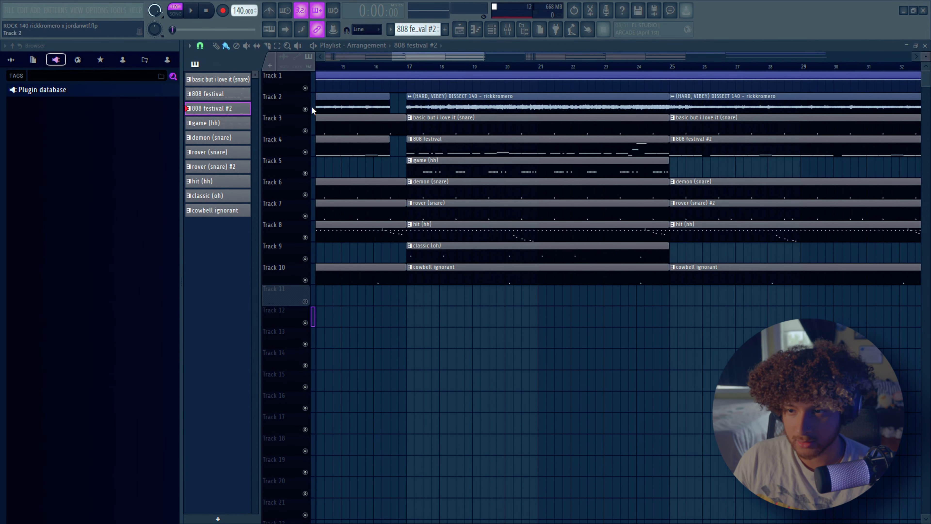
{"action": "key", "text": "space"}
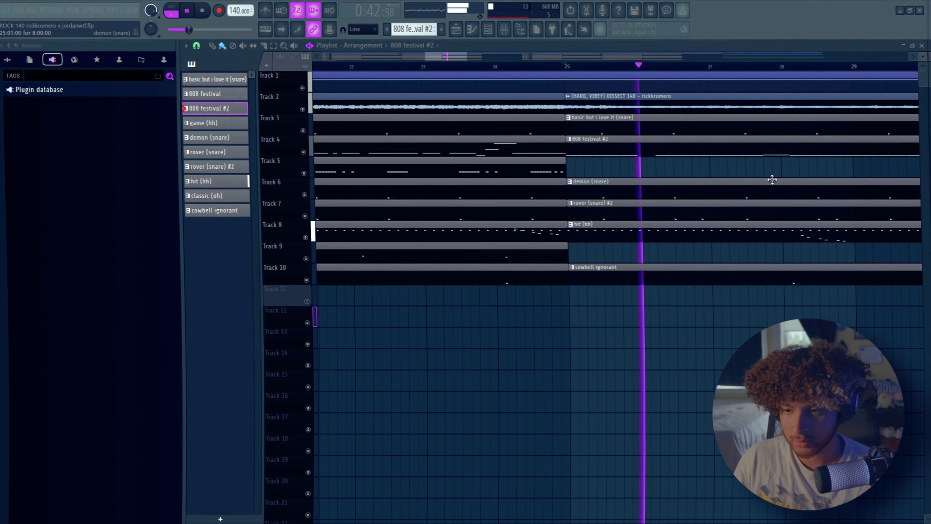
{"action": "scroll", "coordinate": [762, 180], "scroll_direction": "down", "scroll_amount": 2}
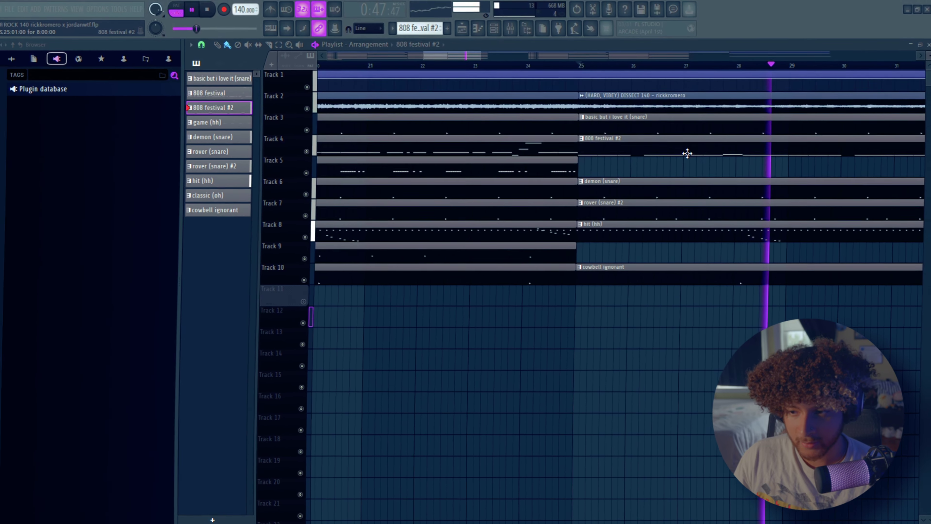
{"action": "key", "text": "space"}
Examine the raised Gb5 note and the neighbouring F5 notes of 808 festival #2 in the piano roll
{"action": "double_click", "coordinate": [685, 145]}
{"action": "scroll", "coordinate": [515, 224], "scroll_direction": "up", "scroll_amount": 3}
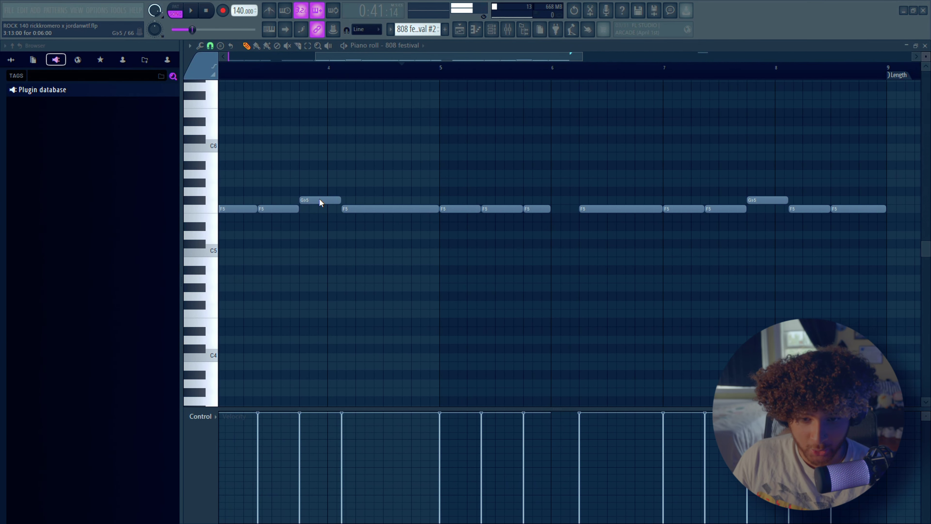
{"action": "left_click", "coordinate": [317, 199]}
{"action": "left_click", "coordinate": [424, 209]}
{"action": "scroll", "coordinate": [541, 214], "scroll_direction": "down", "scroll_amount": 2}
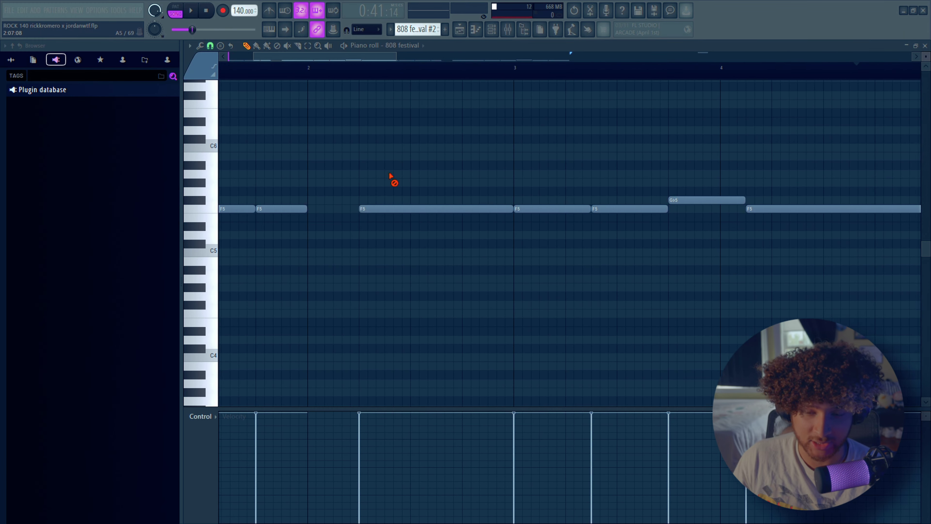
{"action": "scroll", "coordinate": [469, 246], "scroll_direction": "down", "scroll_amount": 4}
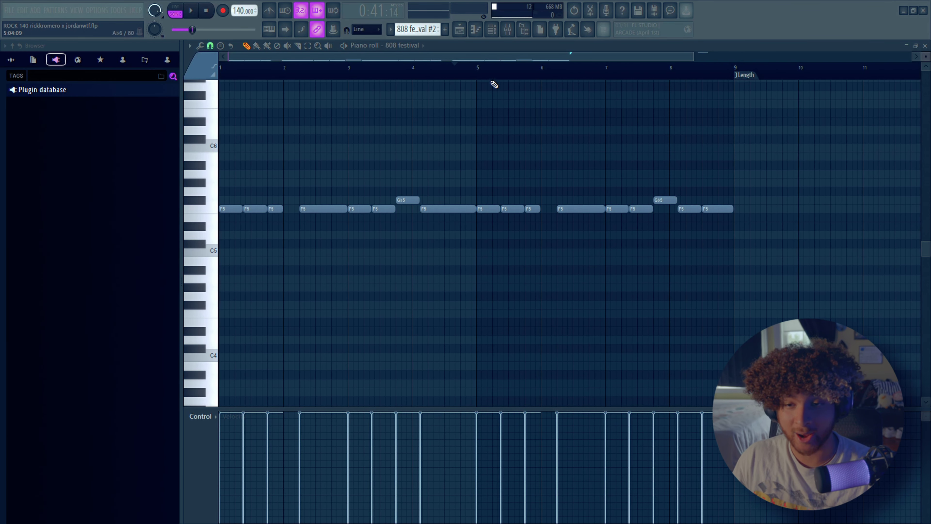
Reopen the first 808 festival pattern from the arrangement in the piano roll and play its bassline
{"action": "left_click", "coordinate": [459, 31]}
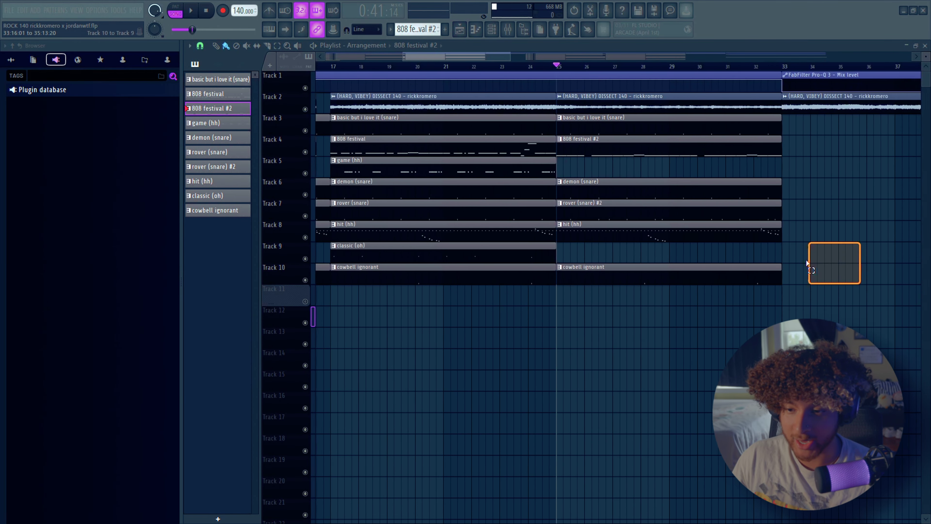
{"action": "double_click", "coordinate": [491, 143]}
{"action": "left_click", "coordinate": [464, 32]}
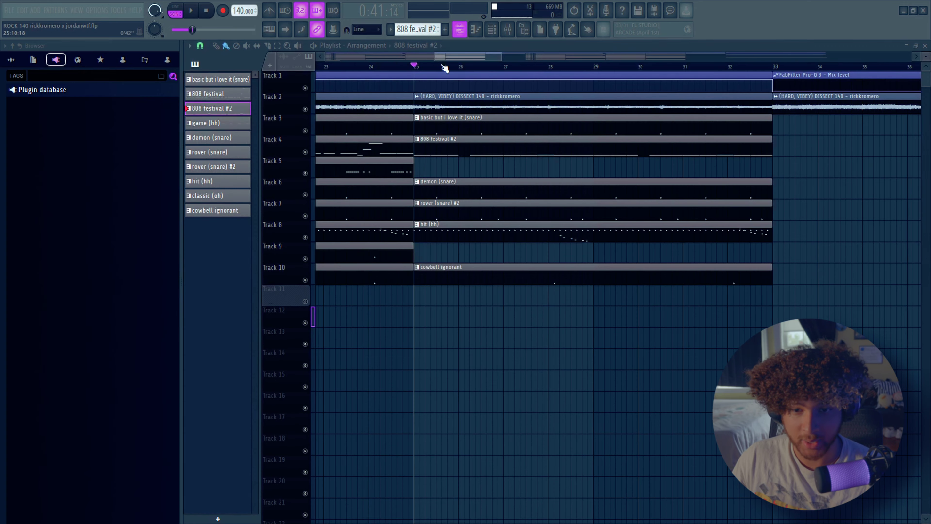
{"action": "double_click", "coordinate": [381, 150]}
{"action": "key", "text": "space"}
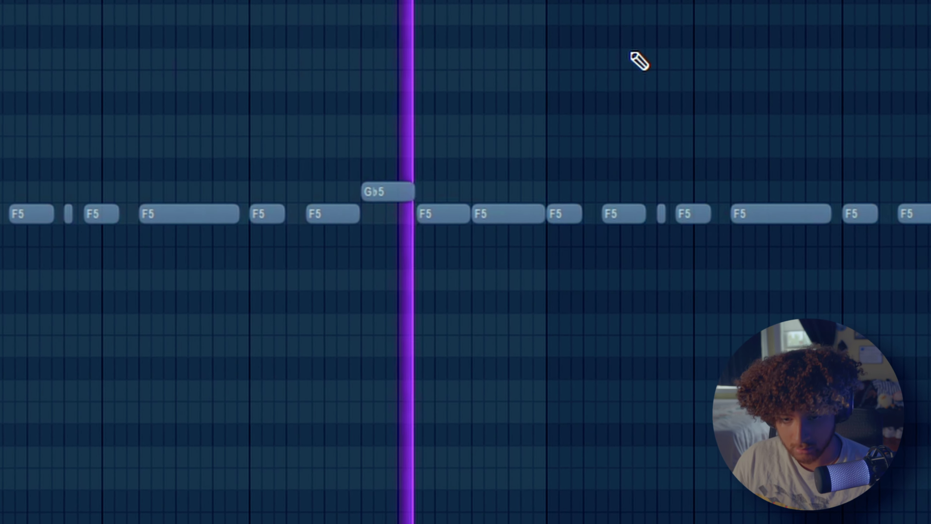
{"action": "key", "text": "space"}
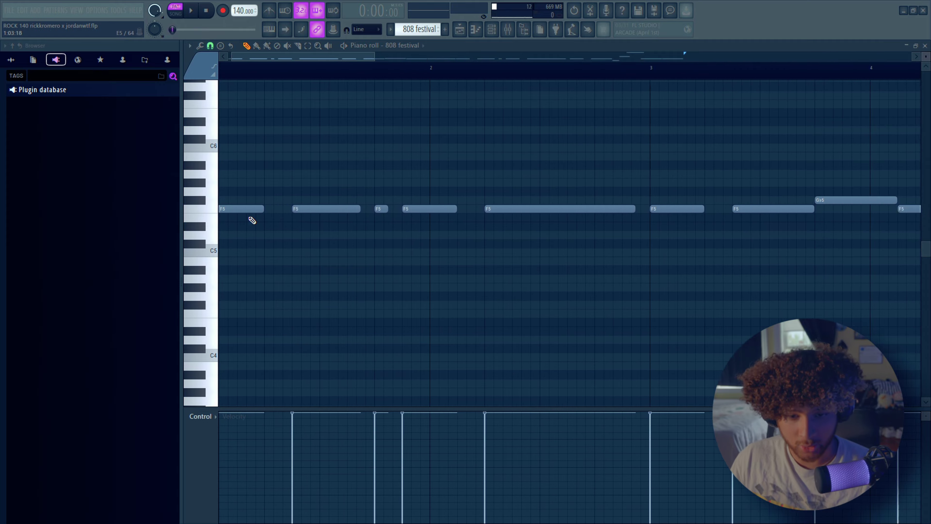
Highlight the opening F5 notes of 808 festival by selecting them, and clear the selection
{"action": "scroll", "coordinate": [252, 220], "scroll_direction": "up", "scroll_amount": 1}
{"action": "left_click_drag", "start_coordinate": [253, 200], "coordinate": [266, 220]}
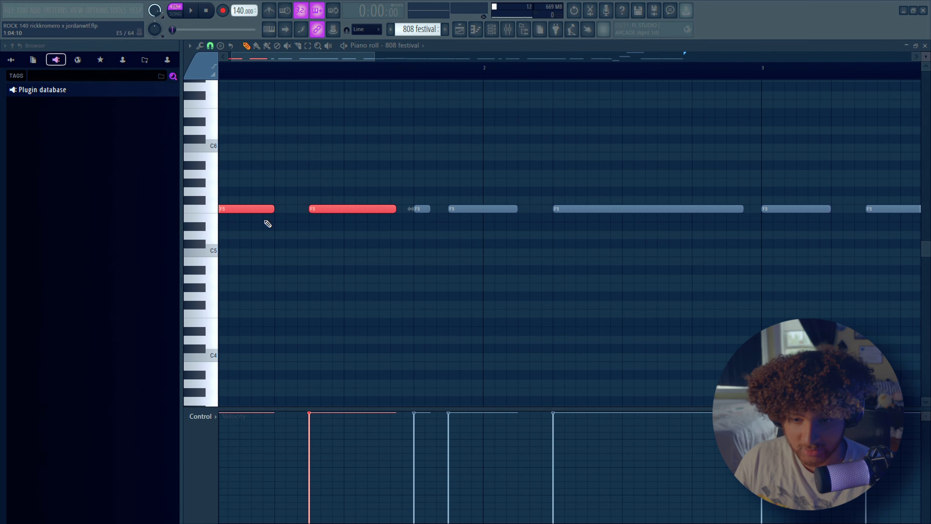
{"action": "left_click_drag", "start_coordinate": [494, 181], "coordinate": [385, 246]}
{"action": "scroll", "coordinate": [395, 284], "scroll_direction": "down", "scroll_amount": 3}
{"action": "left_click", "coordinate": [395, 285]}
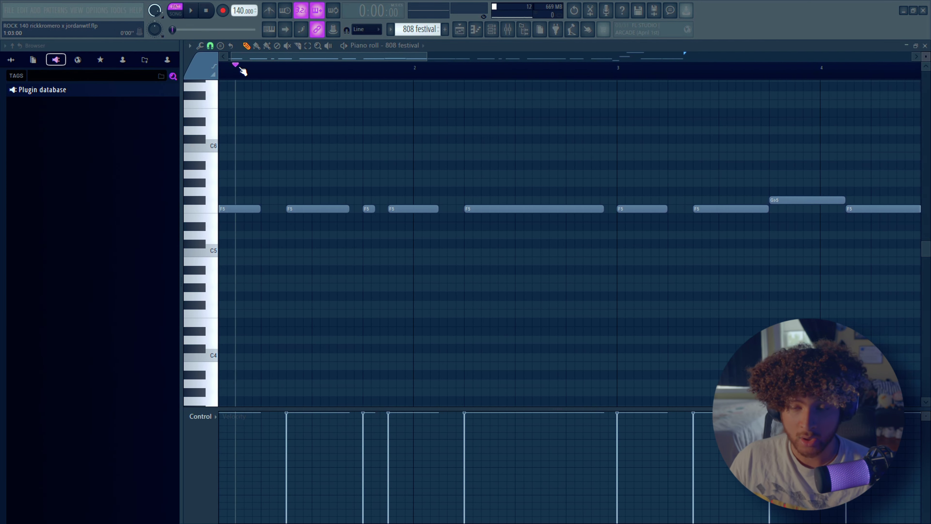
Return to the arrangement and set the song position to bar 17
{"action": "key", "text": "F5"}
{"action": "scroll", "coordinate": [565, 239], "scroll_direction": "down", "scroll_amount": 3}
{"action": "scroll", "coordinate": [574, 69], "scroll_direction": "up", "scroll_amount": 2}
{"action": "left_click", "coordinate": [571, 66]}
{"action": "scroll", "coordinate": [694, 251], "scroll_direction": "down", "scroll_amount": 2}
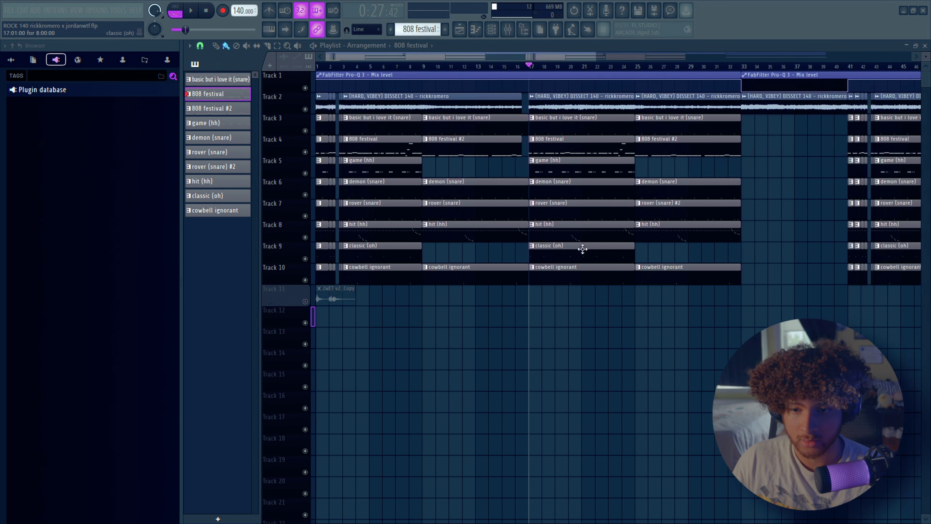
Examine the full 808 festival note pattern in the piano roll and its clip in the arrangement
{"action": "key", "text": "F7"}
{"action": "scroll", "coordinate": [664, 130], "scroll_direction": "up", "scroll_amount": 1}
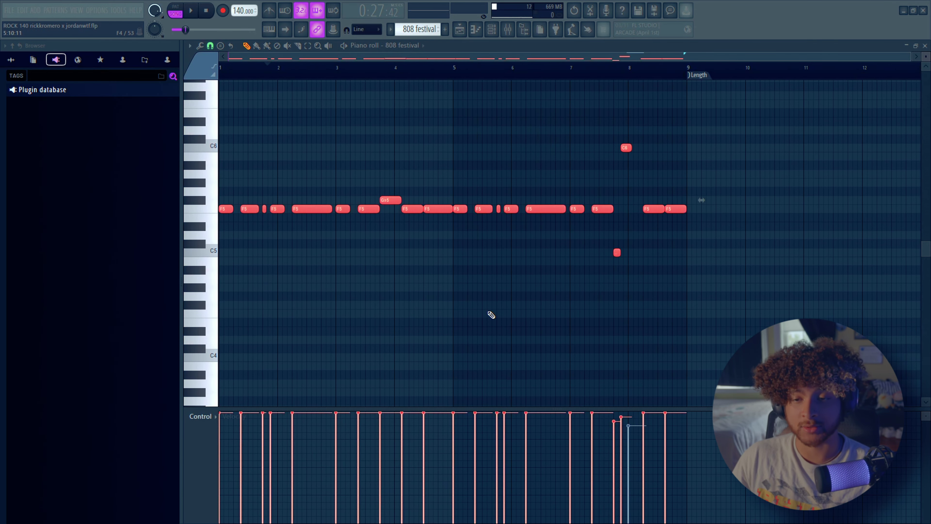
{"action": "left_click", "coordinate": [459, 29]}
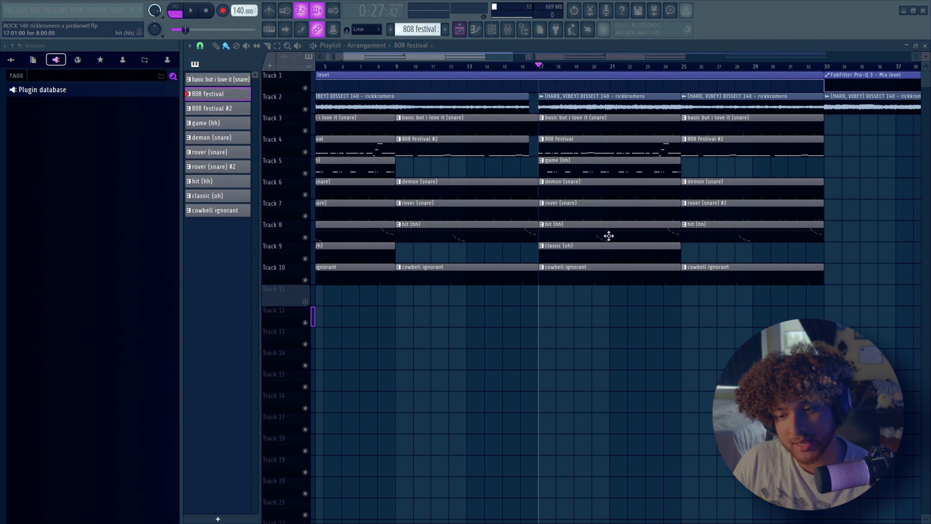
{"action": "double_click", "coordinate": [561, 146]}
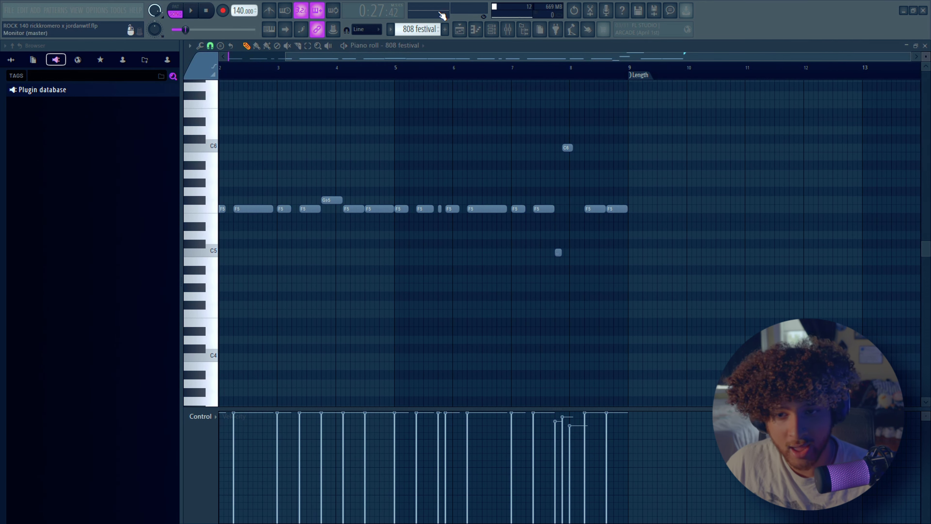
{"action": "left_click", "coordinate": [459, 29]}
Open hit (hh) in the piano roll, select the C5 hats and the pitched roll notes separately, and play from bar 4
{"action": "double_click", "coordinate": [564, 226]}
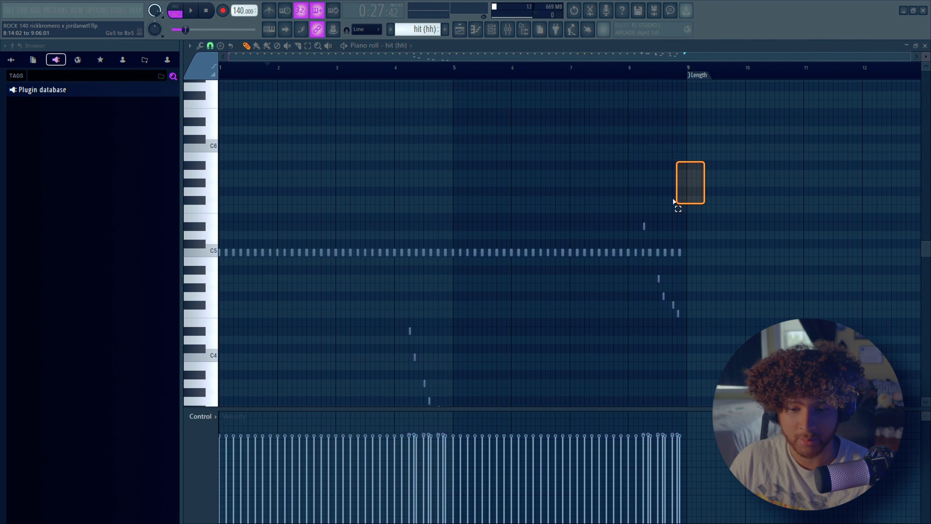
{"action": "scroll", "coordinate": [635, 148], "scroll_direction": "down", "scroll_amount": 3}
{"action": "left_click_drag", "start_coordinate": [740, 151], "coordinate": [139, 153]}
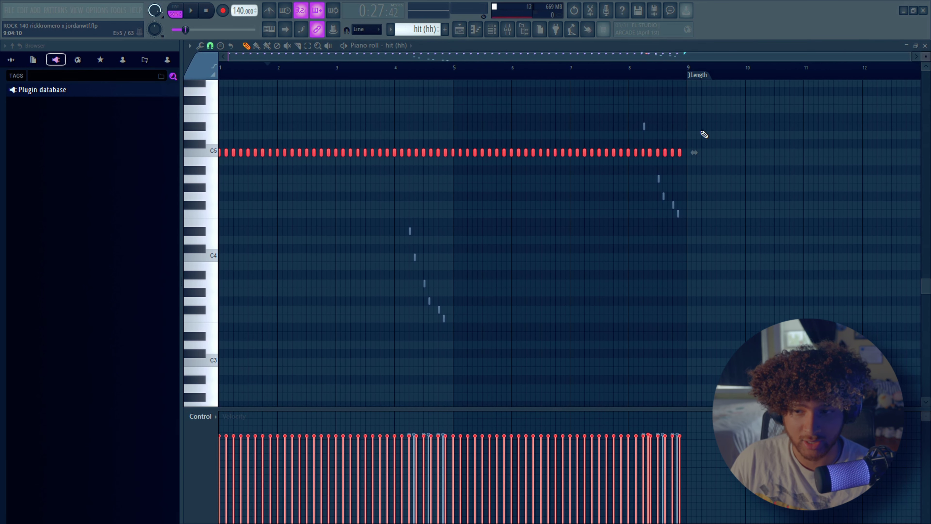
{"action": "left_click_drag", "start_coordinate": [713, 117], "coordinate": [529, 143]}
{"action": "left_click_drag", "start_coordinate": [727, 170], "coordinate": [376, 332]}
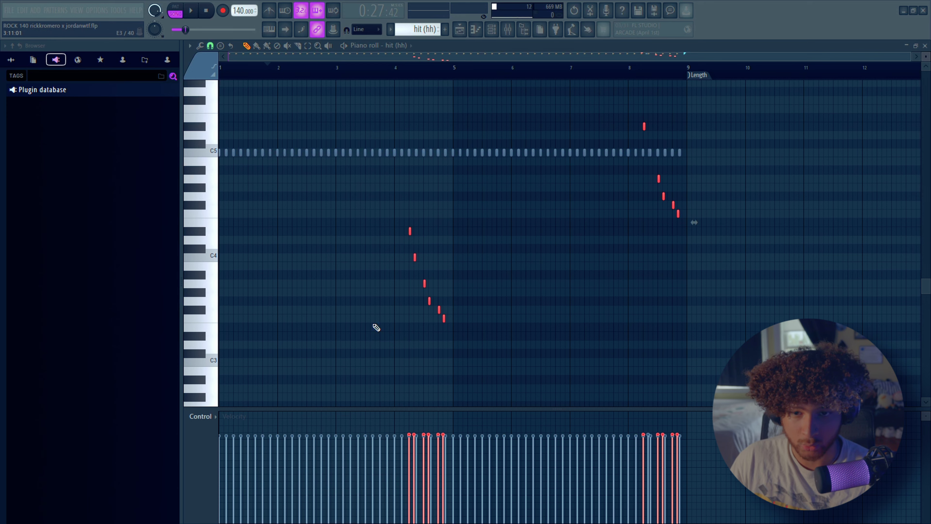
{"action": "left_click", "coordinate": [397, 73]}
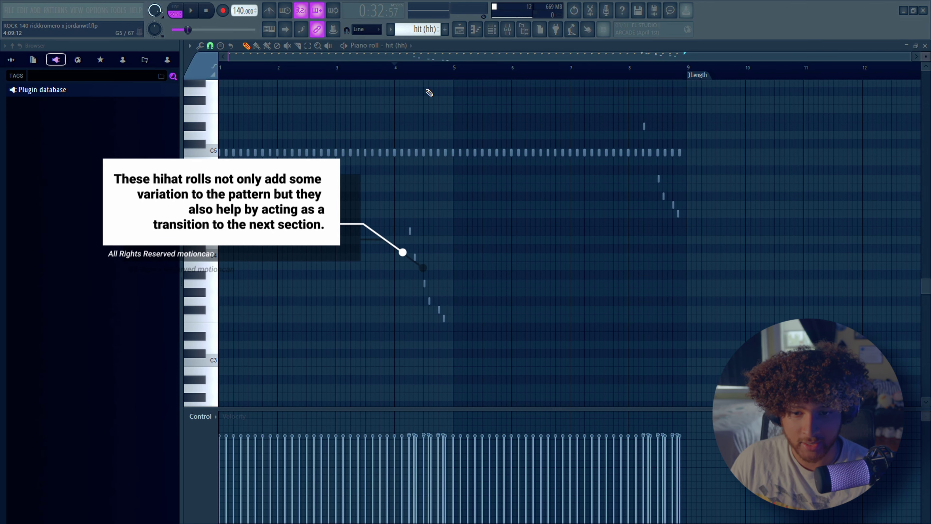
{"action": "key", "text": "space"}
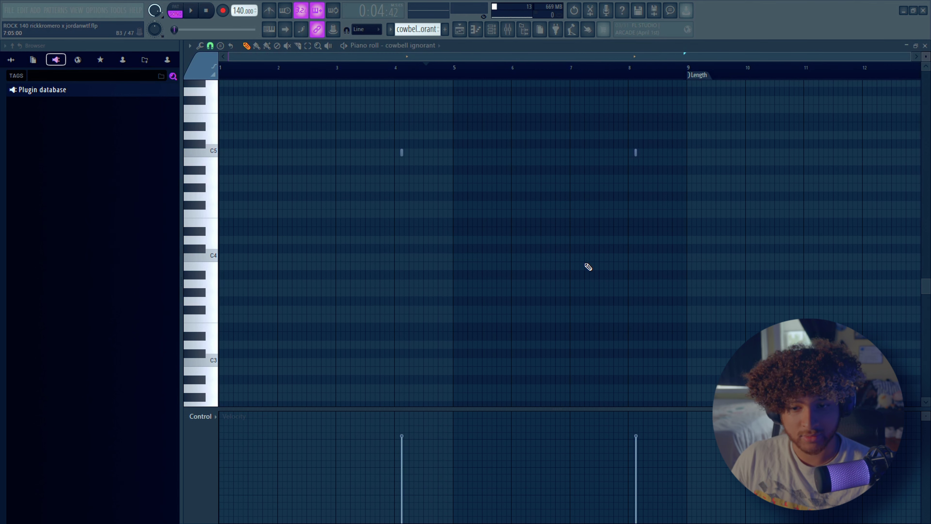
Select the cowbell ignorant note just after bar 4, play the passage leading into it, and return to the arrangement
{"action": "left_click_drag", "start_coordinate": [720, 211], "coordinate": [488, 267]}
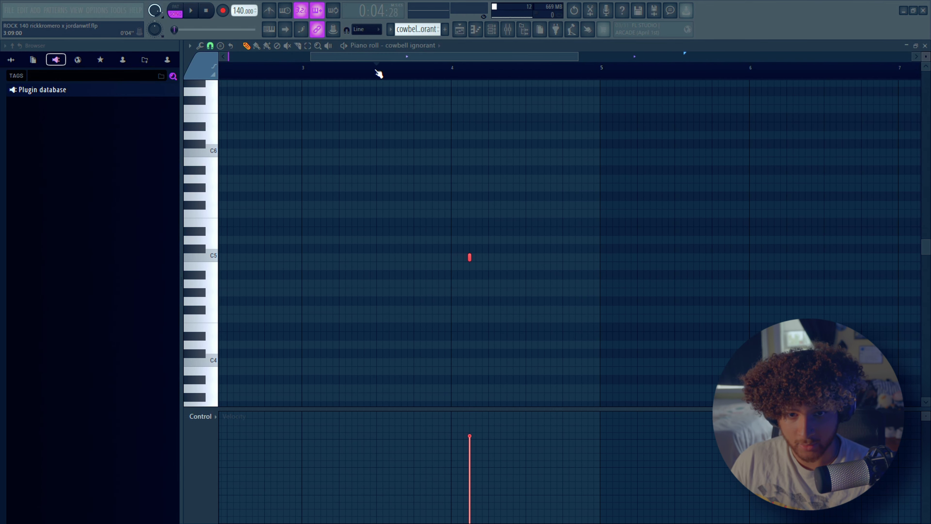
{"action": "key", "text": "space"}
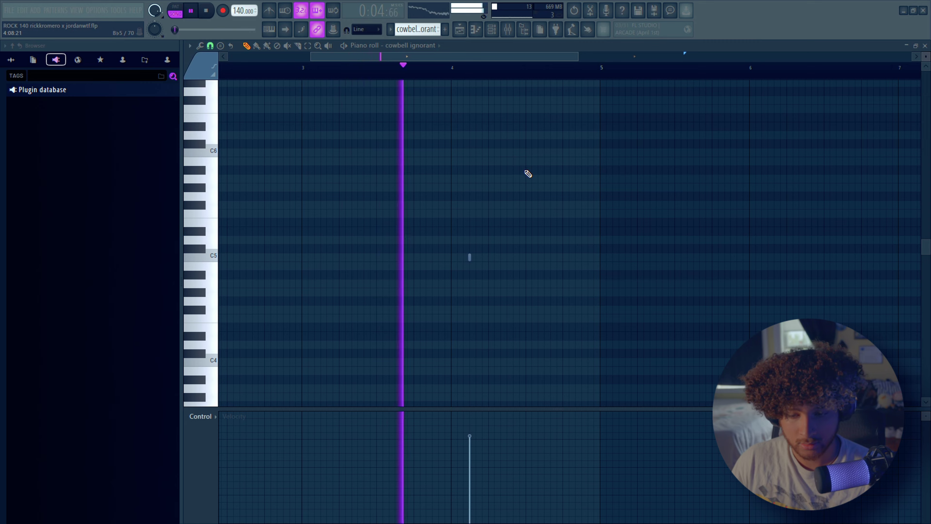
{"action": "key", "text": "space"}
{"action": "left_click", "coordinate": [459, 29]}
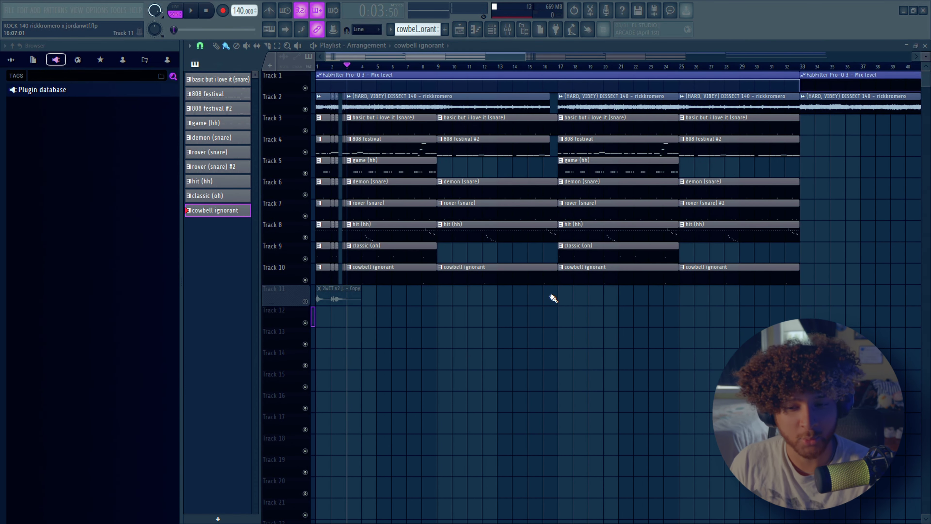
Examine the game (hh) roll notes and the demon (snare) hits in the piano roll
{"action": "scroll", "coordinate": [412, 208], "scroll_direction": "up", "scroll_amount": 3}
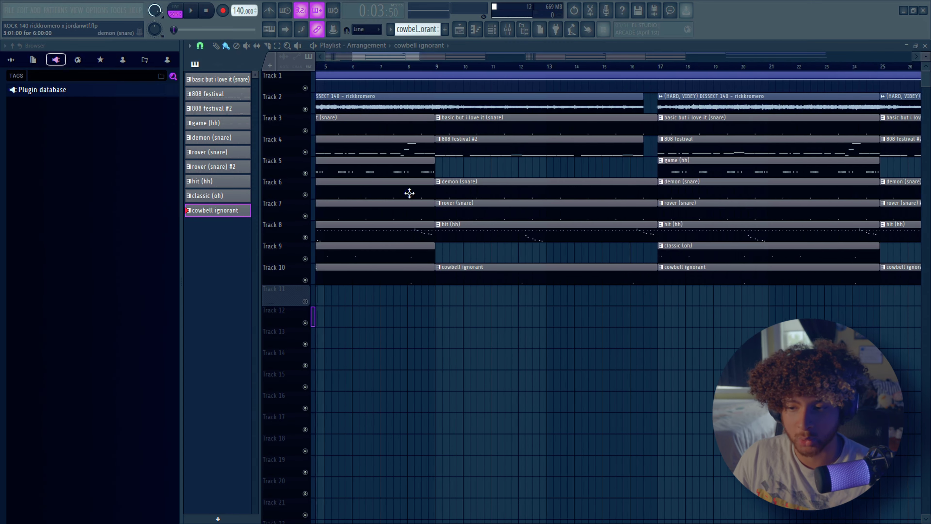
{"action": "scroll", "coordinate": [651, 252], "scroll_direction": "up", "scroll_amount": 5}
{"action": "left_click", "coordinate": [404, 162]}
{"action": "double_click", "coordinate": [395, 167]}
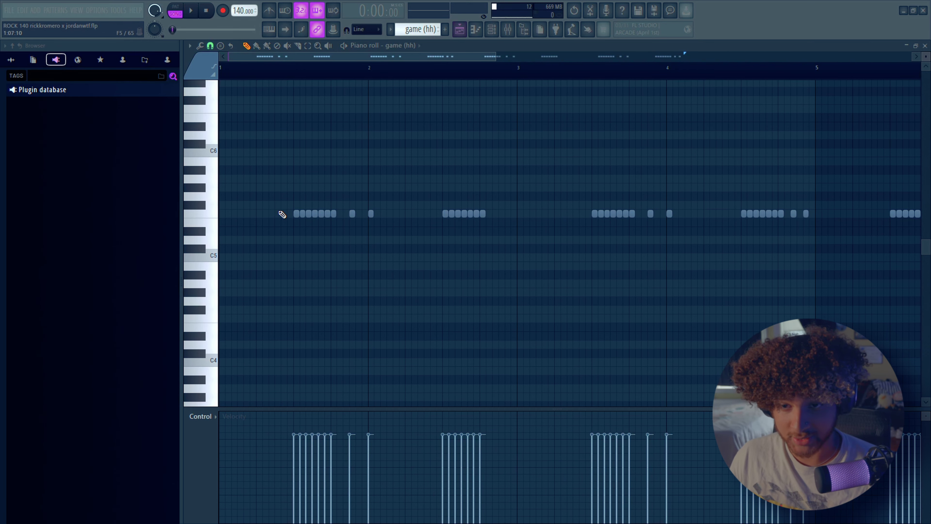
{"action": "left_click", "coordinate": [459, 29]}
{"action": "double_click", "coordinate": [543, 184]}
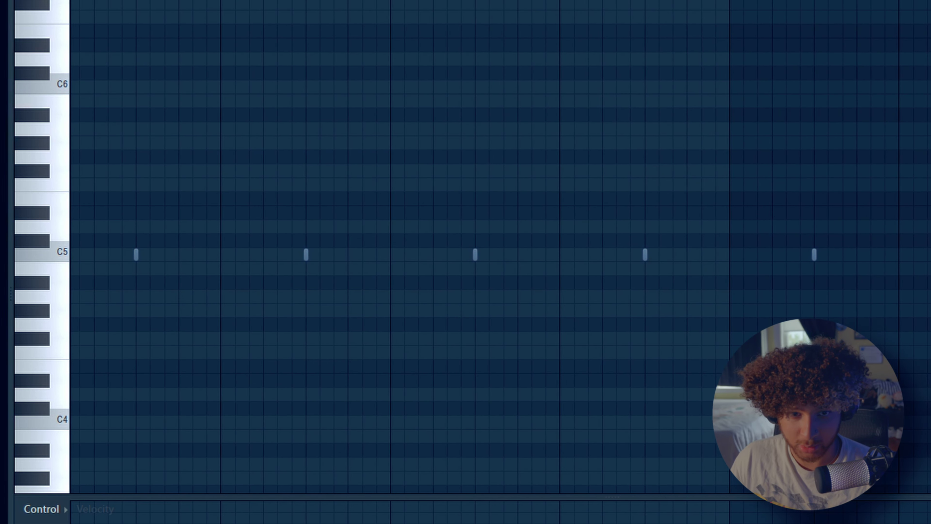
Return to the arrangement and play the snare tracks together with game (hh) from bar 17
{"action": "key", "text": "F7"}
{"action": "left_click", "coordinate": [483, 66]}
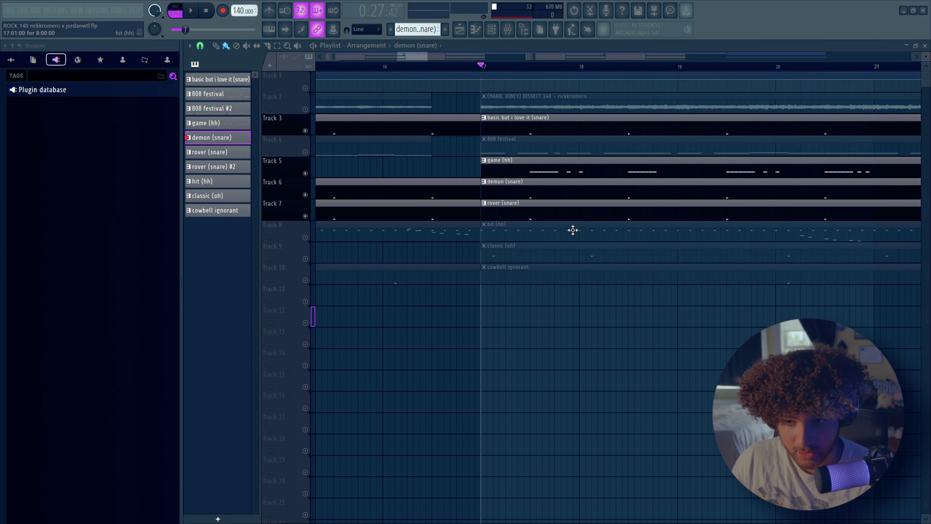
{"action": "key", "text": "space"}
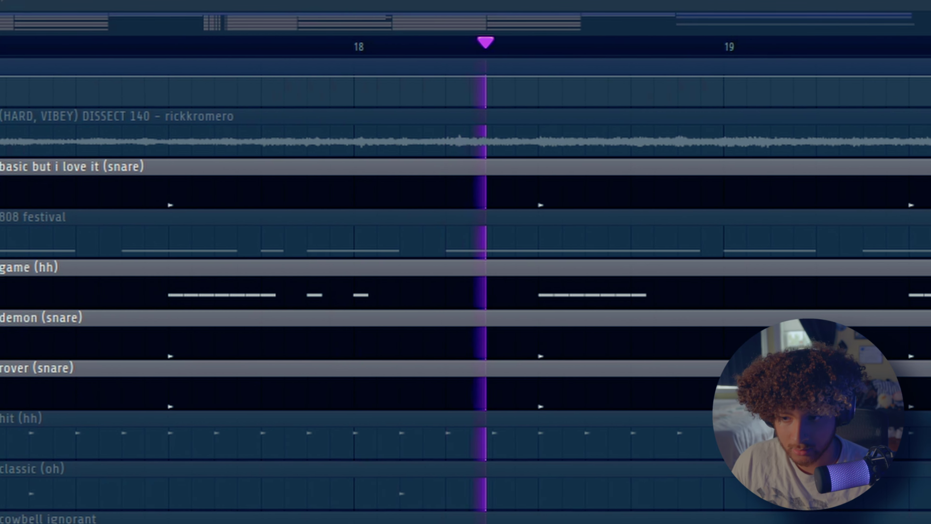
{"action": "key", "text": "space"}
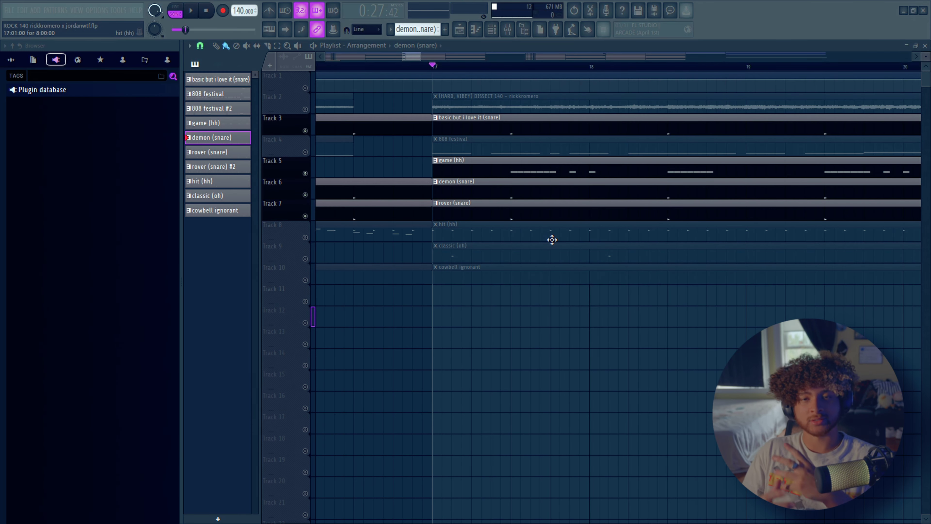
Unmute and solo the hit (hh) track, and bring all playlist tracks back into the mix
{"action": "scroll", "coordinate": [477, 235], "scroll_direction": "down", "scroll_amount": 2}
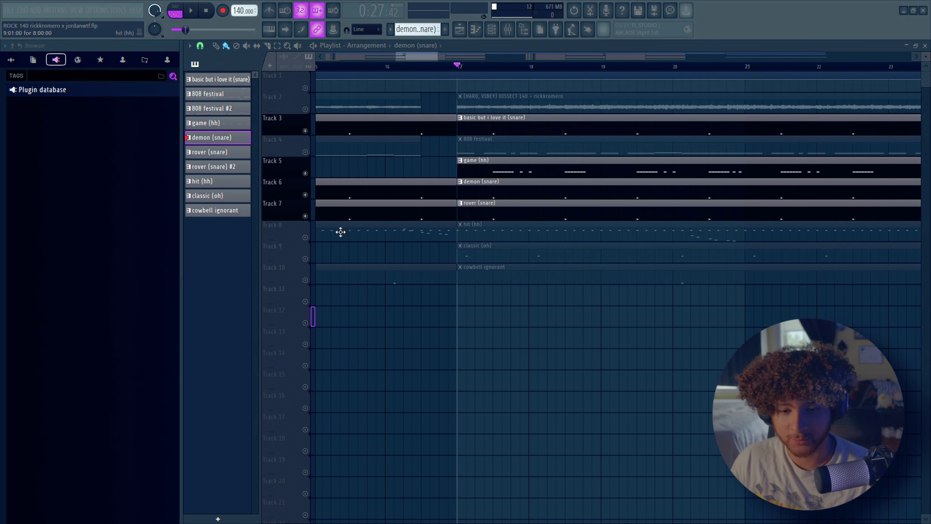
{"action": "left_click", "coordinate": [305, 237]}
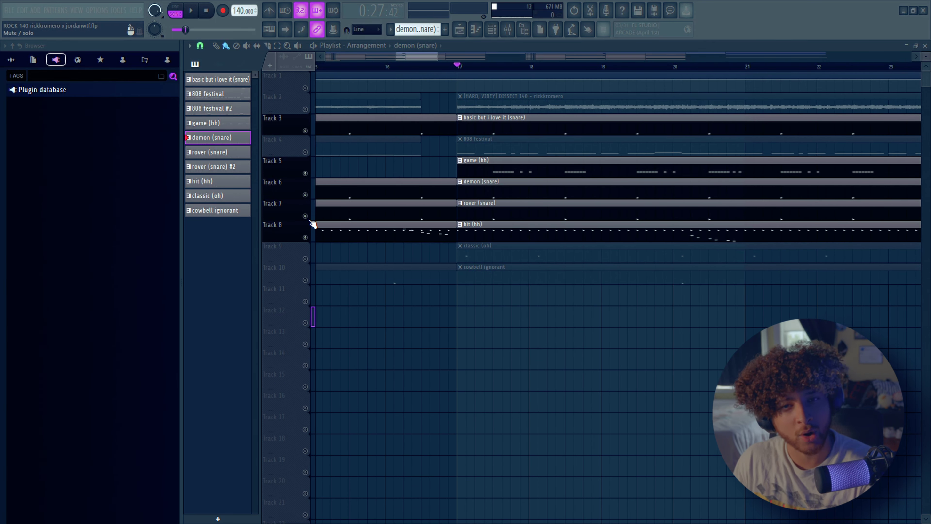
{"action": "right_click", "coordinate": [305, 237]}
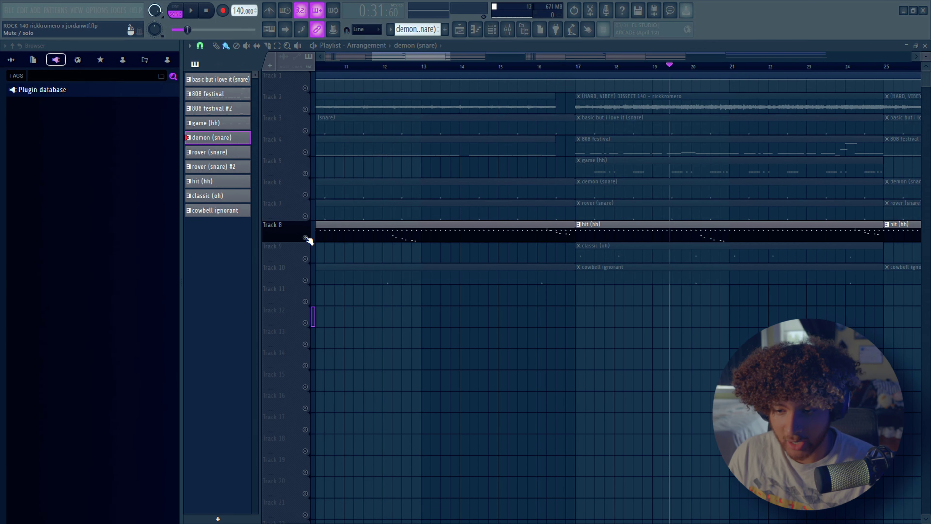
{"action": "right_click", "coordinate": [305, 237]}
Open the 808 festival clip at bar 17 in the piano roll, examine its notes, and return to the arrangement
{"action": "scroll", "coordinate": [476, 257], "scroll_direction": "down", "scroll_amount": 2}
{"action": "scroll", "coordinate": [630, 261], "scroll_direction": "up", "scroll_amount": 1}
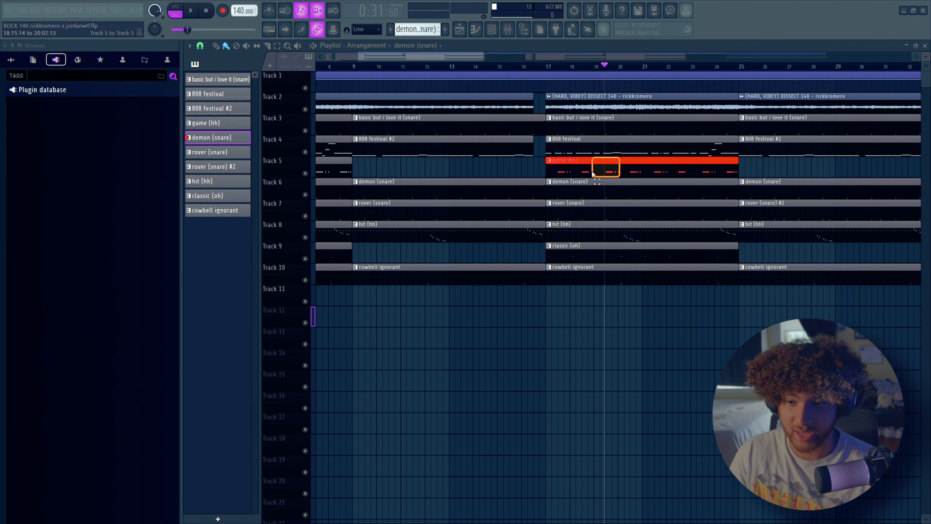
{"action": "double_click", "coordinate": [571, 152]}
{"action": "key", "text": "F5"}
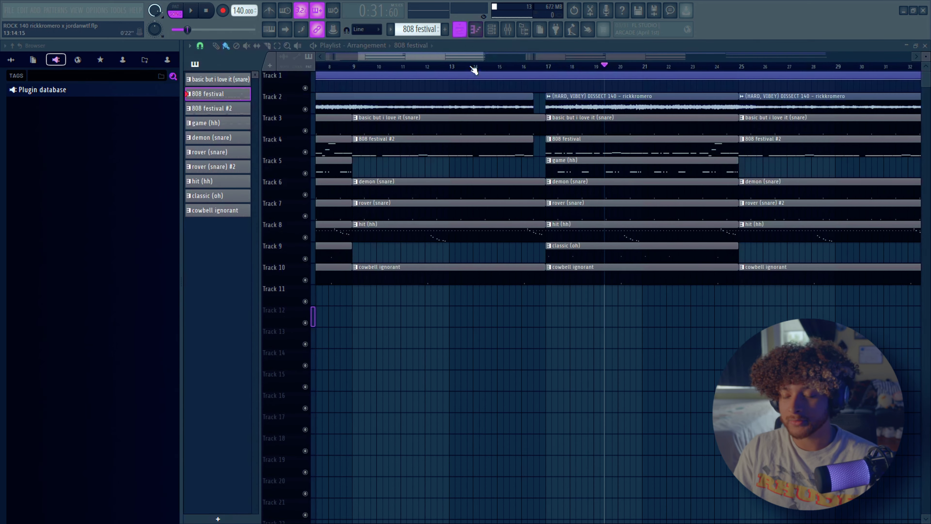
{"action": "scroll", "coordinate": [618, 358], "scroll_direction": "down", "scroll_amount": 2}
{"action": "left_click_drag", "start_coordinate": [618, 303], "coordinate": [525, 145]}
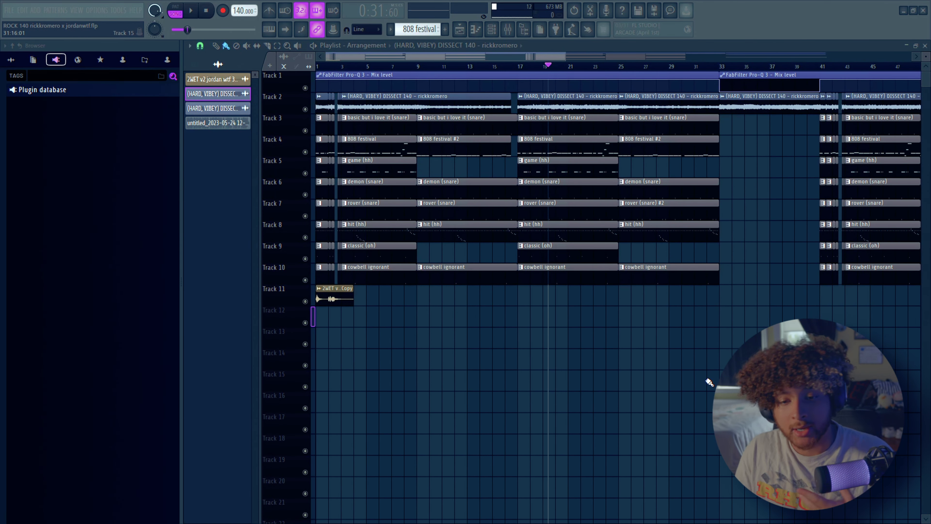
{"action": "double_click", "coordinate": [524, 146]}
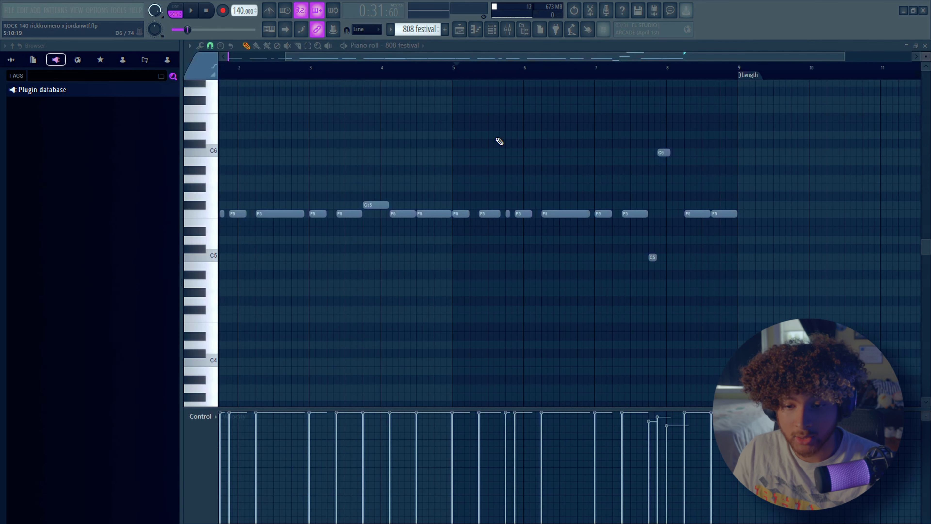
{"action": "key", "text": "F5"}
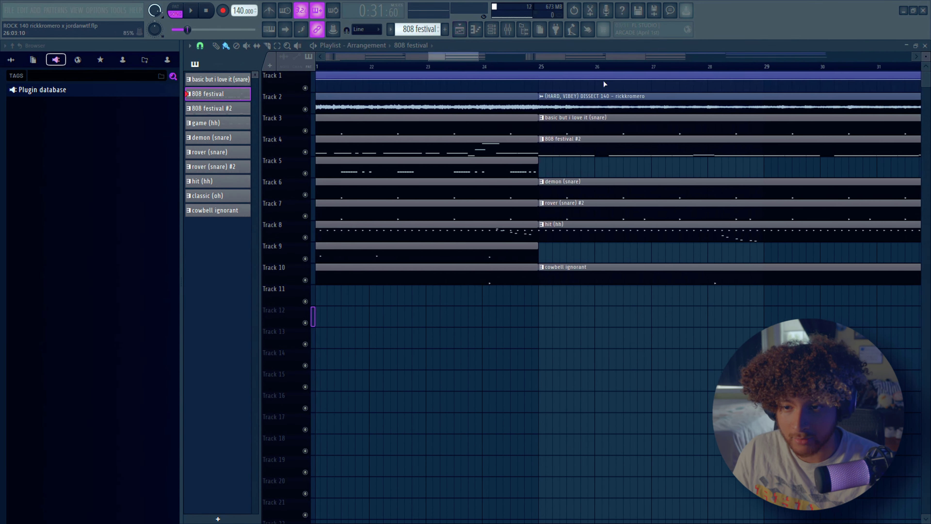
Pick the 808 festival #2 pattern at bar 25 and play the arrangement from that section
{"action": "left_click", "coordinate": [565, 150]}
{"action": "scroll", "coordinate": [600, 349], "scroll_direction": "down", "scroll_amount": 5}
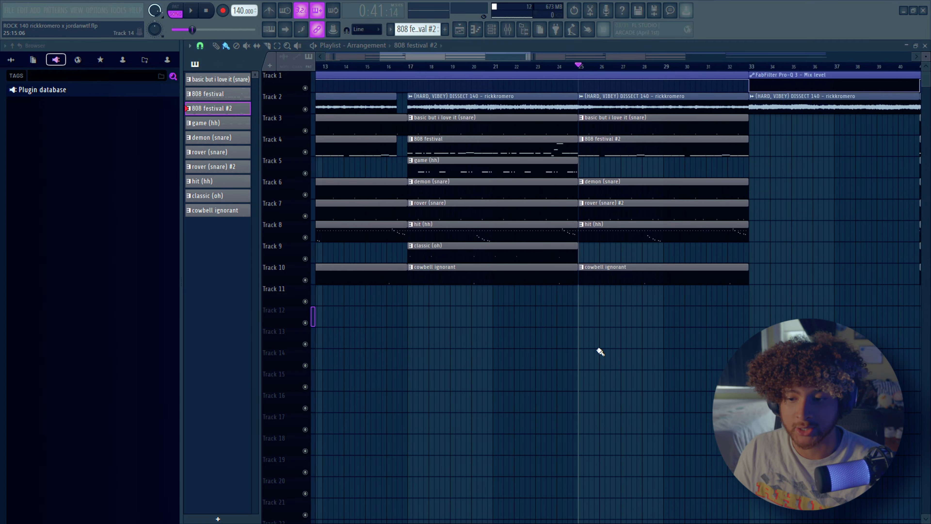
{"action": "key", "text": "space"}
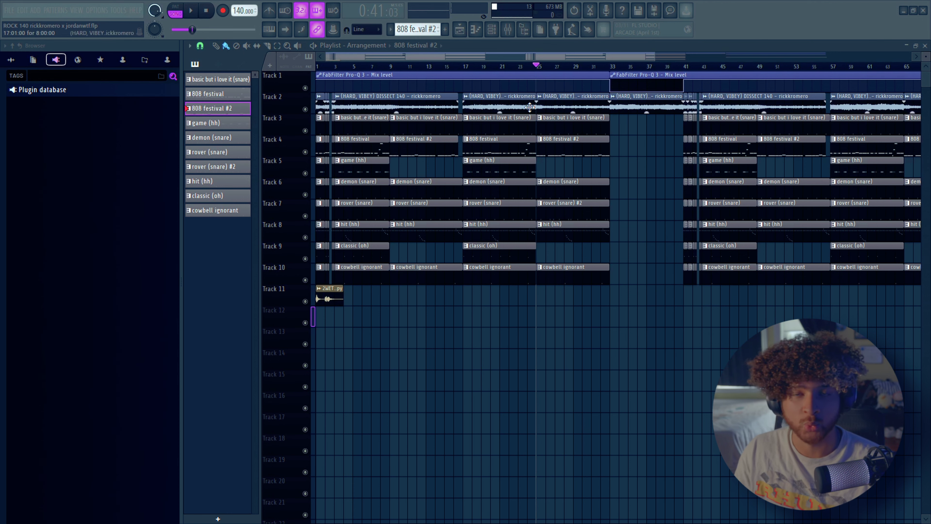
{"action": "scroll", "coordinate": [545, 246], "scroll_direction": "up", "scroll_amount": 4}
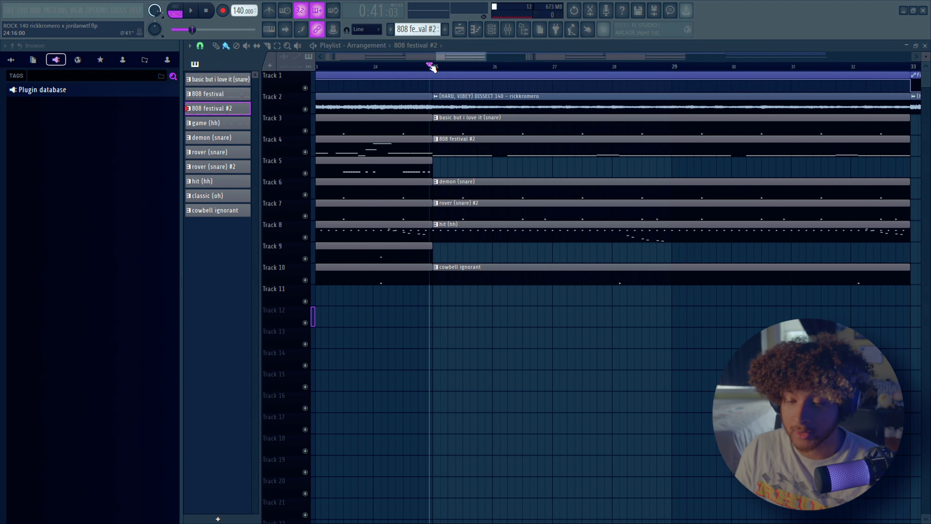
{"action": "scroll", "coordinate": [463, 102], "scroll_direction": "up", "scroll_amount": 1}
{"action": "scroll", "coordinate": [573, 347], "scroll_direction": "down", "scroll_amount": 4}
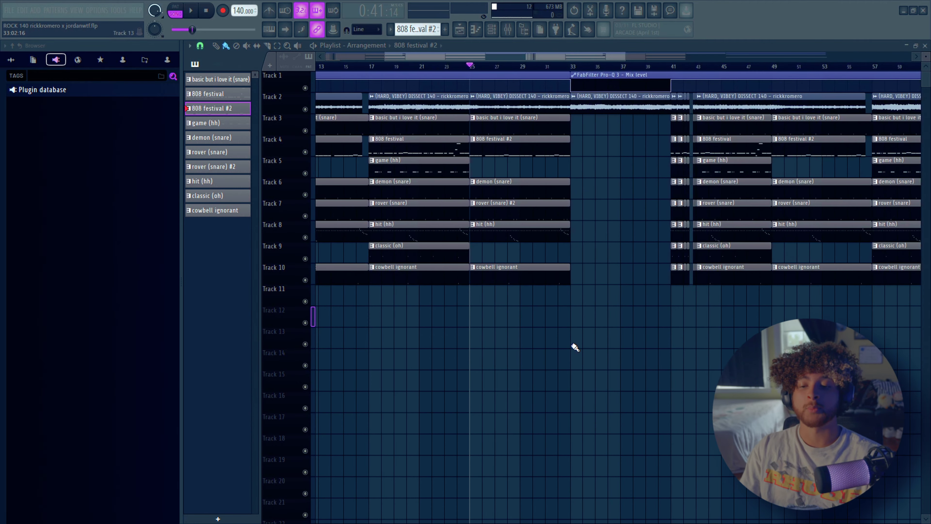
{"action": "key", "text": "space"}
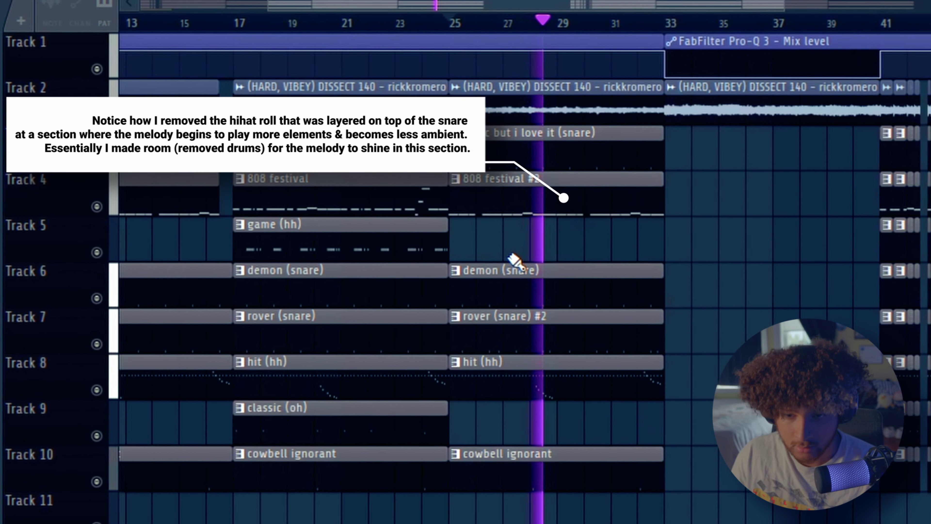
Examine the 808 festival #2 and demon (snare) note patterns in the piano roll and return to the arrangement
{"action": "scroll", "coordinate": [679, 435], "scroll_direction": "down", "scroll_amount": 2, "text": "ctrl"}
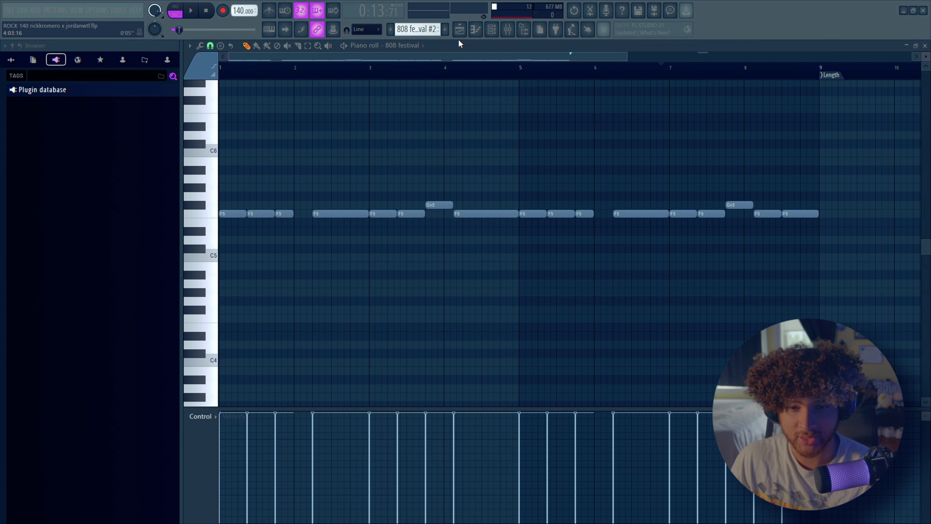
{"action": "key", "text": "F5"}
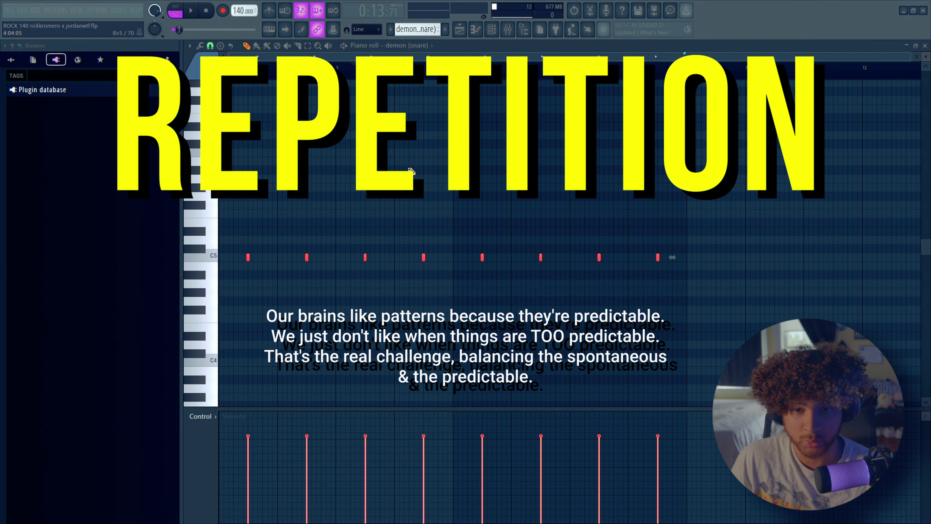
{"action": "left_click", "coordinate": [464, 33]}
{"action": "scroll", "coordinate": [711, 208], "scroll_direction": "down", "scroll_amount": 3}
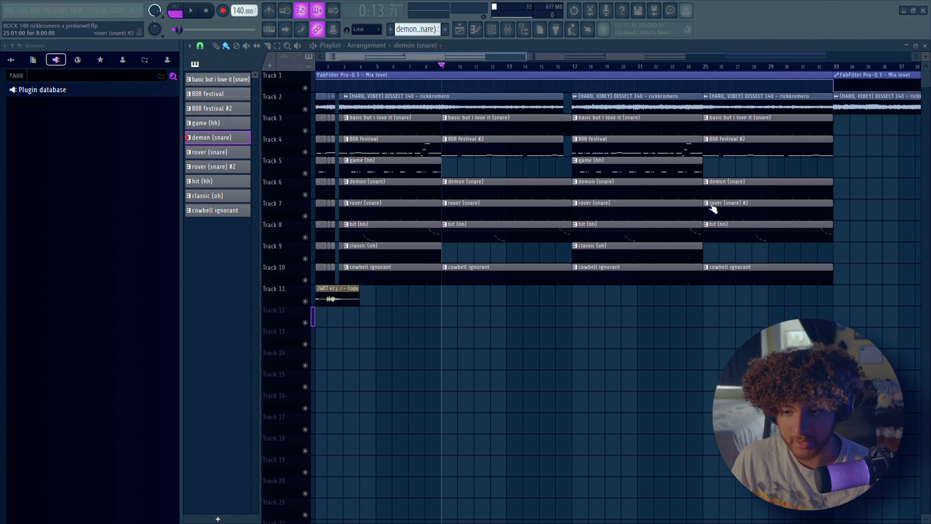
Open rover (snare) #2 in the piano roll, select the four extra hits between the main snares, and return to the arrangement
{"action": "scroll", "coordinate": [748, 215], "scroll_direction": "up", "scroll_amount": 3}
{"action": "double_click", "coordinate": [748, 213]}
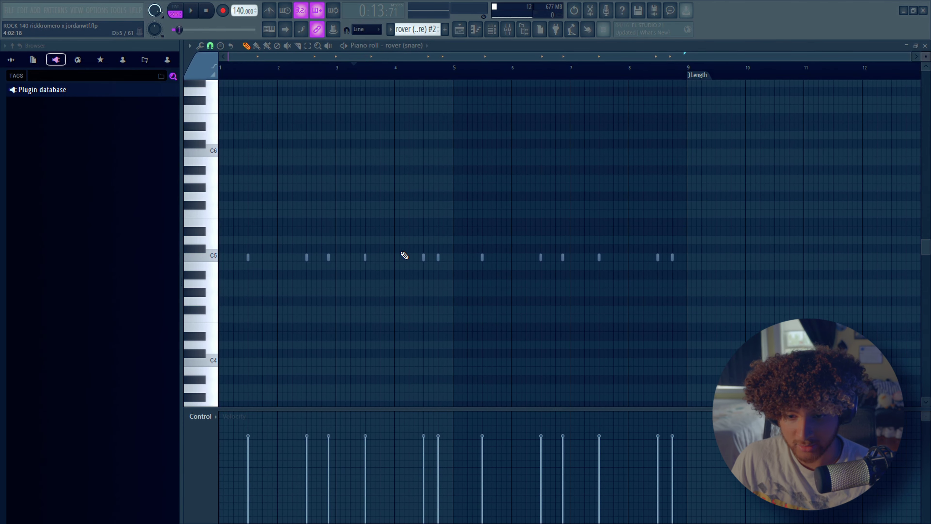
{"action": "left_click", "coordinate": [589, 257]}
{"action": "left_click", "coordinate": [718, 257]}
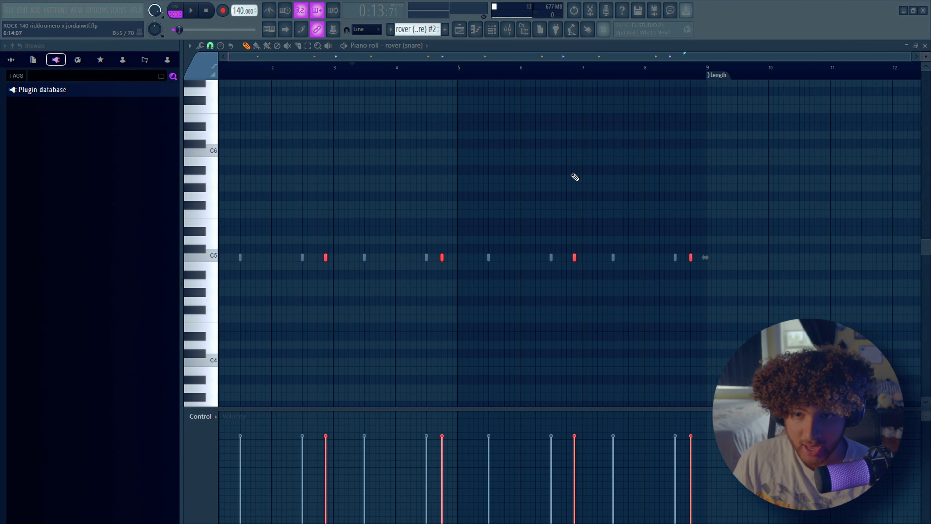
{"action": "key", "text": "F5"}
{"action": "scroll", "coordinate": [500, 312], "scroll_direction": "down", "scroll_amount": 3}
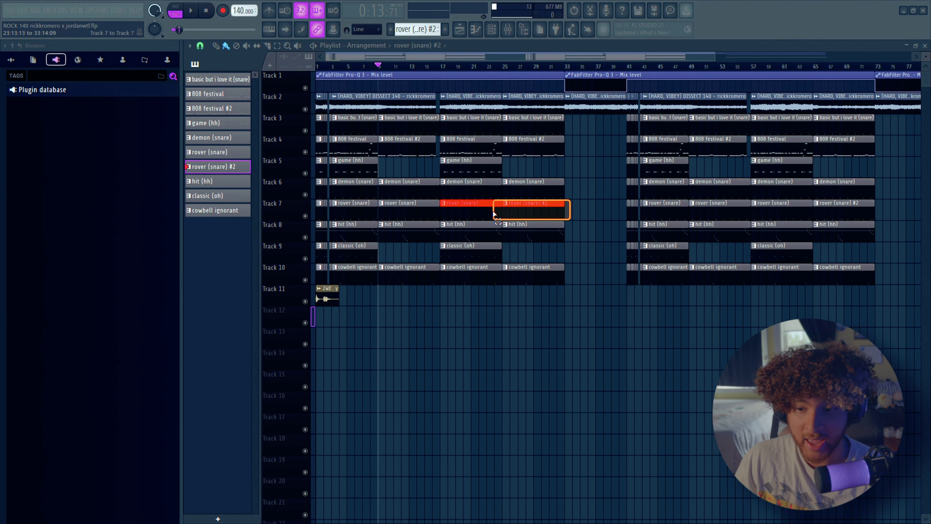
Open demon (snare) in the piano roll to compare its regular hits, and return to the arrangement
{"action": "double_click", "coordinate": [462, 184]}
{"action": "scroll", "coordinate": [462, 184], "scroll_direction": "left", "scroll_amount": 4}
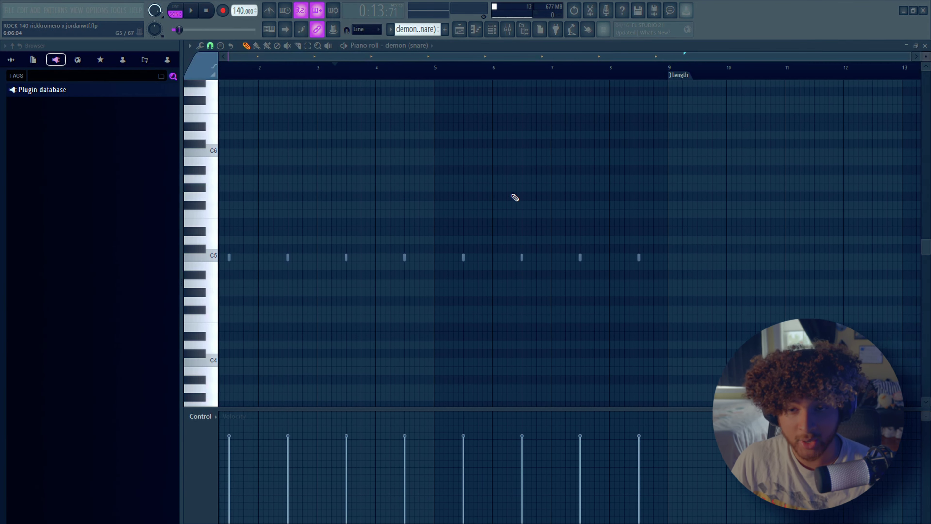
{"action": "left_click", "coordinate": [459, 30]}
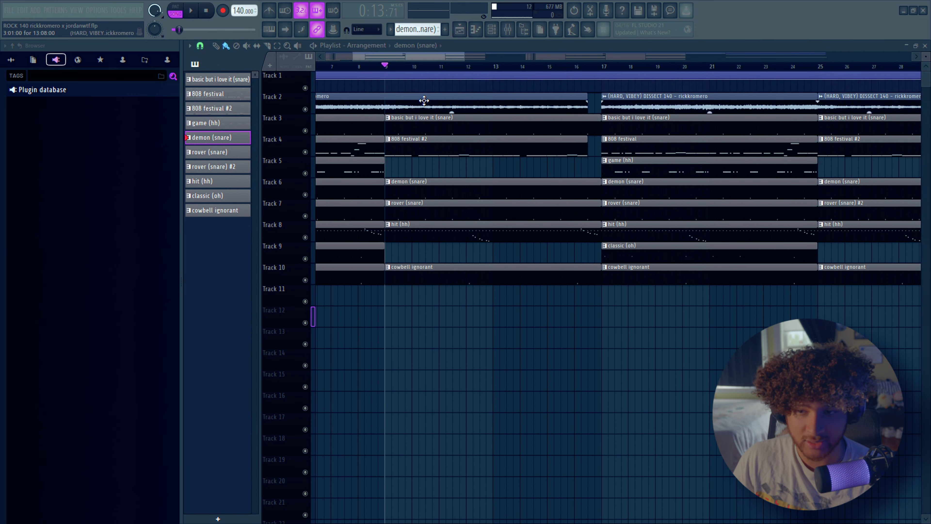
Open the melody audio clip's settings on Track 2, and set the song position to bar 17
{"action": "left_click", "coordinate": [421, 97]}
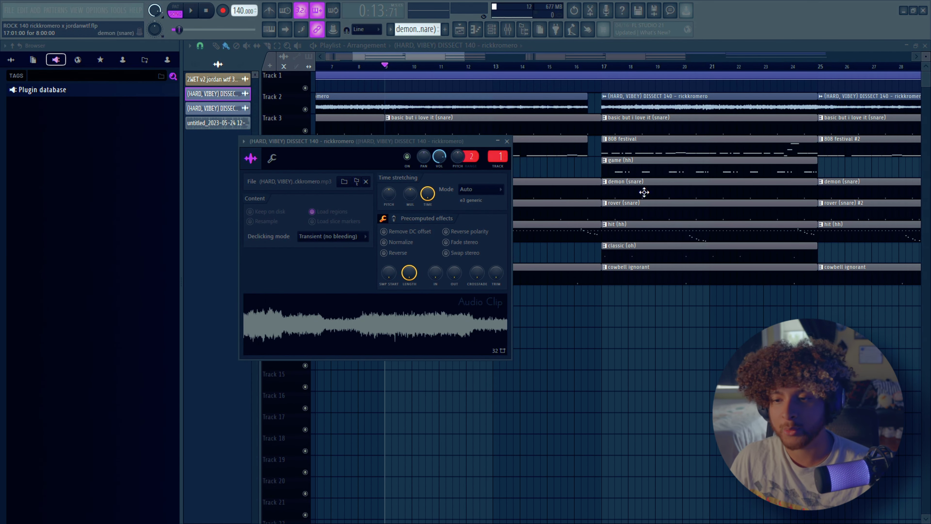
{"action": "left_click", "coordinate": [606, 68]}
{"action": "scroll", "coordinate": [725, 181], "scroll_direction": "down", "scroll_amount": 3}
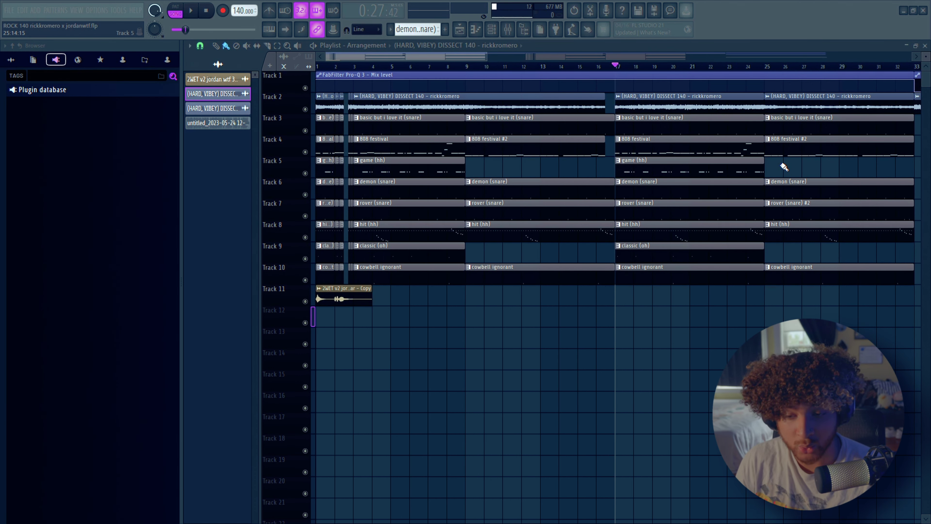
{"action": "scroll", "coordinate": [784, 167], "scroll_direction": "down", "scroll_amount": 2}
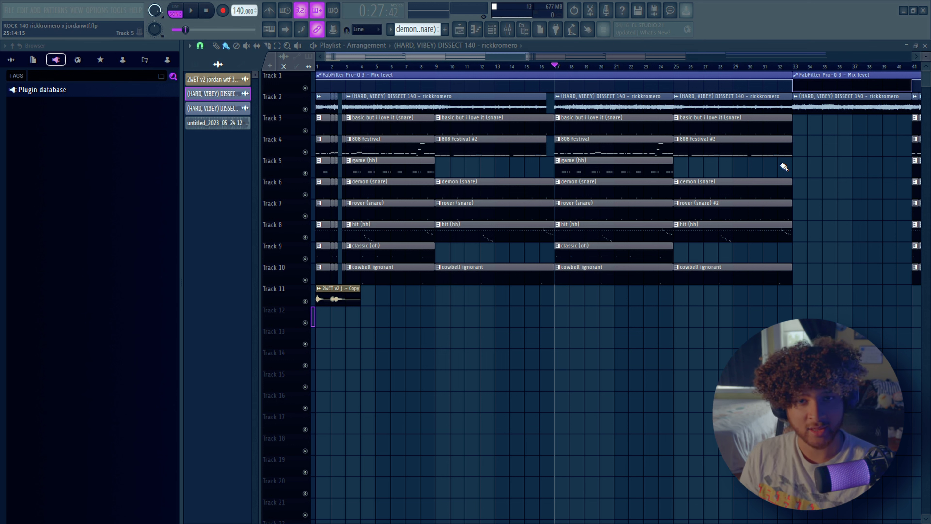
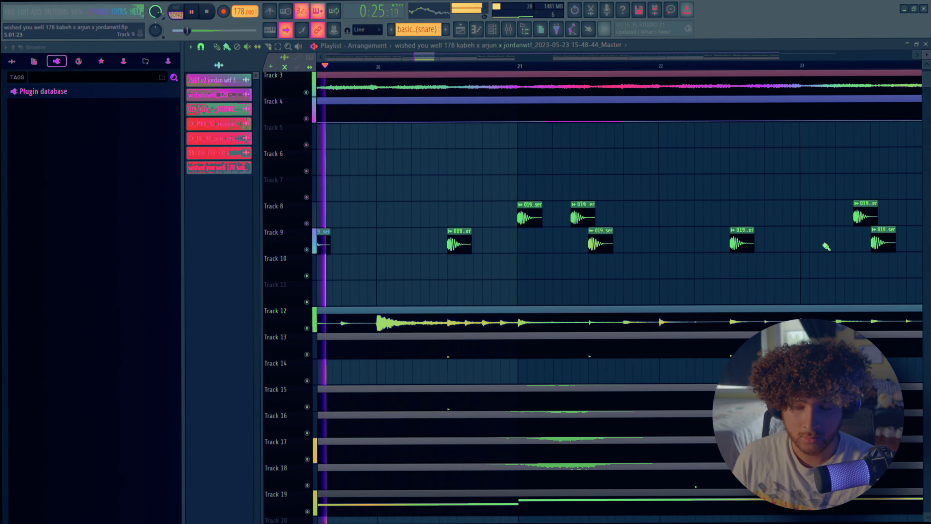
Stop playback in the 178 BPM project and select the time range from bar 9 to bar 17
{"action": "key", "text": "space"}
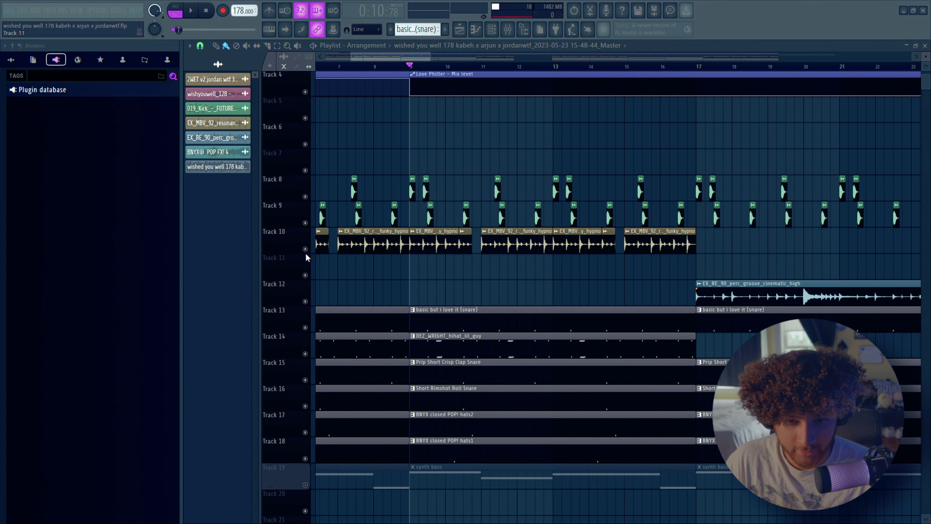
{"action": "scroll", "coordinate": [311, 253], "scroll_direction": "down", "scroll_amount": 3}
{"action": "scroll", "coordinate": [410, 302], "scroll_direction": "up", "scroll_amount": 2}
{"action": "left_click_drag", "start_coordinate": [409, 421], "coordinate": [766, 124]}
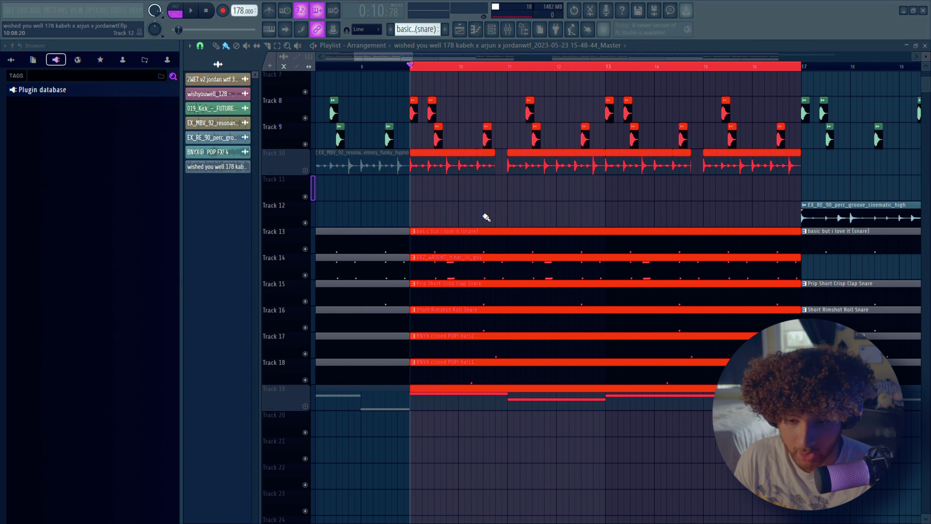
Play the selected range with the kick and snare tracks audible, and stop playback
{"action": "scroll", "coordinate": [479, 217], "scroll_direction": "up", "scroll_amount": 1}
{"action": "key", "text": "space"}
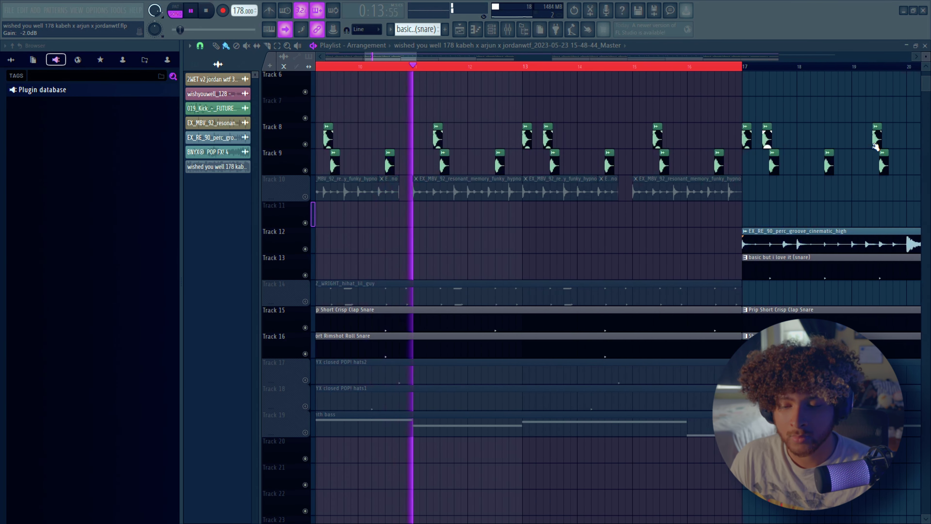
{"action": "key", "text": "space"}
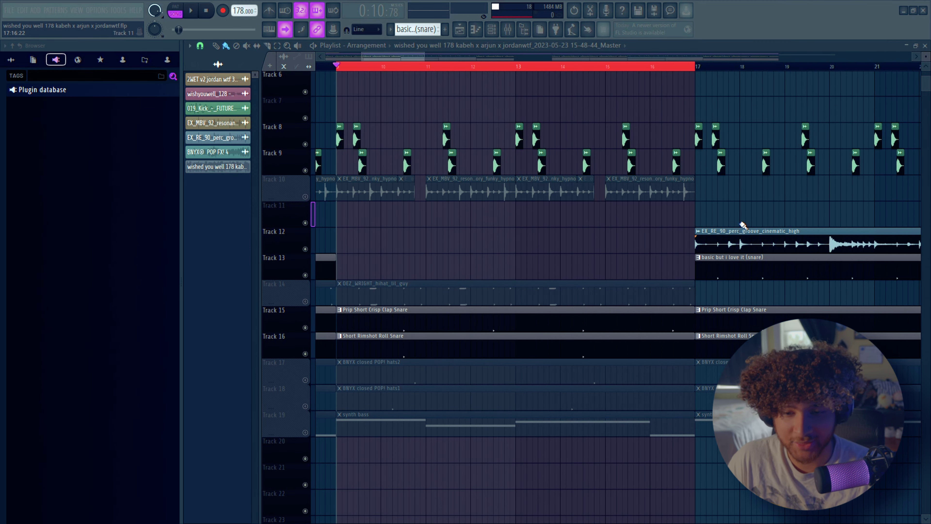
Highlight the kick clips on Tracks 8 and 9 and the snare patterns on Tracks 15 and 16 between bars 9 and 17
{"action": "left_click_drag", "start_coordinate": [342, 99], "coordinate": [692, 201]}
{"action": "left_click_drag", "start_coordinate": [800, 308], "coordinate": [720, 336]}
{"action": "left_click", "coordinate": [743, 115]}
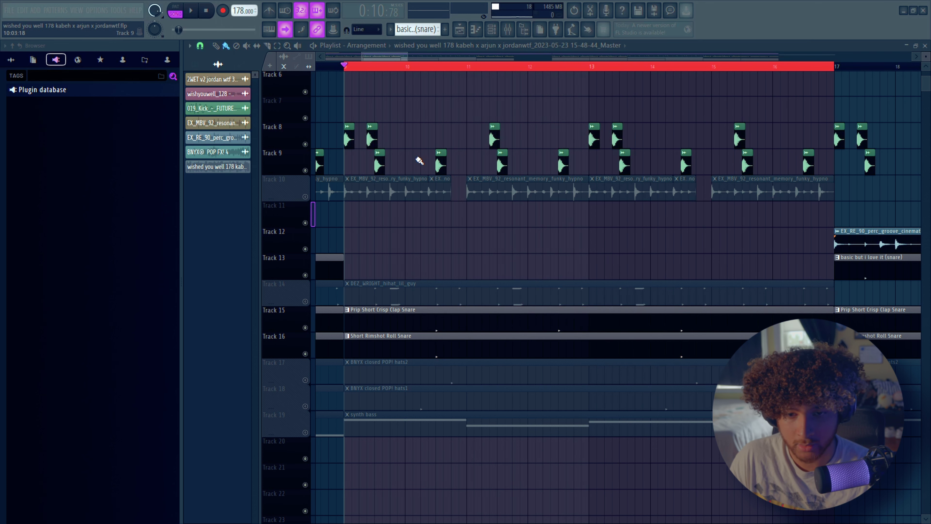
{"action": "scroll", "coordinate": [419, 160], "scroll_direction": "up", "scroll_amount": 2}
{"action": "left_click_drag", "start_coordinate": [318, 172], "coordinate": [430, 123]}
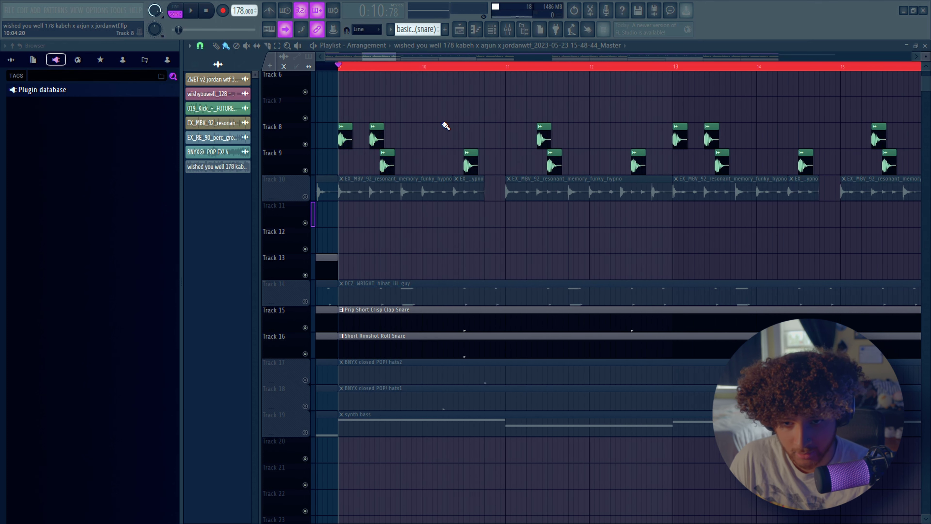
Select both snare patterns and the Track 9 kick that falls on their first hit, and play the passage from bar 9 briefly
{"action": "key", "text": "space"}
{"action": "left_click_drag", "start_coordinate": [577, 319], "coordinate": [552, 344]}
{"action": "left_click", "coordinate": [542, 161]}
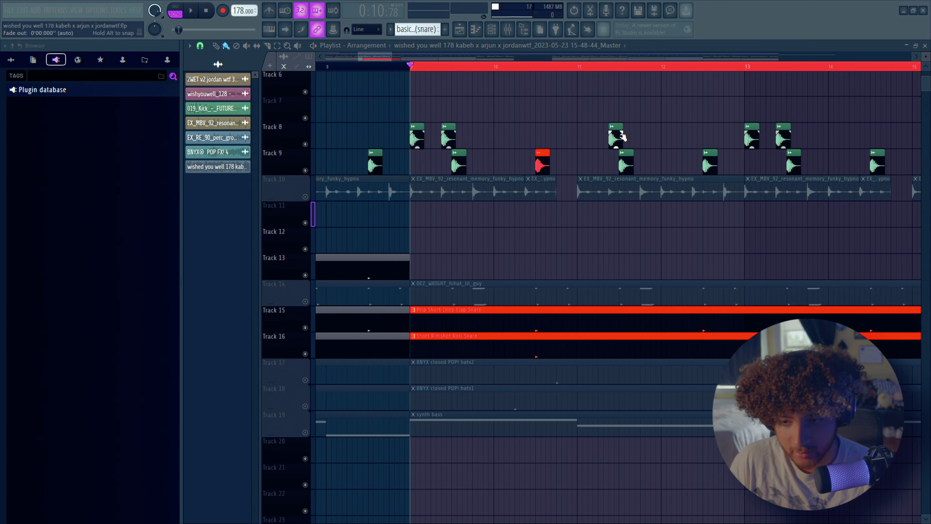
{"action": "key", "text": "space"}
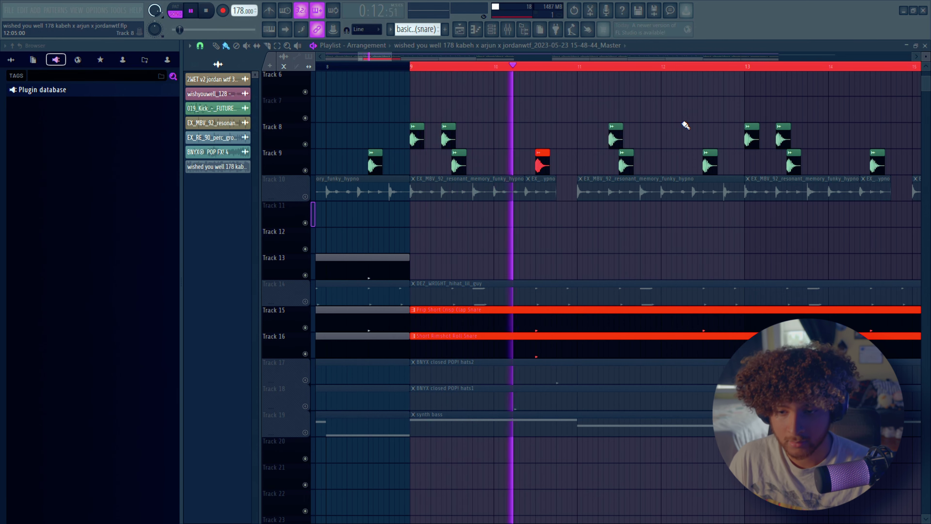
{"action": "key", "text": "space"}
Open Prip Short Crisp Clap Snare and Short Rimshot Roll Snare in turn in the piano roll to compare their hits, returning to the arrangement
{"action": "scroll", "coordinate": [472, 339], "scroll_direction": "down", "scroll_amount": 2}
{"action": "double_click", "coordinate": [470, 329]}
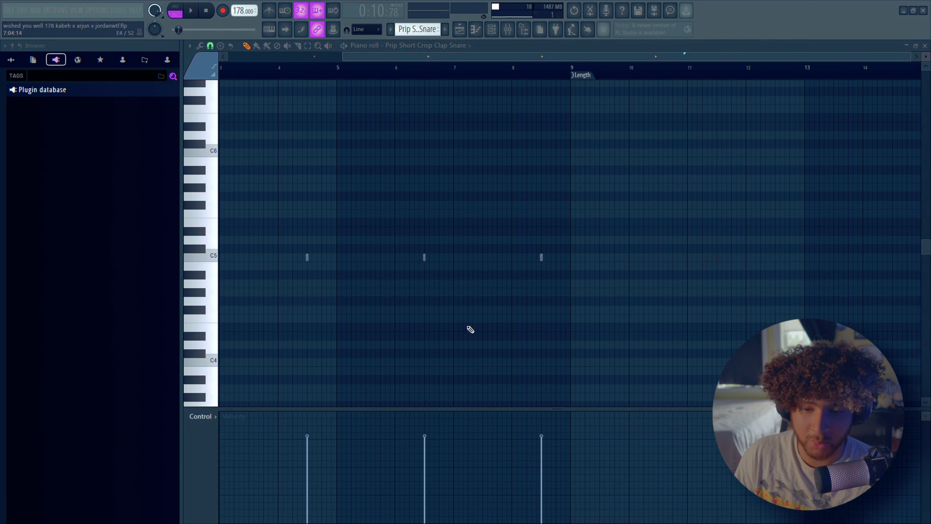
{"action": "key", "text": "ctrl+a"}
{"action": "left_click", "coordinate": [459, 29]}
{"action": "double_click", "coordinate": [505, 354]}
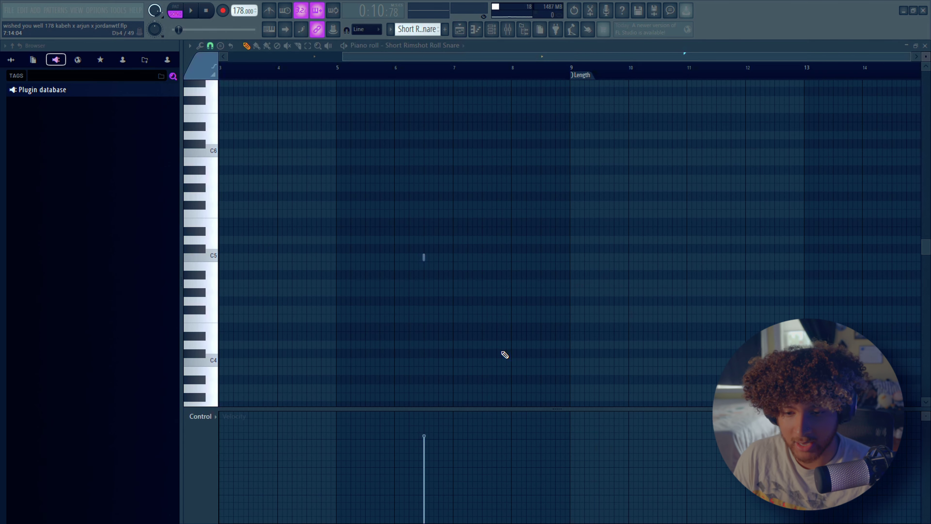
{"action": "left_click", "coordinate": [463, 30]}
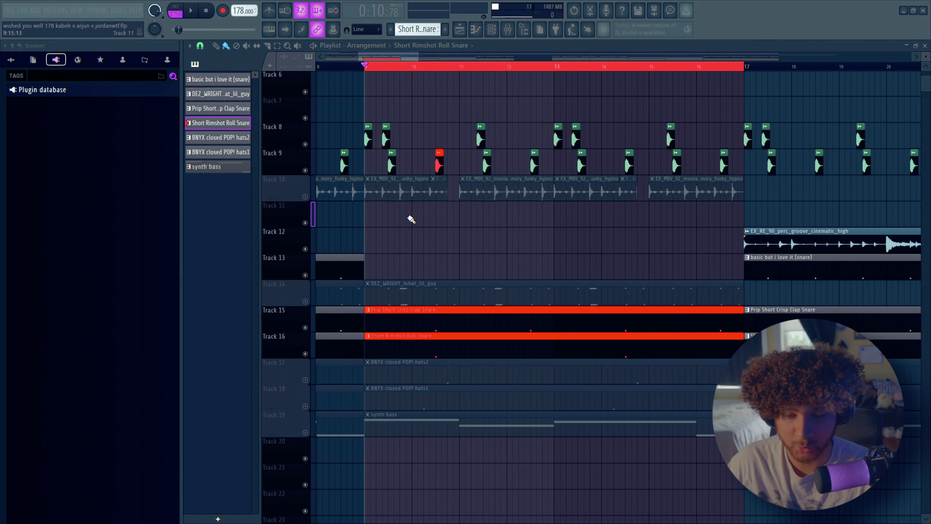
Unmute the two BNYX closed POP! hats tracks, 17 and 18, and mute the DEZ_WRIGHT hi-hat on Track 14
{"action": "scroll", "coordinate": [411, 219], "scroll_direction": "up", "scroll_amount": 2}
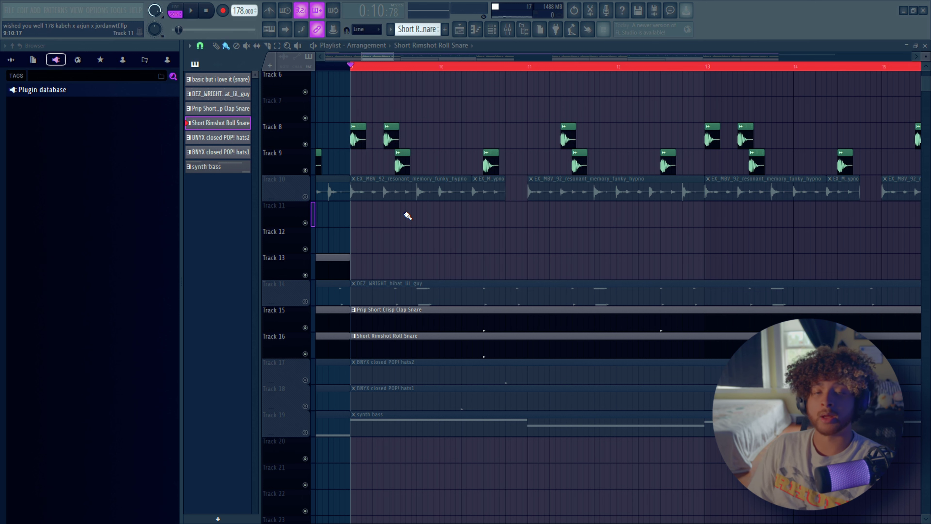
{"action": "scroll", "coordinate": [609, 245], "scroll_direction": "down", "scroll_amount": 2}
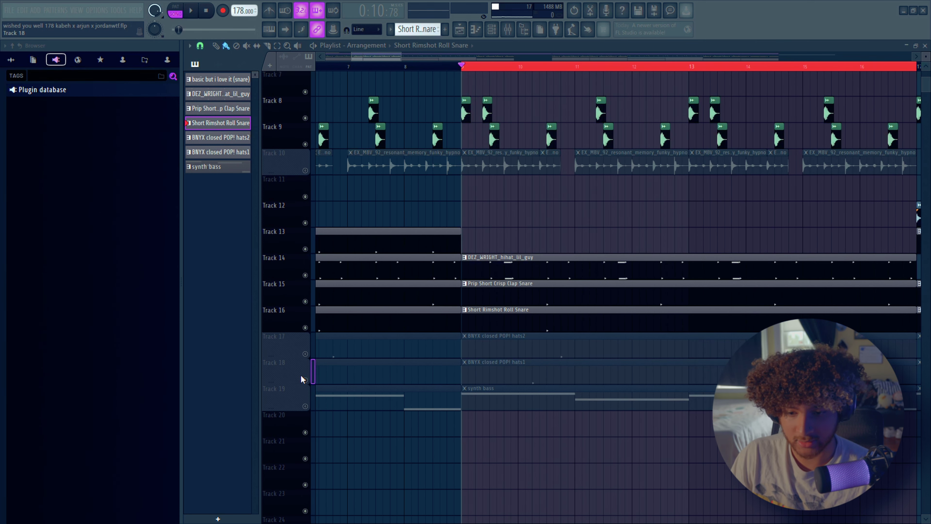
{"action": "left_click", "coordinate": [305, 354]}
{"action": "left_click", "coordinate": [305, 380]}
{"action": "left_click", "coordinate": [304, 275]}
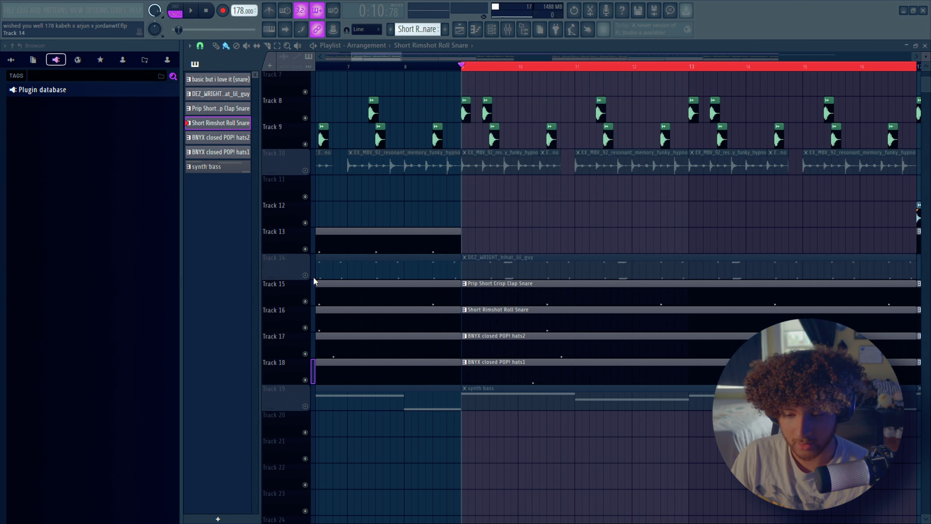
{"action": "scroll", "coordinate": [570, 361], "scroll_direction": "up", "scroll_amount": 2}
Select the BNYX closed POP! hats patterns on Tracks 17 and 18, play them with the kicks and snares from bar 9, and stop playback
{"action": "left_click_drag", "start_coordinate": [569, 361], "coordinate": [615, 383]}
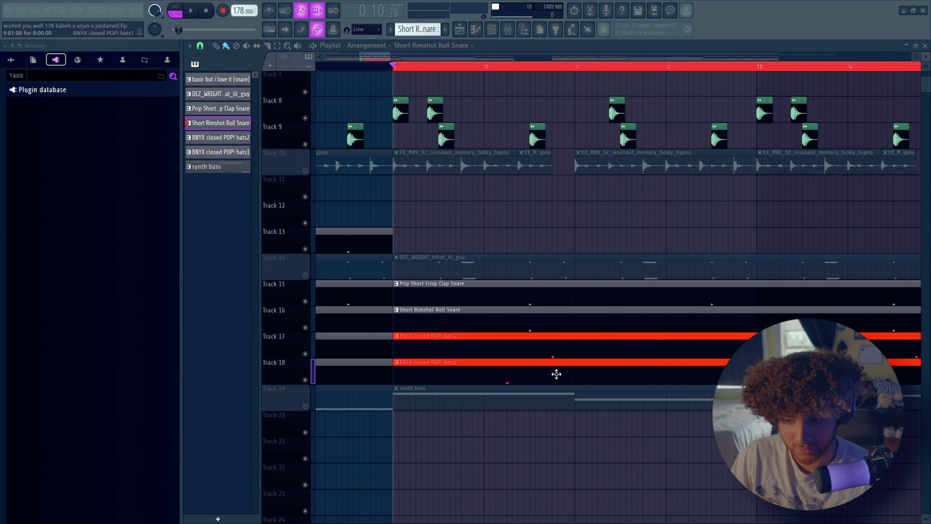
{"action": "scroll", "coordinate": [556, 374], "scroll_direction": "down", "scroll_amount": 2}
{"action": "scroll", "coordinate": [333, 376], "scroll_direction": "down", "scroll_amount": 1}
{"action": "scroll", "coordinate": [438, 409], "scroll_direction": "up", "scroll_amount": 1}
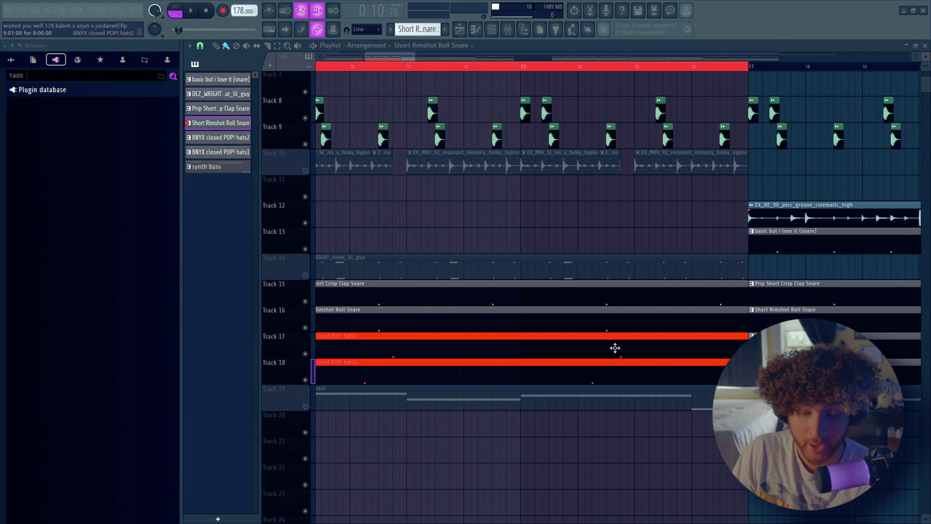
{"action": "scroll", "coordinate": [625, 349], "scroll_direction": "down", "scroll_amount": 2}
{"action": "key", "text": "space"}
{"action": "scroll", "coordinate": [679, 328], "scroll_direction": "up", "scroll_amount": 1}
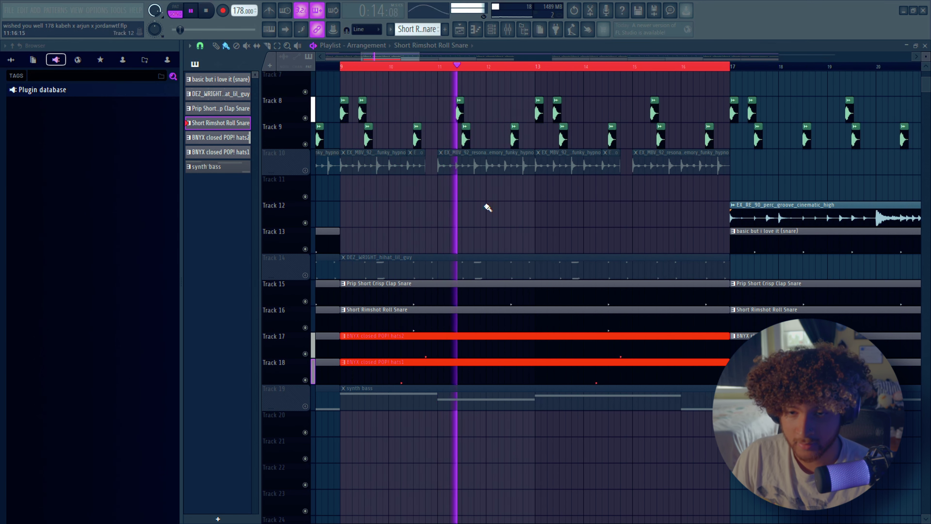
{"action": "key", "text": "space"}
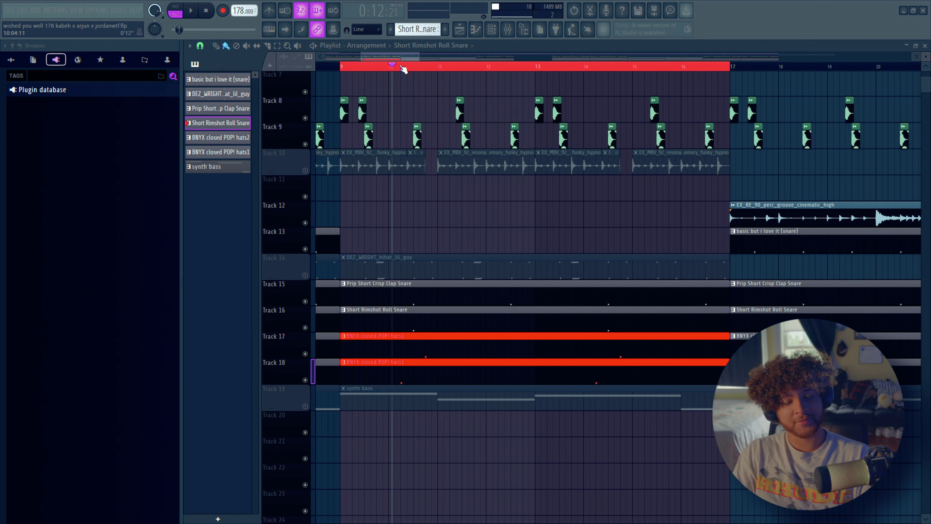
Examine how the hats hits sit around the snare hit in bar 10, selecting the hats patterns and repositioning the song marker
{"action": "scroll", "coordinate": [388, 351], "scroll_direction": "up", "scroll_amount": 4}
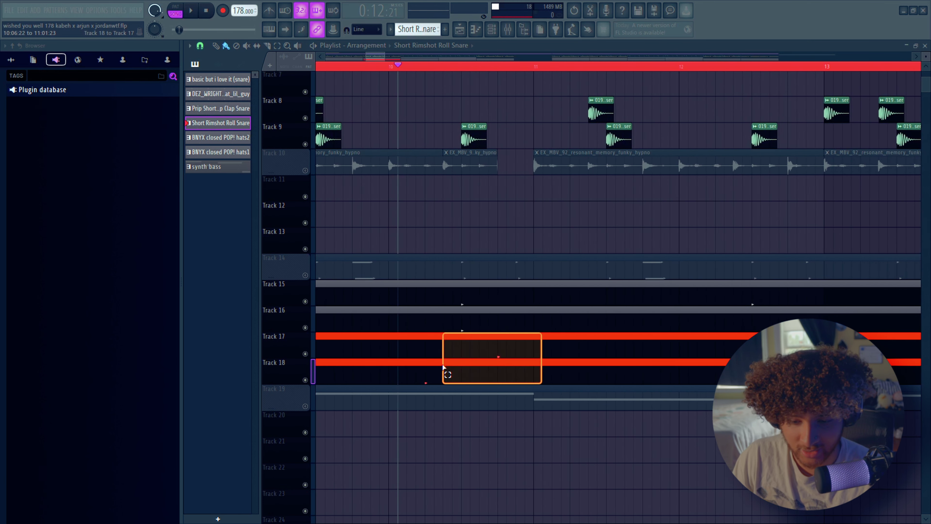
{"action": "left_click", "coordinate": [456, 66]}
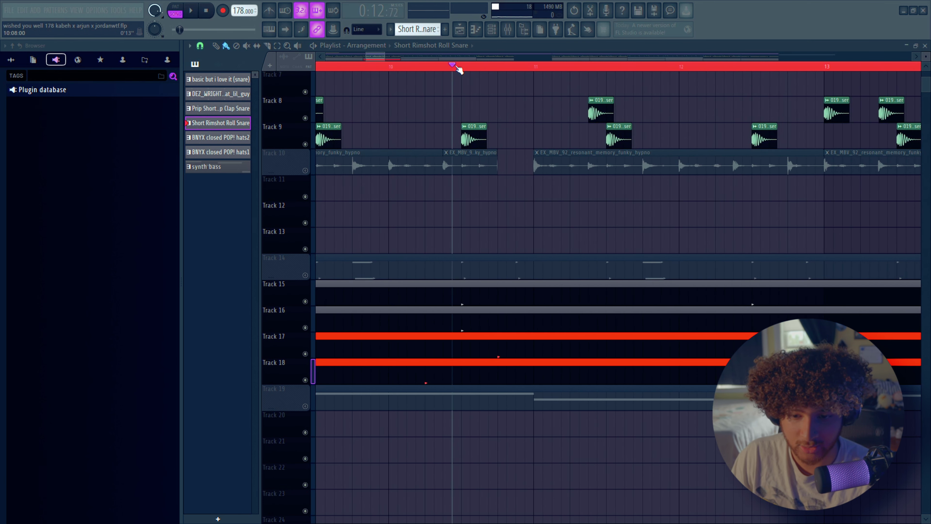
{"action": "scroll", "coordinate": [379, 78], "scroll_direction": "down", "scroll_amount": 2}
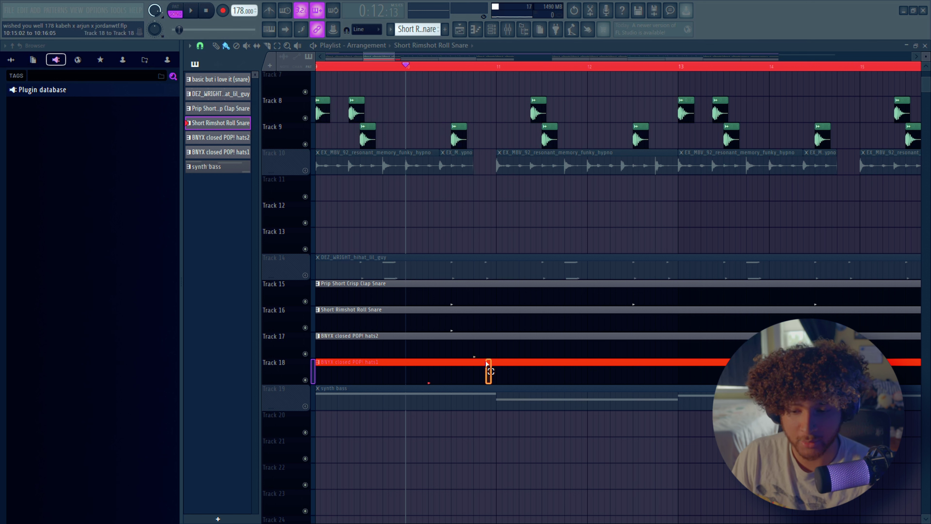
{"action": "left_click_drag", "start_coordinate": [462, 290], "coordinate": [451, 314]}
{"action": "left_click", "coordinate": [486, 216]}
{"action": "scroll", "coordinate": [486, 216], "scroll_direction": "down", "scroll_amount": 2}
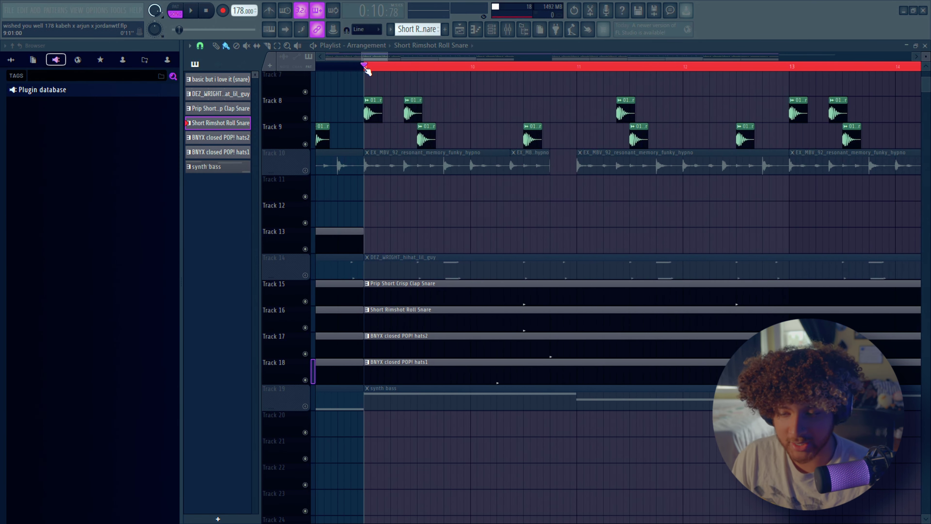
Highlight the kick clips on Tracks 8 and 9 from bar 9 onward to examine their repeating rhythm
{"action": "left_click_drag", "start_coordinate": [864, 96], "coordinate": [409, 150]}
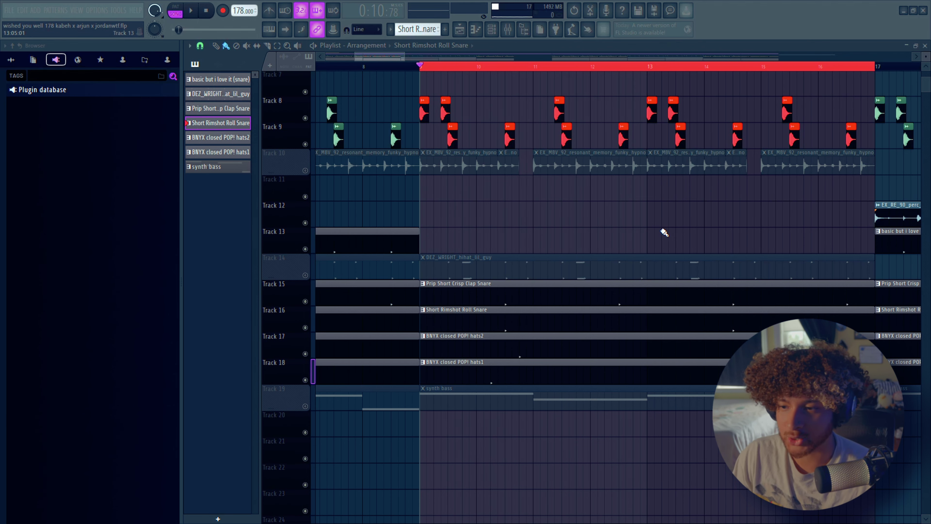
{"action": "scroll", "coordinate": [674, 228], "scroll_direction": "down", "scroll_amount": 2}
{"action": "scroll", "coordinate": [531, 124], "scroll_direction": "up", "scroll_amount": 2}
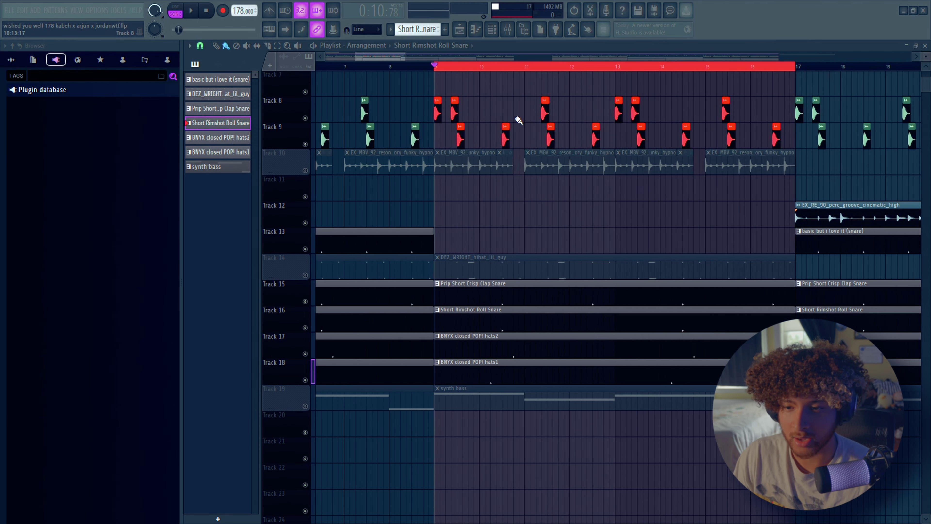
{"action": "left_click_drag", "start_coordinate": [522, 96], "coordinate": [400, 150]}
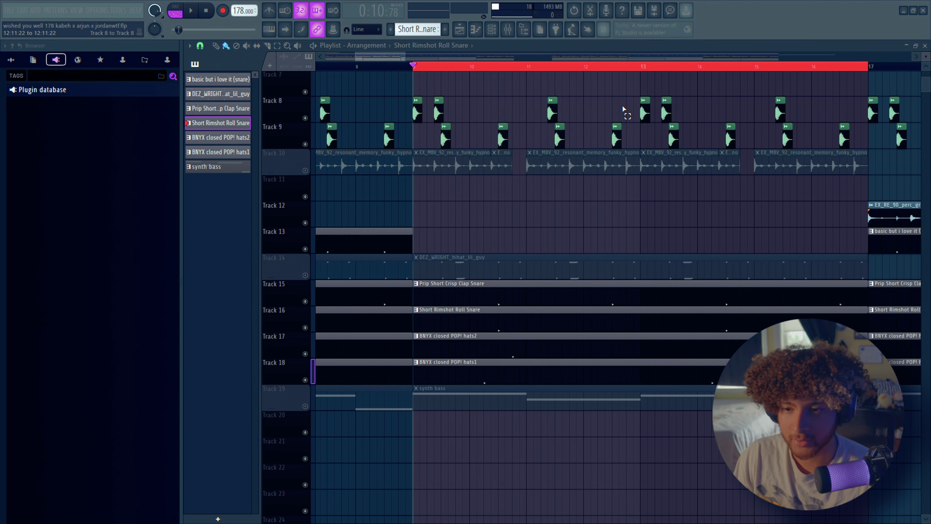
{"action": "scroll", "coordinate": [623, 108], "scroll_direction": "down", "scroll_amount": 1}
{"action": "left_click_drag", "start_coordinate": [425, 97], "coordinate": [726, 135]}
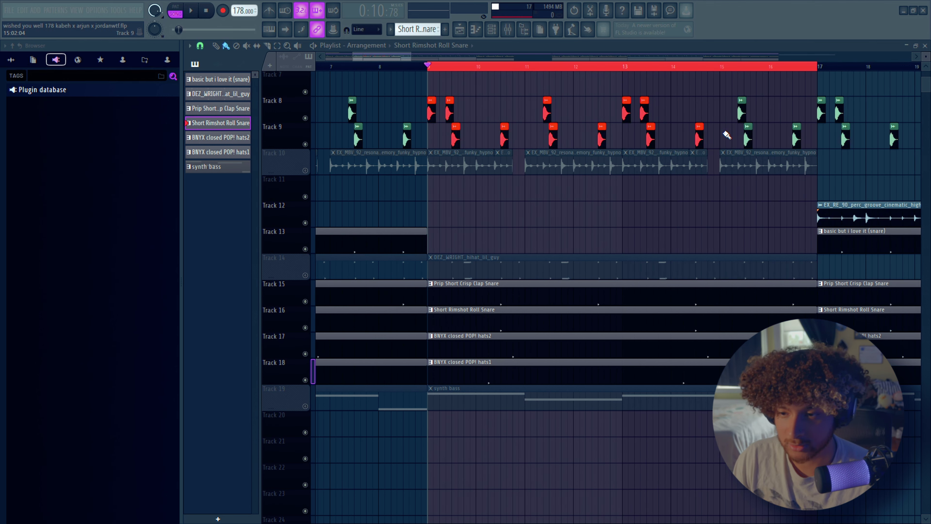
Open DEZ_WRIGHT_hihat_lil_guy in the piano roll and highlight note groups in its first and second halves to compare them
{"action": "double_click", "coordinate": [540, 267]}
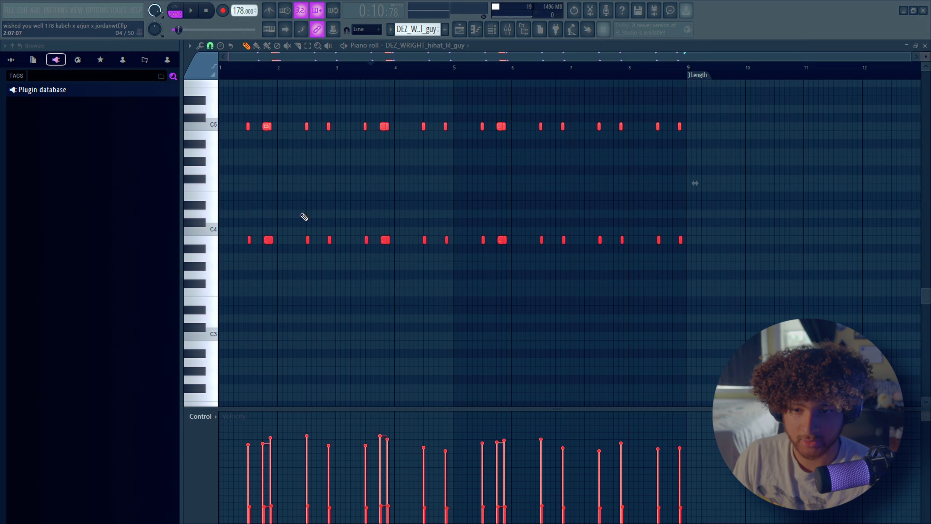
{"action": "scroll", "coordinate": [298, 217], "scroll_direction": "up", "scroll_amount": 3}
{"action": "scroll", "coordinate": [403, 190], "scroll_direction": "down", "scroll_amount": 1}
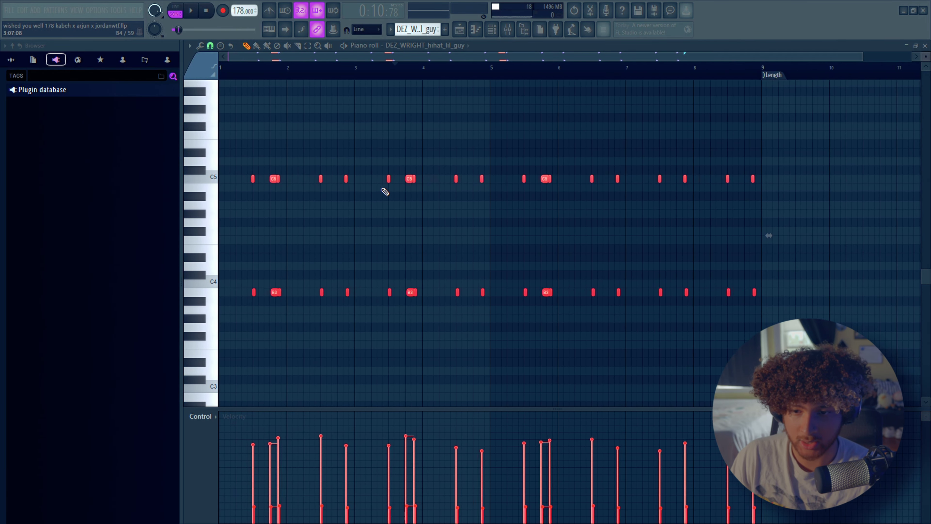
{"action": "scroll", "coordinate": [385, 191], "scroll_direction": "down", "scroll_amount": 1}
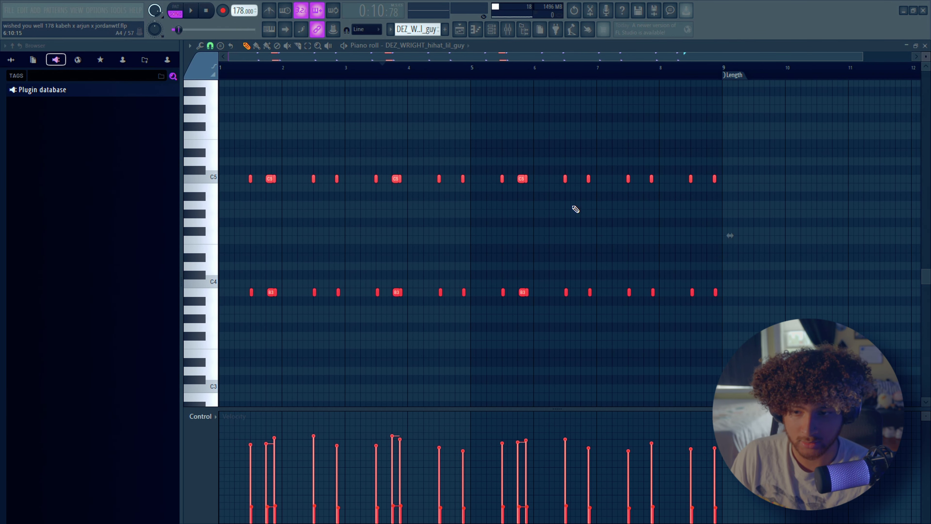
{"action": "left_click_drag", "start_coordinate": [464, 158], "coordinate": [219, 305]}
{"action": "left_click_drag", "start_coordinate": [763, 150], "coordinate": [599, 310]}
{"action": "left_click_drag", "start_coordinate": [473, 149], "coordinate": [360, 316]}
{"action": "left_click_drag", "start_coordinate": [749, 141], "coordinate": [608, 308]}
{"action": "left_click", "coordinate": [644, 150]}
Play the hi-hat pattern briefly, stop it, and select the stacked C5 and B3 notes in the middle of bar 2
{"action": "key", "text": "space"}
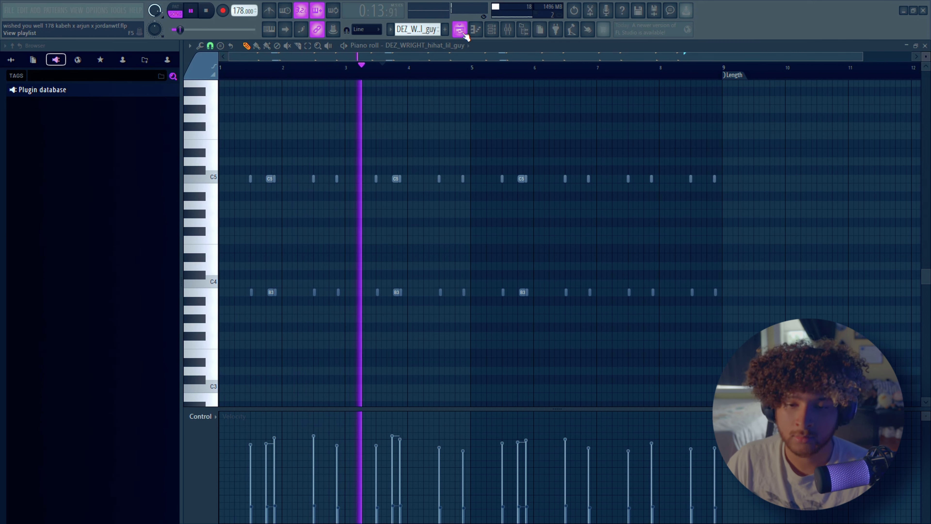
{"action": "key", "text": "space"}
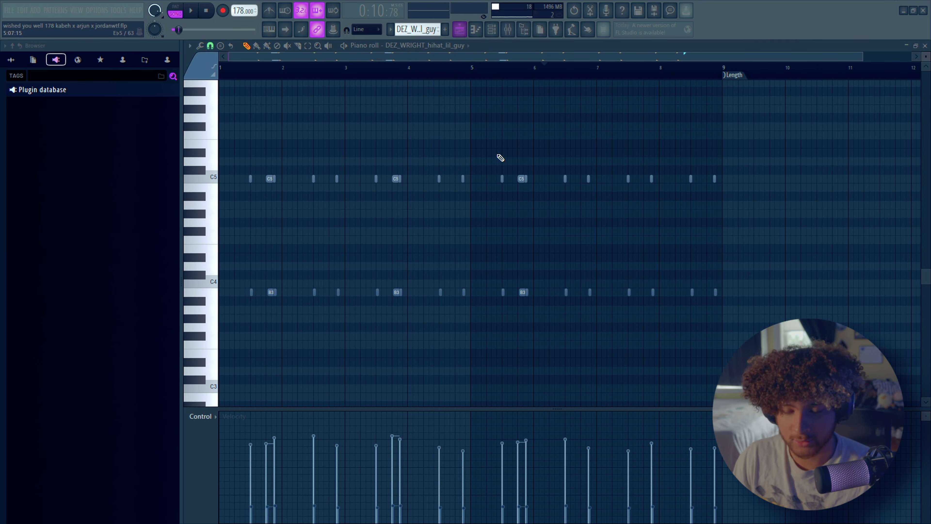
{"action": "left_click_drag", "start_coordinate": [499, 156], "coordinate": [220, 348]}
{"action": "scroll", "coordinate": [370, 177], "scroll_direction": "up", "scroll_amount": 2}
{"action": "left_click_drag", "start_coordinate": [383, 150], "coordinate": [331, 344]}
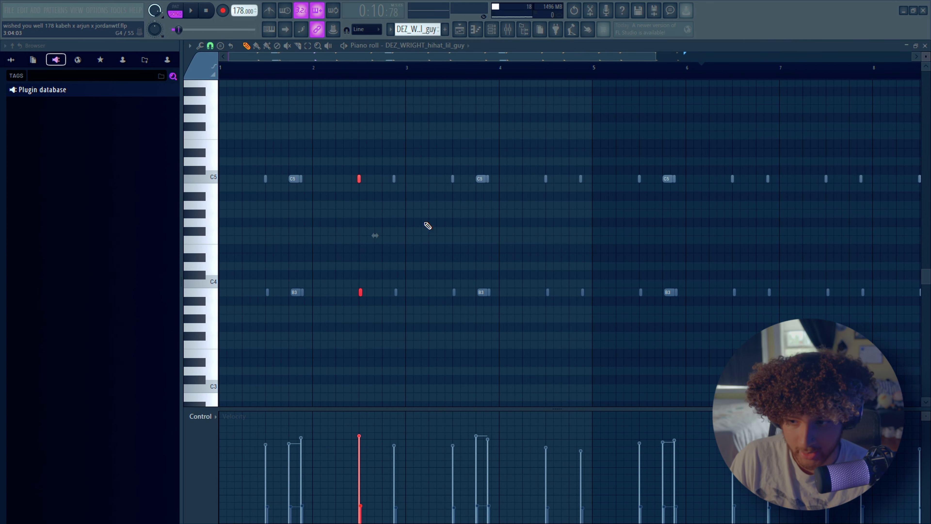
Return to the arrangement and unmute the synth bass on Track 19 and the percussion loop on Track 10
{"action": "left_click", "coordinate": [482, 29]}
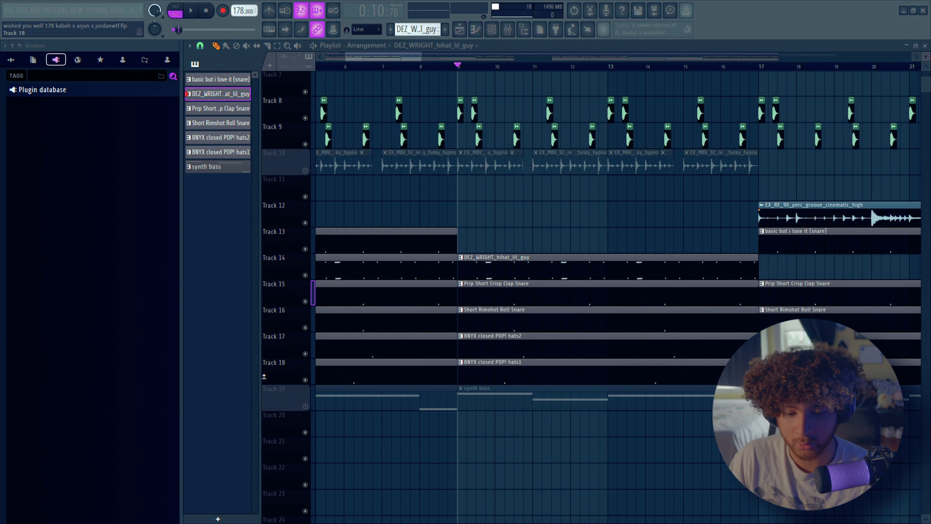
{"action": "left_click", "coordinate": [302, 405]}
{"action": "left_click", "coordinate": [305, 170]}
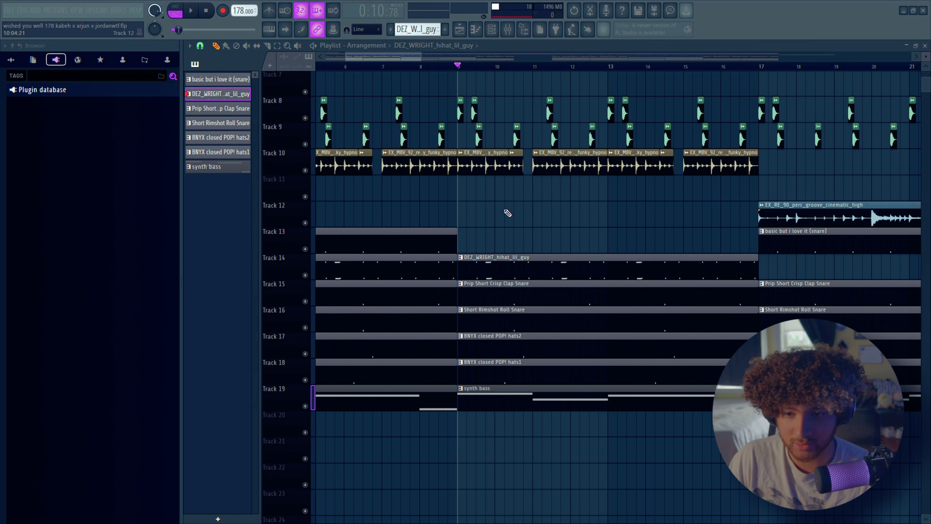
Solo the EX_MBV_92_resonant_memory_funky_hypno loop on Track 10, play it while following its clips, and stop playback
{"action": "scroll", "coordinate": [480, 200], "scroll_direction": "up", "scroll_amount": 5, "text": "ctrl"}
{"action": "left_click", "coordinate": [447, 156]}
{"action": "key", "text": "space"}
{"action": "scroll", "coordinate": [446, 156], "scroll_direction": "down", "scroll_amount": 3, "text": "ctrl"}
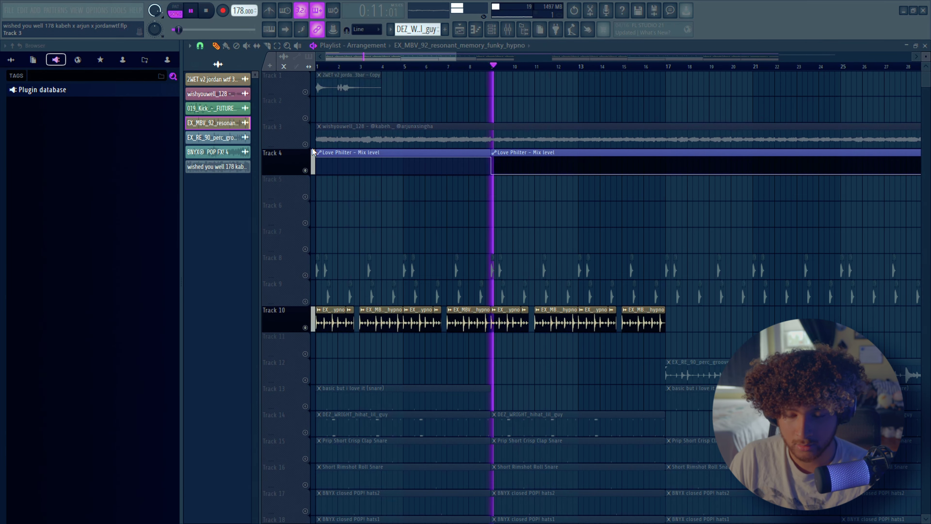
{"action": "scroll", "coordinate": [474, 163], "scroll_direction": "down", "scroll_amount": 3}
{"action": "scroll", "coordinate": [474, 164], "scroll_direction": "down", "scroll_amount": 2, "text": "ctrl"}
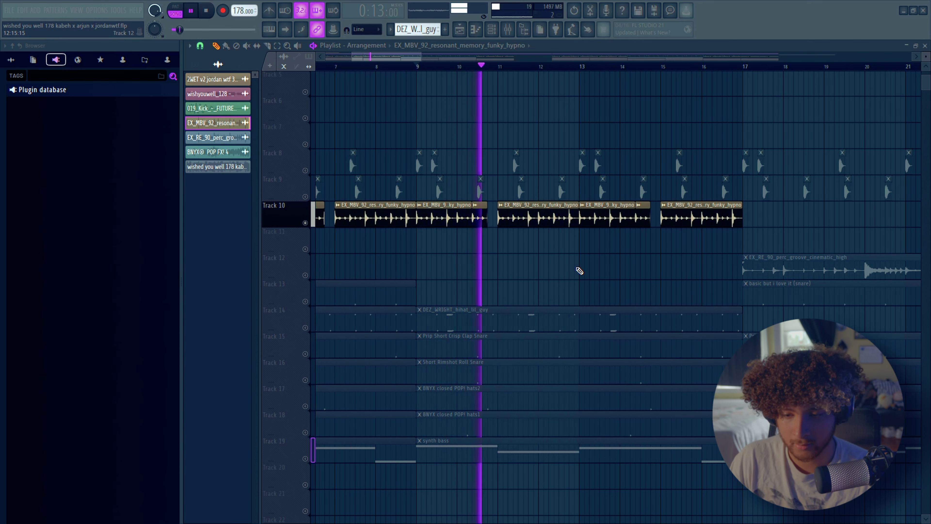
{"action": "scroll", "coordinate": [634, 214], "scroll_direction": "down", "scroll_amount": 2, "text": "ctrl"}
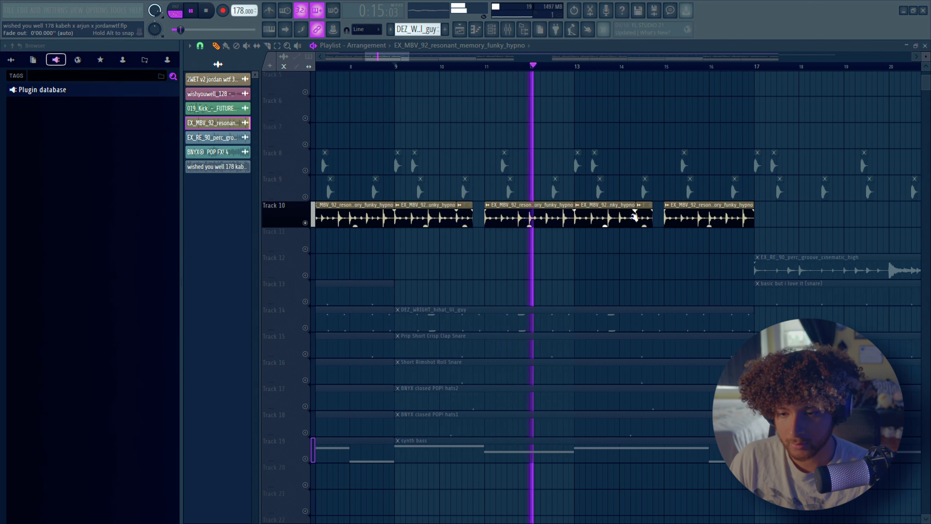
{"action": "key", "text": "space"}
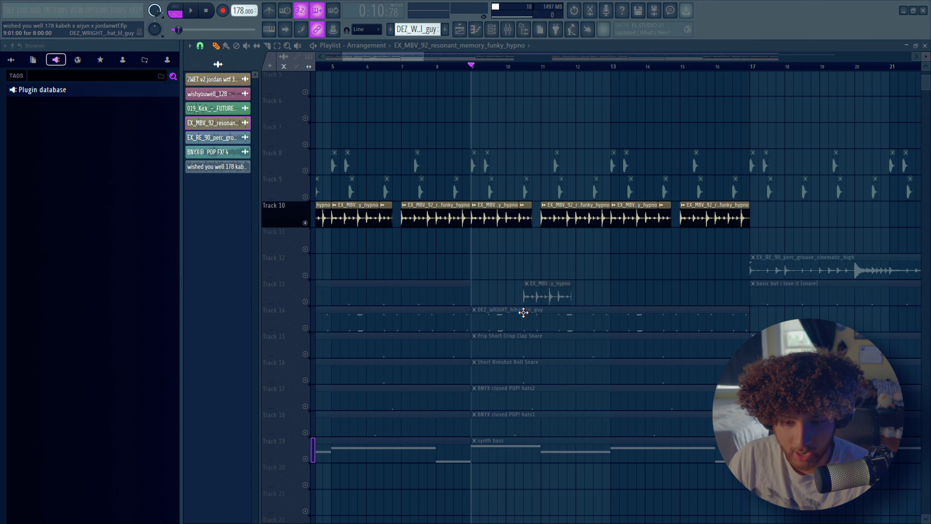
Select the DEZ_WRIGHT_hihat_lil_guy pattern, switch Track 14's audibility, and open the channel rack
{"action": "left_click", "coordinate": [499, 314]}
{"action": "left_click", "coordinate": [305, 330]}
{"action": "left_click", "coordinate": [500, 29]}
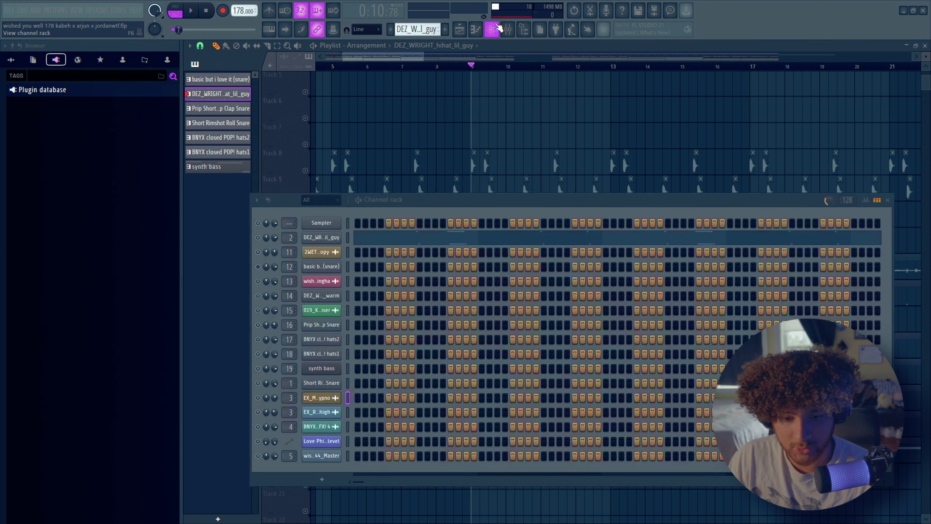
Play the DEZ_WRIGHT_hihat_lil_guy pattern, close the channel rack to return to the arrangement, and stop playback
{"action": "key", "text": "space"}
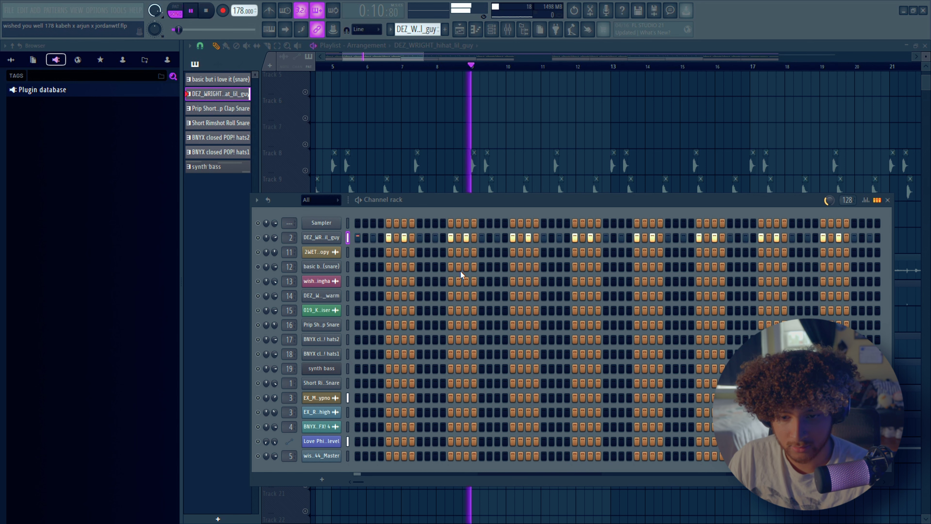
{"action": "key", "text": "space"}
{"action": "key", "text": "F6"}
{"action": "key", "text": "space"}
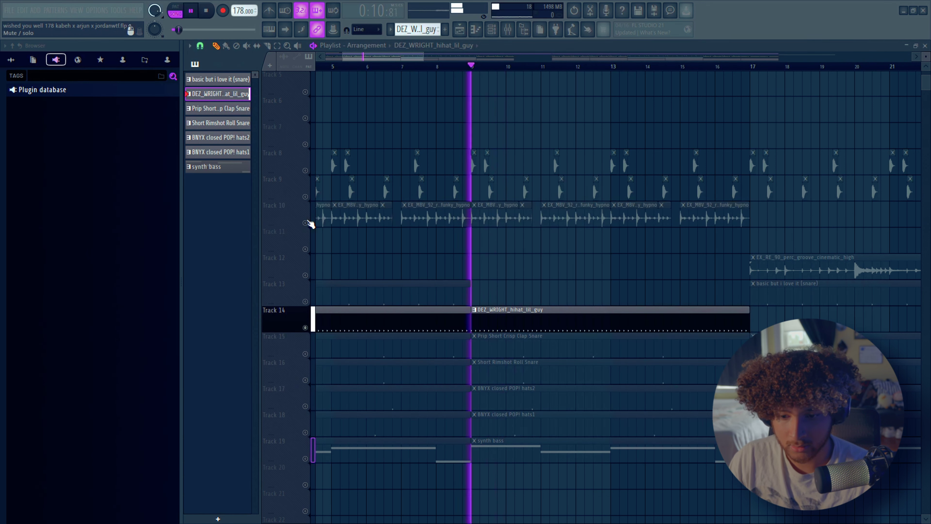
{"action": "left_click", "coordinate": [493, 29]}
{"action": "left_click", "coordinate": [494, 29]}
{"action": "key", "text": "space"}
Solo the hypno percussion loop on Track 10, inspect its cuts around bars 9 to 11, and play it briefly
{"action": "left_click", "coordinate": [561, 219]}
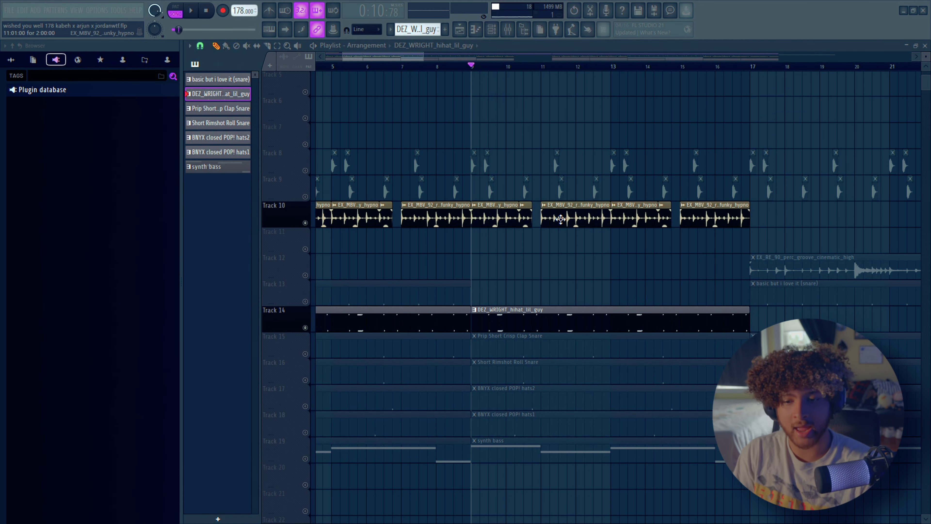
{"action": "scroll", "coordinate": [565, 216], "scroll_direction": "up", "scroll_amount": 4, "text": "ctrl"}
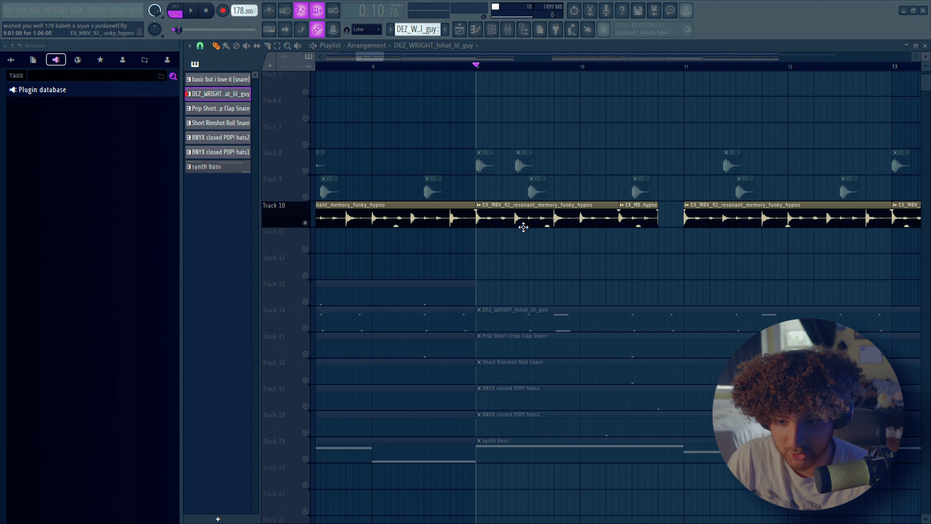
{"action": "scroll", "coordinate": [514, 230], "scroll_direction": "up", "scroll_amount": 2, "text": "ctrl"}
{"action": "left_click", "coordinate": [505, 219], "text": "ctrl"}
{"action": "left_click", "coordinate": [516, 249]}
{"action": "scroll", "coordinate": [517, 248], "scroll_direction": "up", "scroll_amount": 1, "text": "ctrl"}
{"action": "left_click_drag", "start_coordinate": [486, 198], "coordinate": [537, 236]}
{"action": "key", "text": "space"}
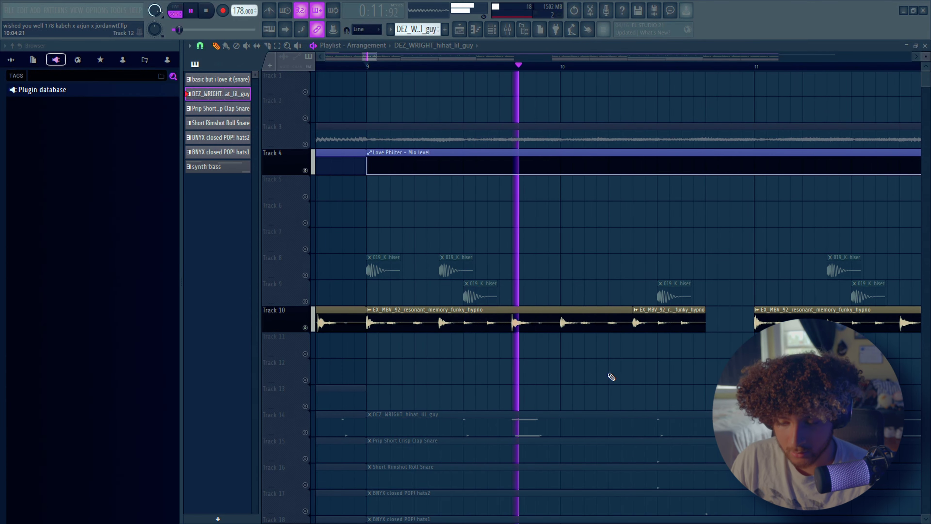
{"action": "key", "text": "space"}
{"action": "scroll", "coordinate": [638, 372], "scroll_direction": "down", "scroll_amount": 3, "text": "ctrl"}
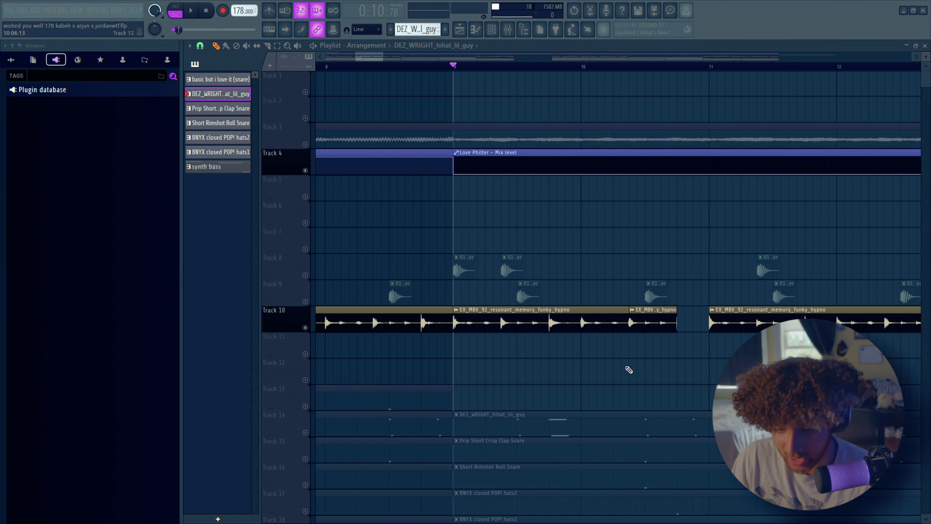
Make all tracks audible again and look over how the percussion and drum clips are arranged up to bar 33
{"action": "scroll", "coordinate": [619, 382], "scroll_direction": "down", "scroll_amount": 3}
{"action": "scroll", "coordinate": [310, 355], "scroll_direction": "down", "scroll_amount": 4, "text": "ctrl"}
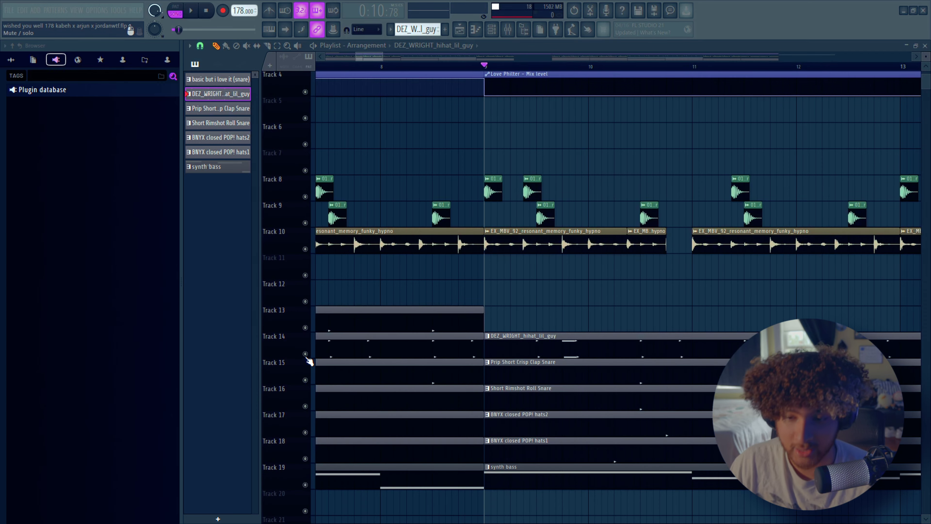
{"action": "scroll", "coordinate": [513, 279], "scroll_direction": "up", "scroll_amount": 3}
{"action": "scroll", "coordinate": [527, 247], "scroll_direction": "down", "scroll_amount": 3, "text": "ctrl"}
{"action": "scroll", "coordinate": [515, 251], "scroll_direction": "down", "scroll_amount": 5}
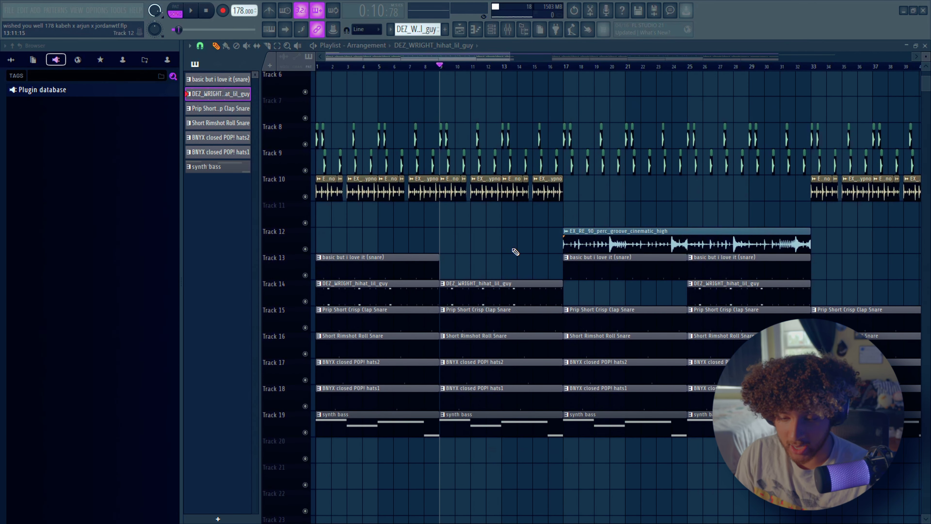
{"action": "scroll", "coordinate": [533, 296], "scroll_direction": "up", "scroll_amount": 3, "text": "ctrl"}
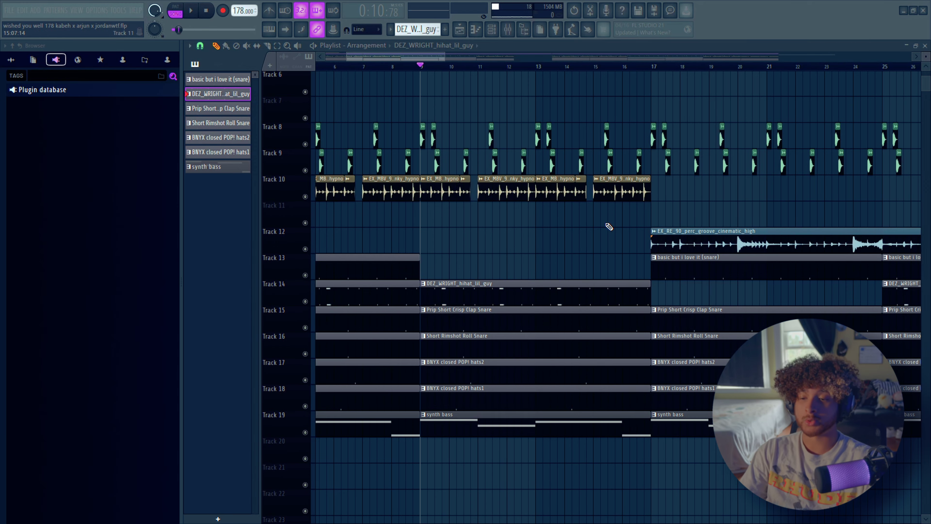
Solo the EX_RE_90_perc_groove_cinematic_high loop on Track 12 from bar 17 and view its audio clip settings
{"action": "left_click", "coordinate": [652, 66]}
{"action": "scroll", "coordinate": [453, 218], "scroll_direction": "up", "scroll_amount": 4, "text": "ctrl"}
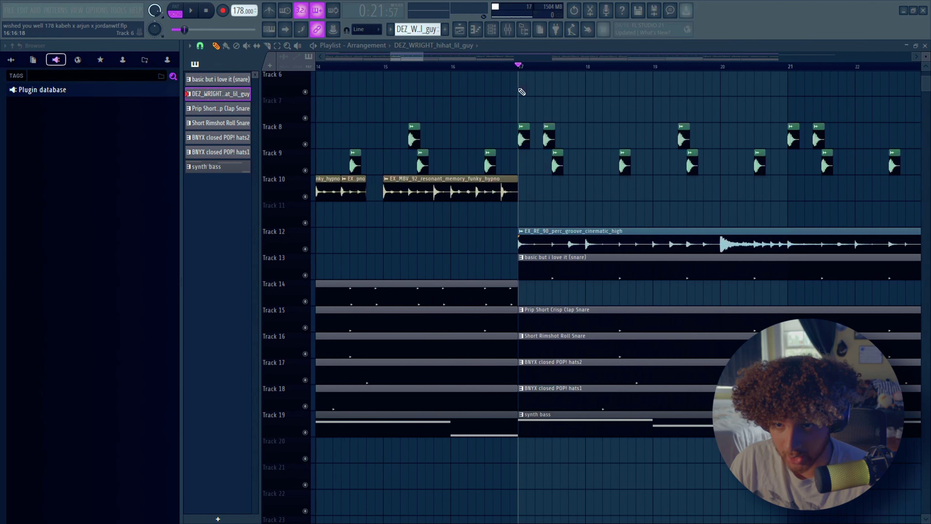
{"action": "scroll", "coordinate": [468, 199], "scroll_direction": "down", "scroll_amount": 3, "text": "ctrl"}
{"action": "right_click", "coordinate": [305, 249]}
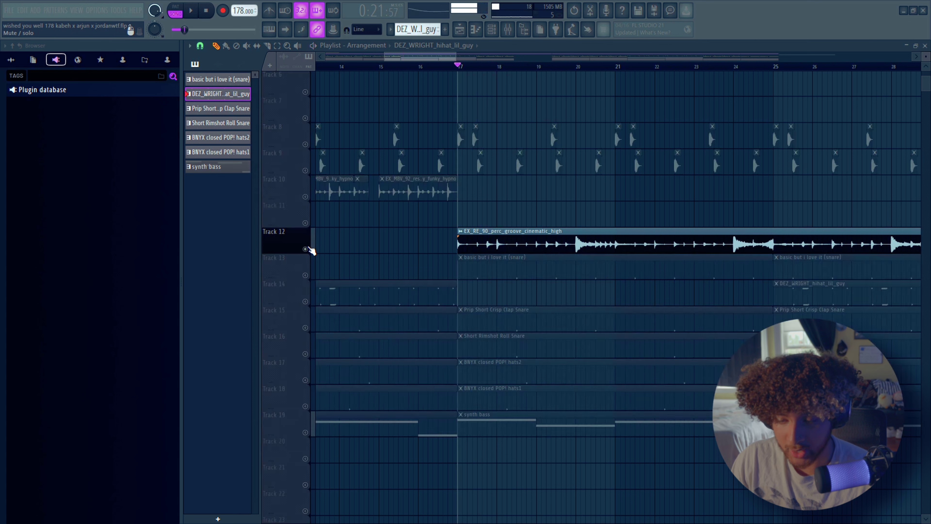
{"action": "double_click", "coordinate": [559, 232]}
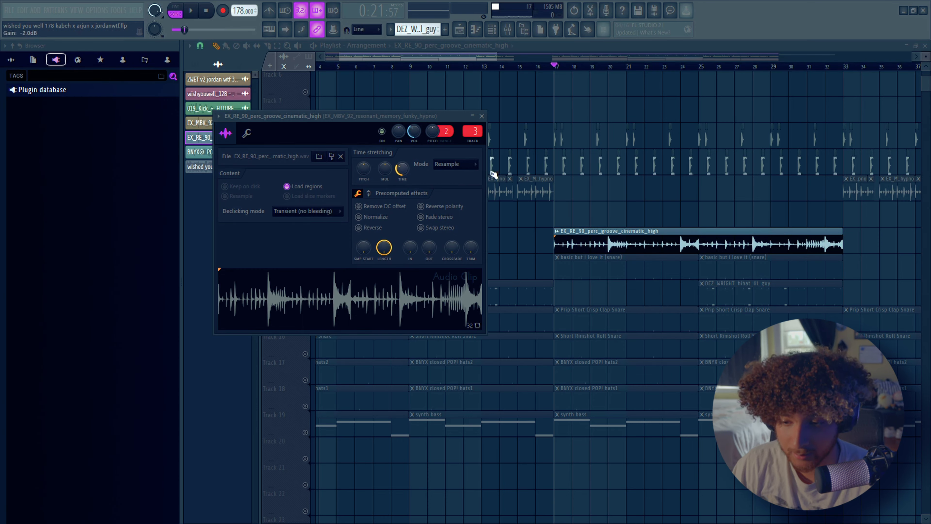
{"action": "key", "text": "Escape"}
Play the soloed cinematic percussion loop from bar 17 while following its waveform, and stop playback
{"action": "key", "text": "space"}
{"action": "scroll", "coordinate": [535, 282], "scroll_direction": "up", "scroll_amount": 3}
{"action": "scroll", "coordinate": [535, 283], "scroll_direction": "up", "scroll_amount": 2}
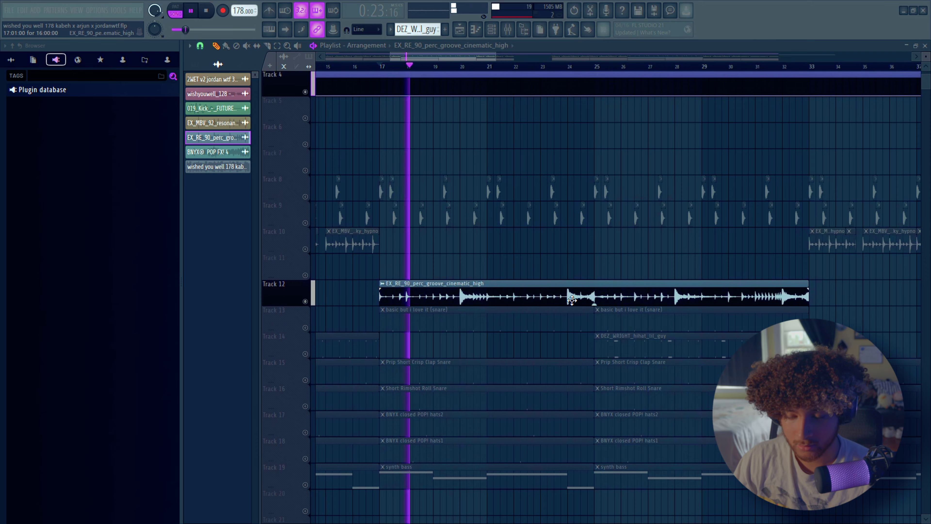
{"action": "scroll", "coordinate": [530, 297], "scroll_direction": "down", "scroll_amount": 1}
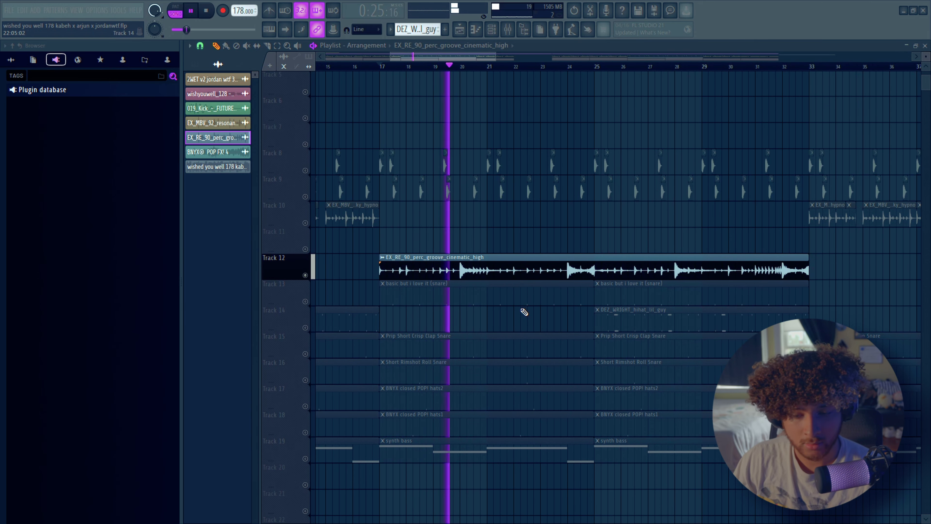
{"action": "key", "text": "space"}
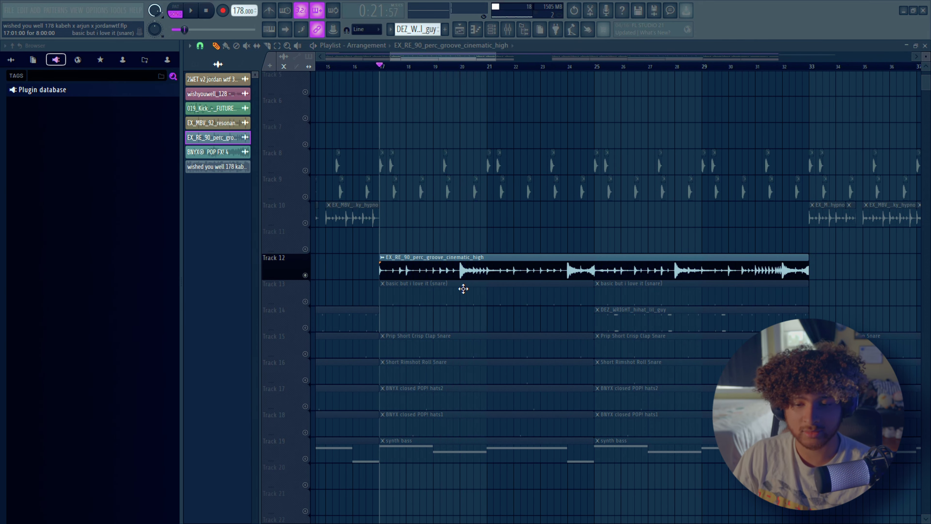
Mark the hit at bar 20 and the closing fill near bar 31 in the Track 12 loop, and restore all tracks' audibility
{"action": "left_click", "coordinate": [449, 264]}
{"action": "scroll", "coordinate": [458, 263], "scroll_direction": "up", "scroll_amount": 3}
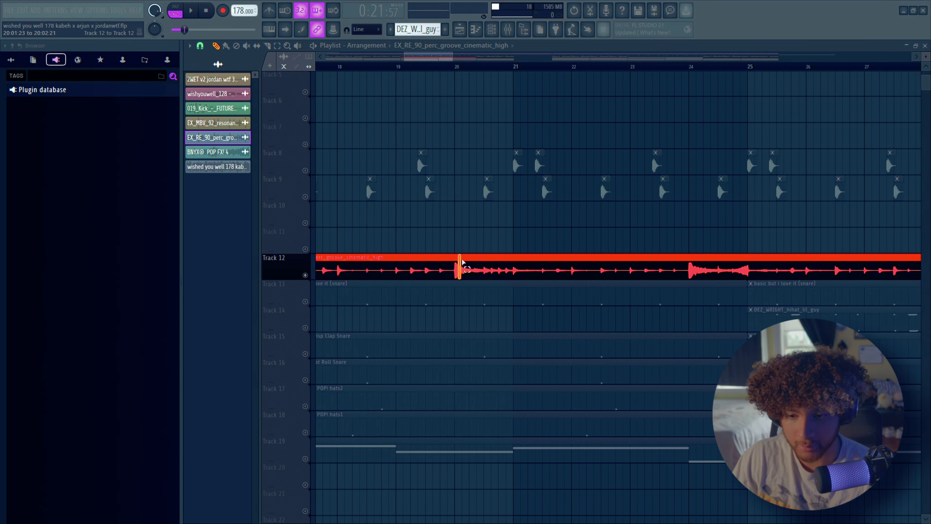
{"action": "scroll", "coordinate": [597, 264], "scroll_direction": "down", "scroll_amount": 4}
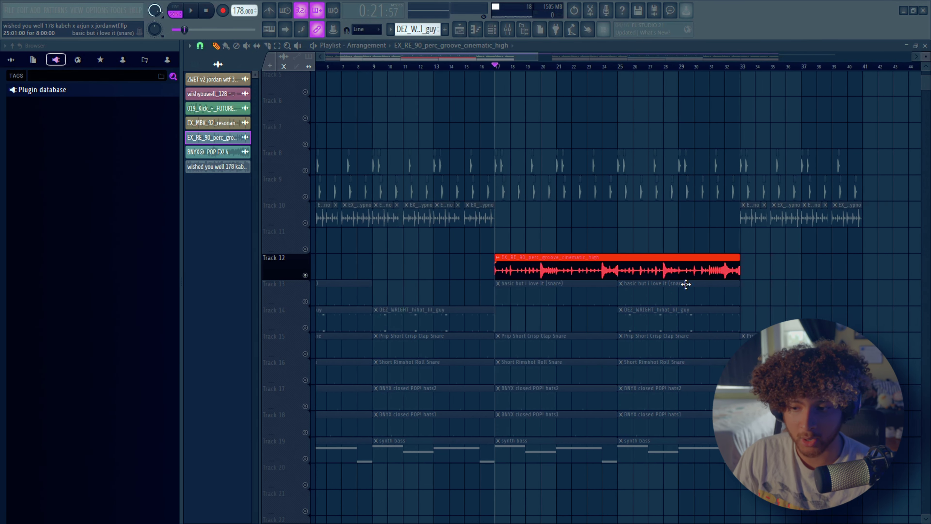
{"action": "scroll", "coordinate": [770, 260], "scroll_direction": "down", "scroll_amount": 2}
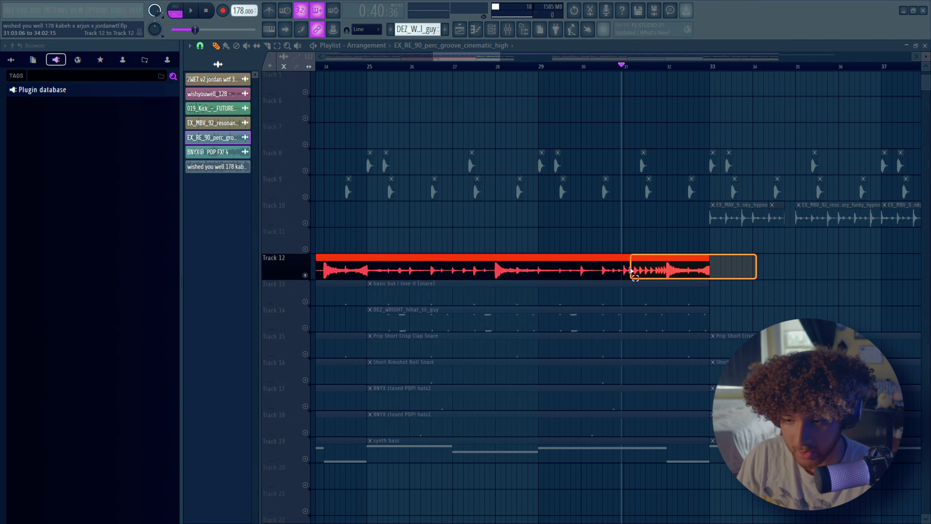
{"action": "left_click", "coordinate": [749, 273]}
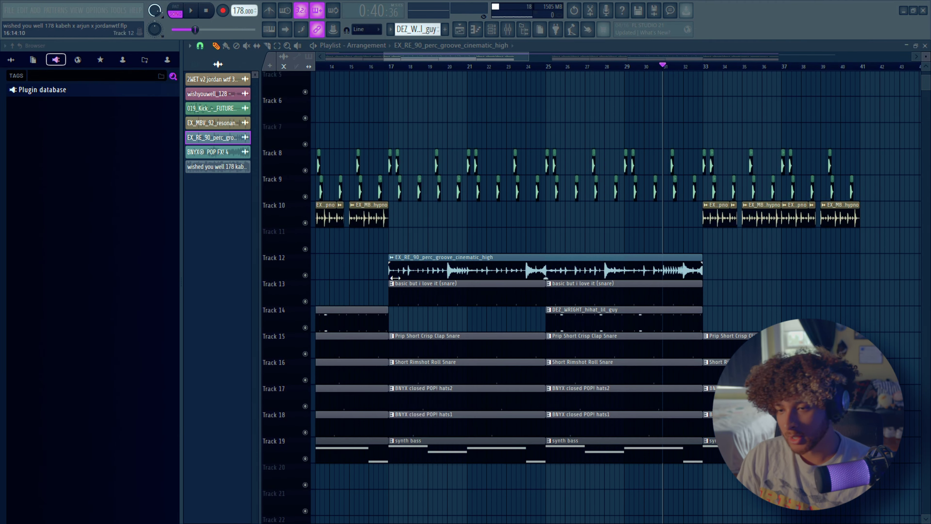
Review the layout of the whole arrangement across both drop sections and place the playhead at bar 9
{"action": "scroll", "coordinate": [358, 276], "scroll_direction": "down", "scroll_amount": 4}
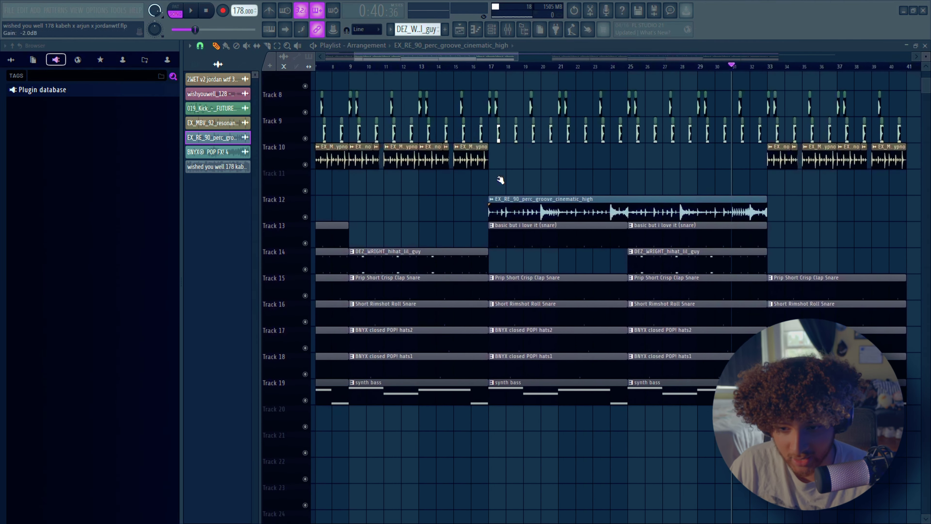
{"action": "left_click", "coordinate": [459, 30]}
{"action": "left_click", "coordinate": [459, 30]}
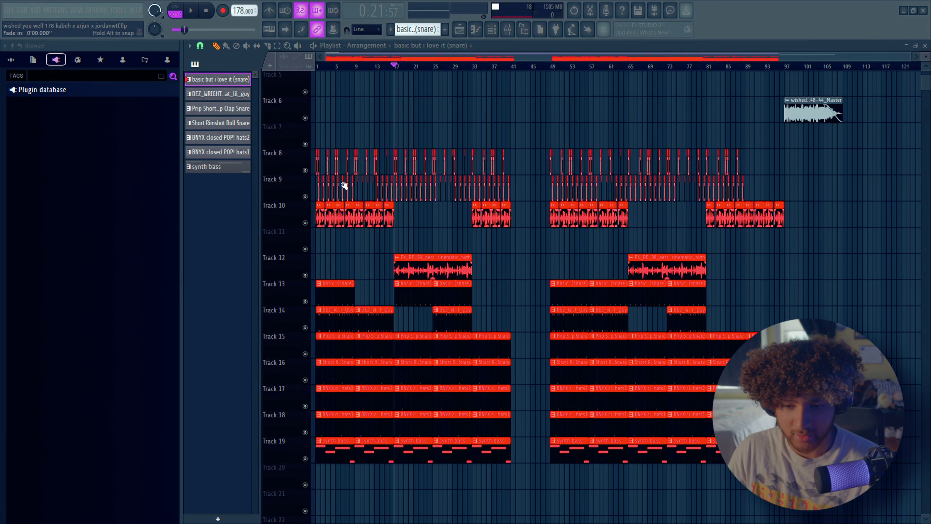
{"action": "scroll", "coordinate": [522, 255], "scroll_direction": "up", "scroll_amount": 3}
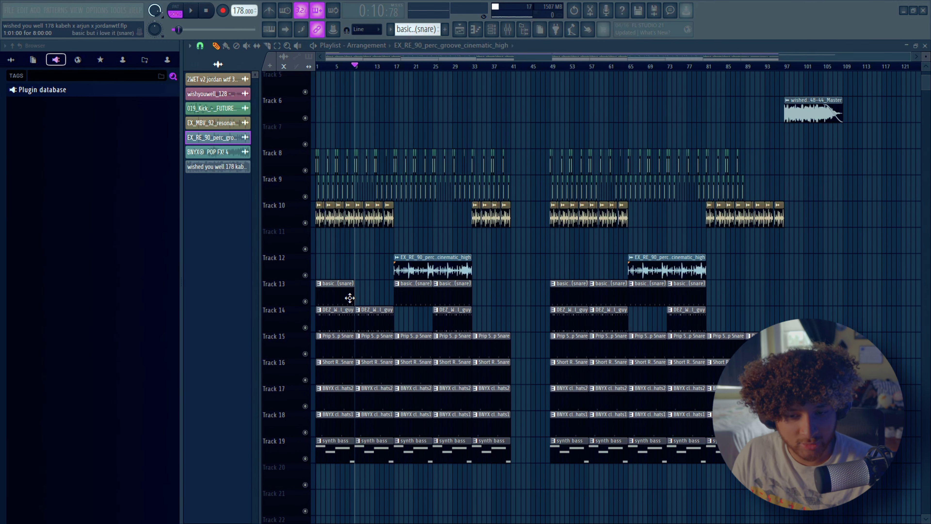
{"action": "scroll", "coordinate": [337, 303], "scroll_direction": "up", "scroll_amount": 5}
Mark the full drum section from bar 9 to 16, and select the hypno loop clips on Track 10 from bar 7 to 16
{"action": "key", "text": "ctrl+a"}
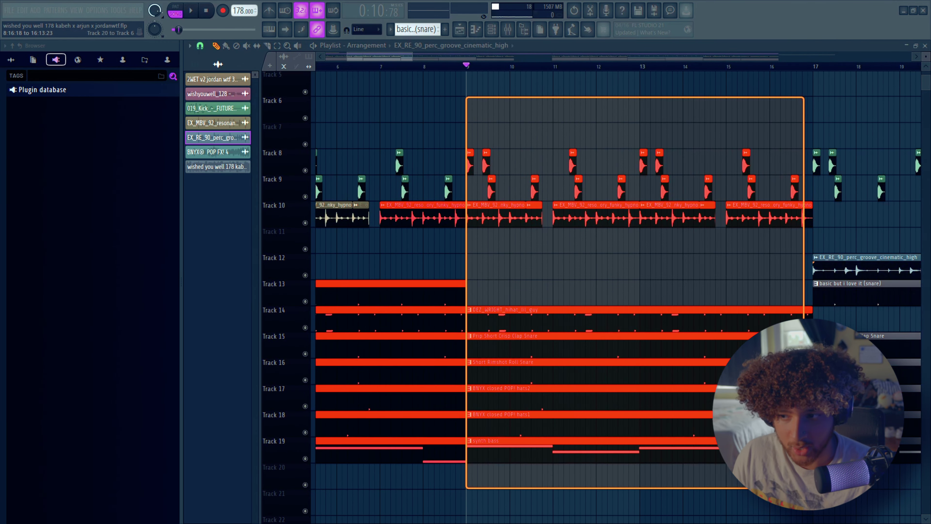
{"action": "left_click", "coordinate": [562, 247]}
{"action": "left_click_drag", "start_coordinate": [806, 220], "coordinate": [471, 220]}
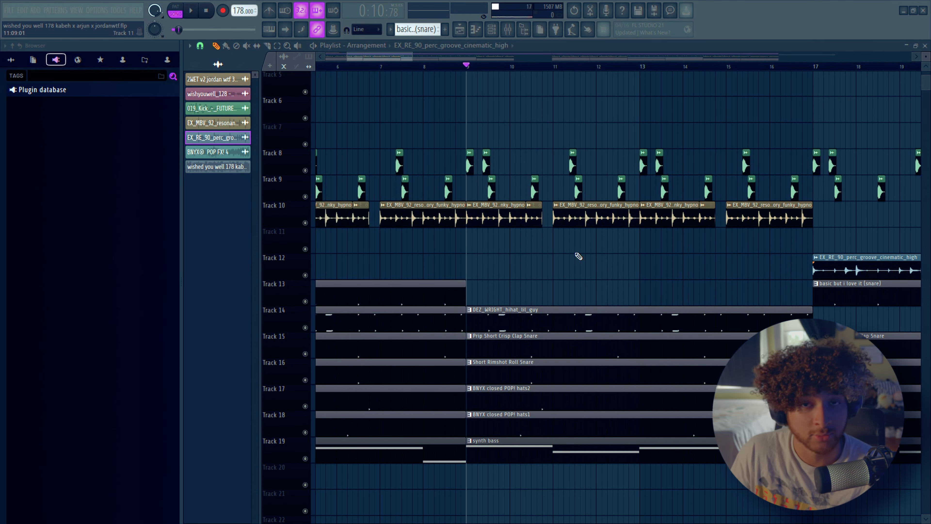
{"action": "scroll", "coordinate": [682, 257], "scroll_direction": "down", "scroll_amount": 4}
{"action": "left_click_drag", "start_coordinate": [773, 216], "coordinate": [471, 216]}
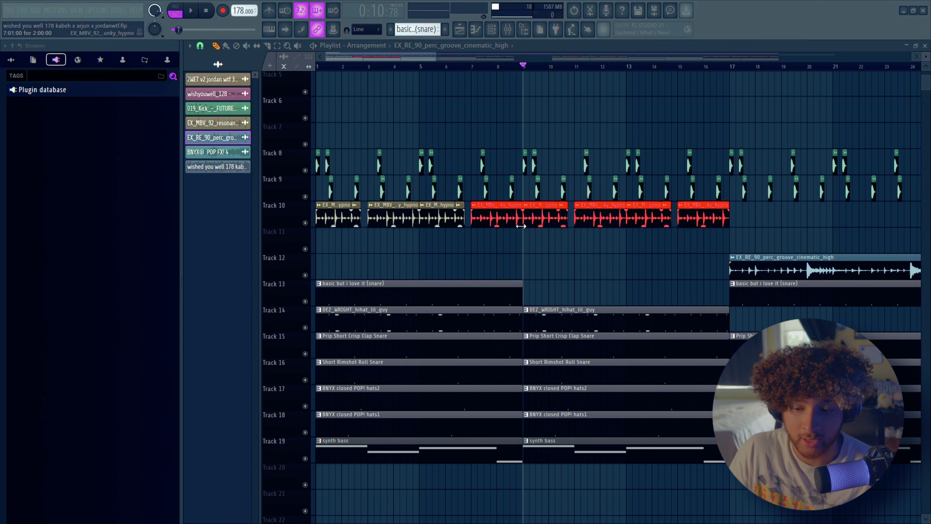
Open the DEZ_WRIGHT_hihat_lil_guy pattern in the piano roll to view its notes, and return to the arrangement
{"action": "scroll", "coordinate": [701, 289], "scroll_direction": "down", "scroll_amount": 3}
{"action": "scroll", "coordinate": [634, 233], "scroll_direction": "up", "scroll_amount": 4}
{"action": "double_click", "coordinate": [544, 220]}
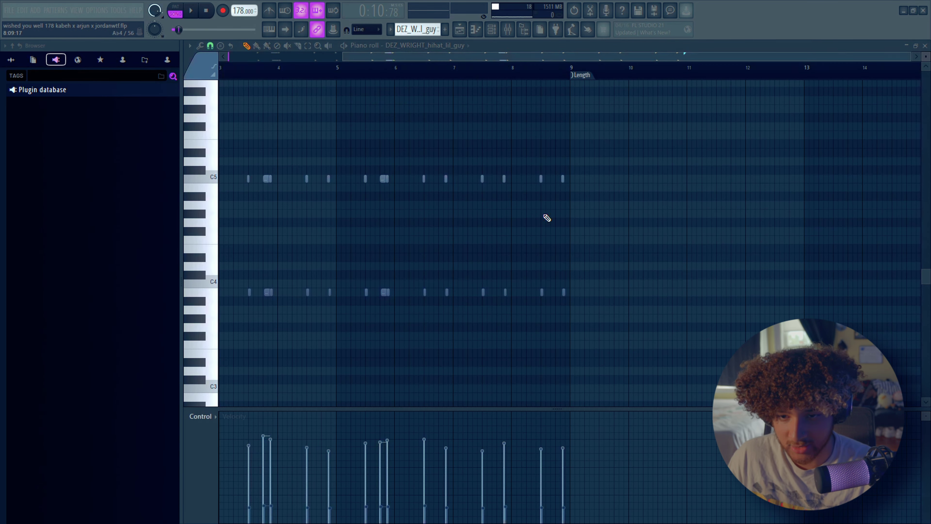
{"action": "key", "text": "F5"}
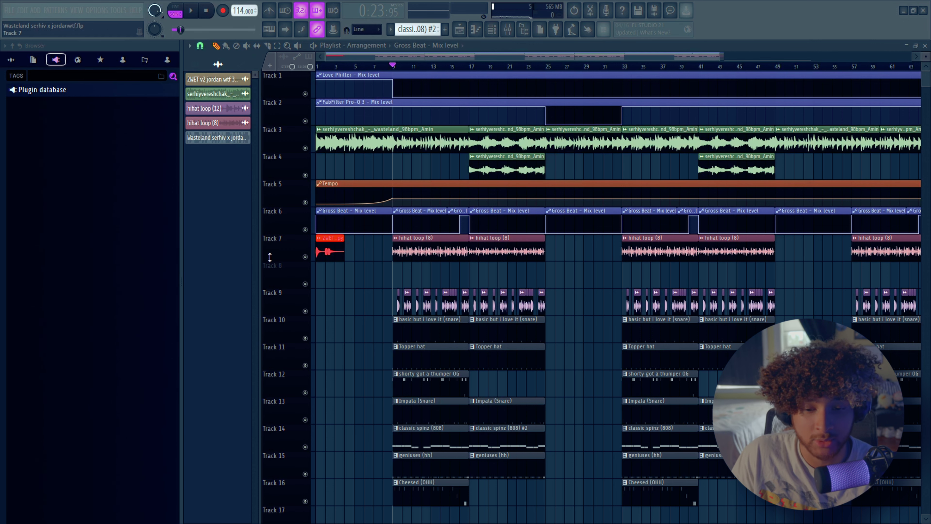
In the 114 BPM project, move the selected 2WET clip from Track 7 to Track 8 and unmute Tracks 12, 15 and 16 for playback
{"action": "left_click_drag", "start_coordinate": [331, 246], "coordinate": [331, 273]}
{"action": "key", "text": "space"}
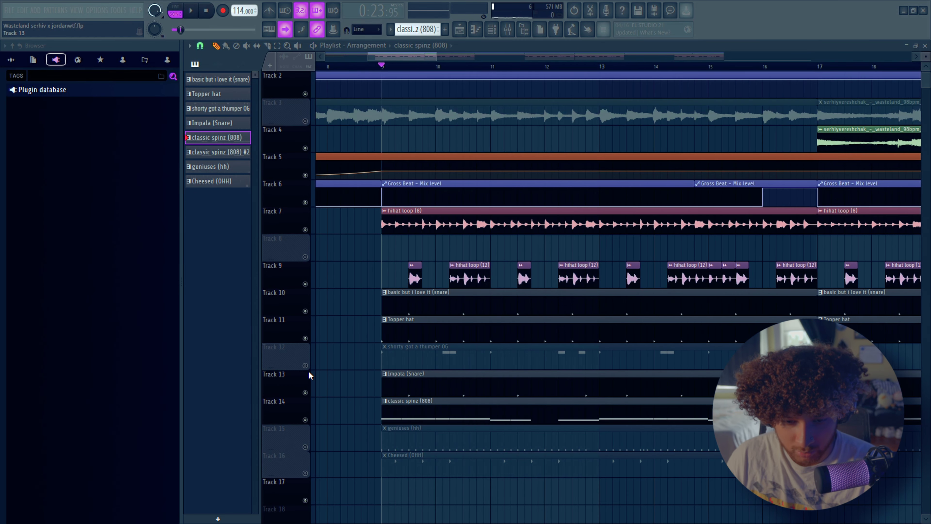
{"action": "left_click_drag", "start_coordinate": [305, 365], "coordinate": [305, 473]}
{"action": "key", "text": "space"}
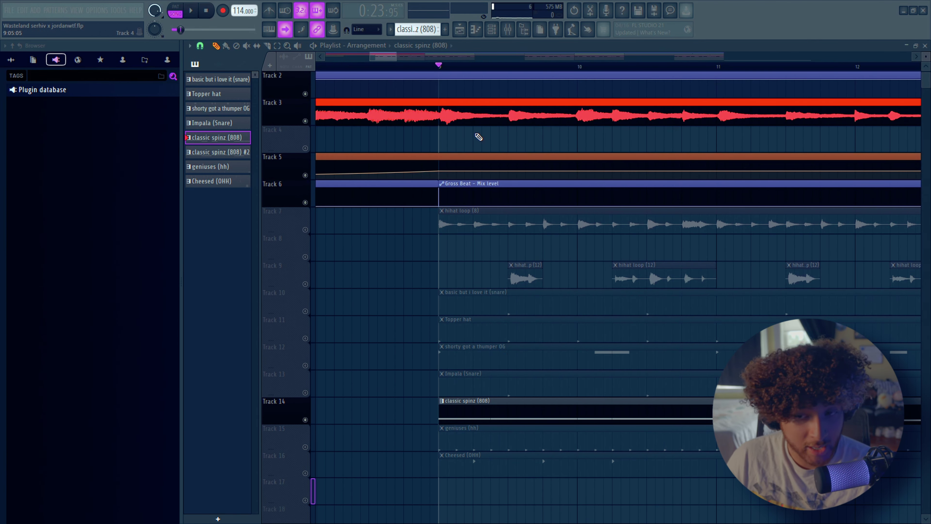
Play the classic spinz (808) on Track 14 together with the Track 3 melody from bar 9, and stop playback
{"action": "scroll", "coordinate": [460, 148], "scroll_direction": "right", "scroll_amount": 1}
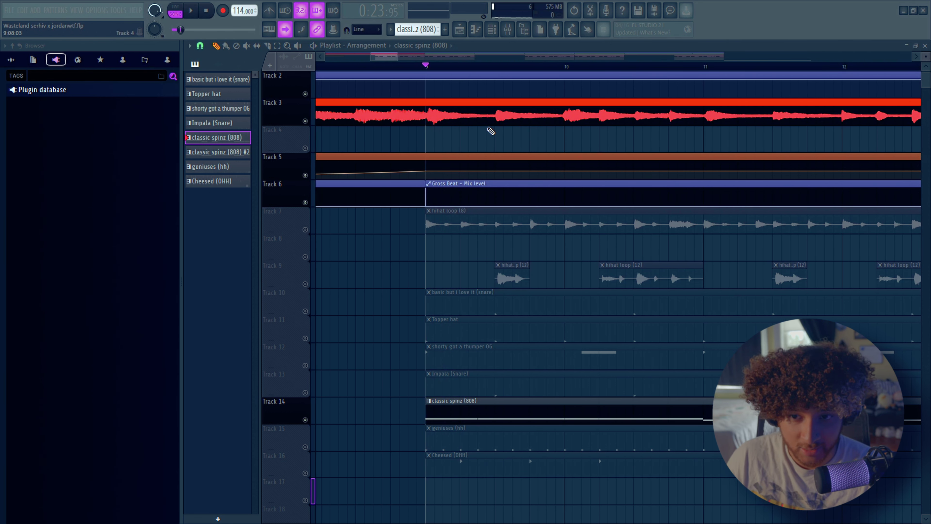
{"action": "left_click_drag", "start_coordinate": [744, 328], "coordinate": [682, 329]}
{"action": "key", "text": "space"}
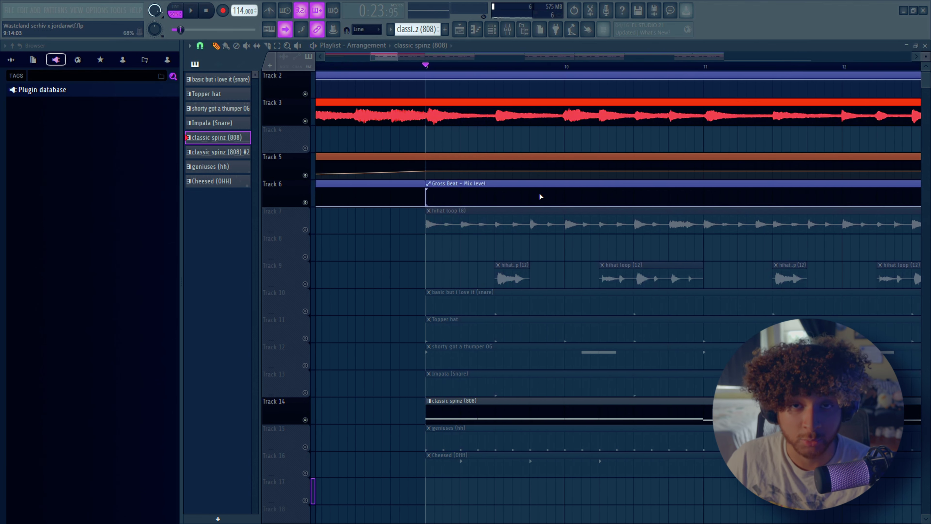
{"action": "key", "text": "space"}
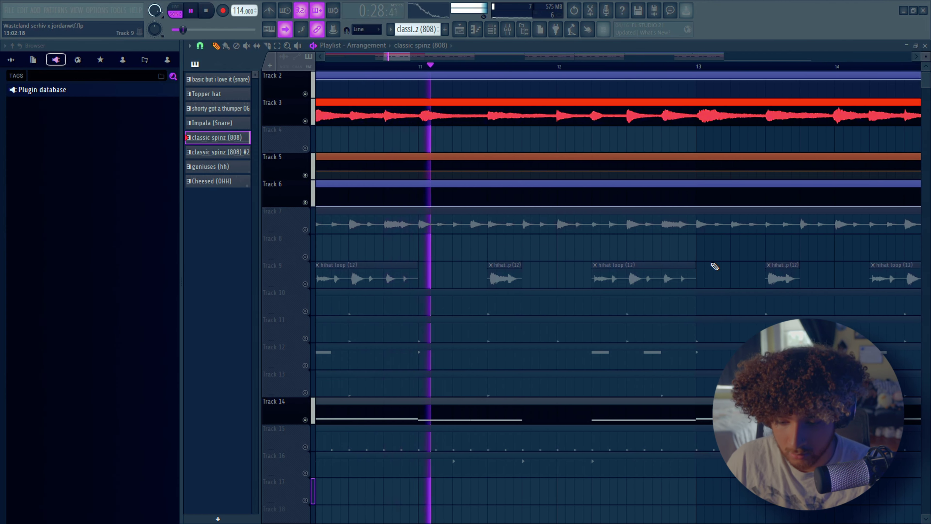
{"action": "key", "text": "space"}
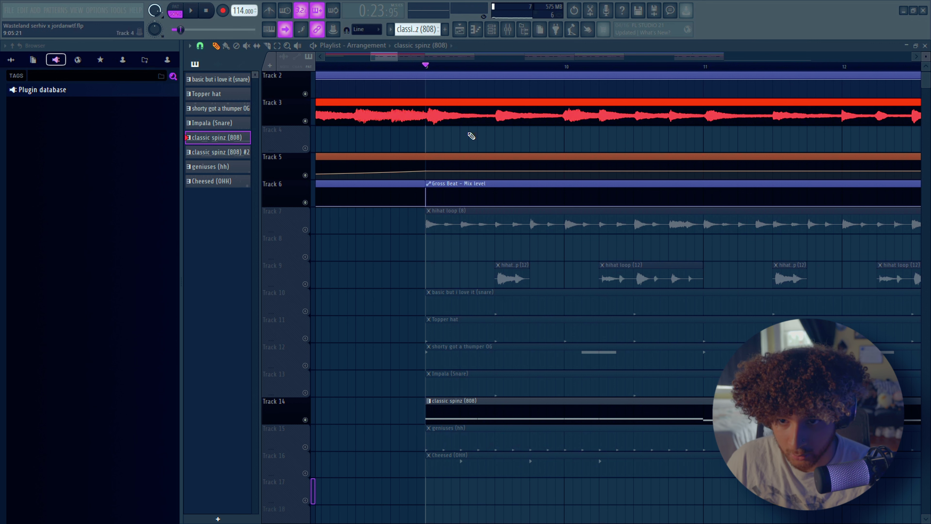
Select the classic spinz (808) clip on Track 14 and compare its notes with the melody waveform around bar 9
{"action": "scroll", "coordinate": [489, 407], "scroll_direction": "up", "scroll_amount": 2}
{"action": "left_click", "coordinate": [488, 407]}
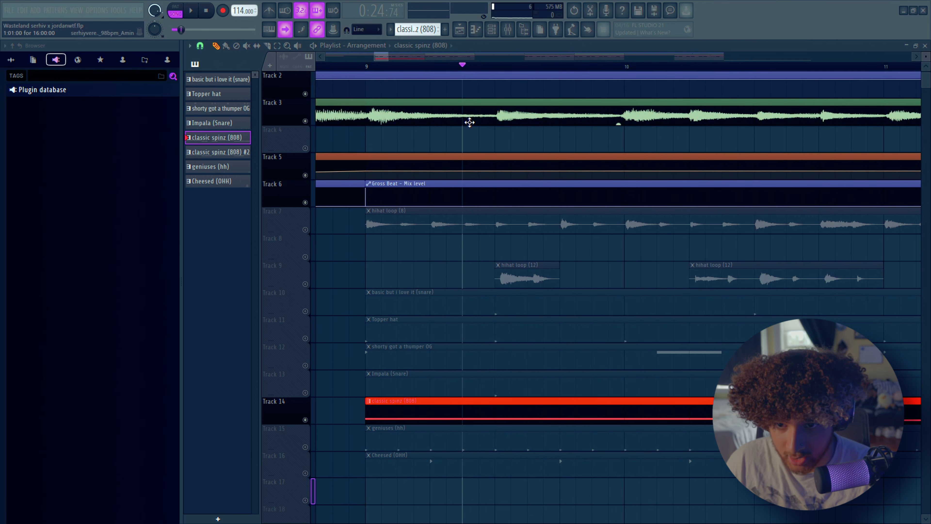
{"action": "scroll", "coordinate": [381, 66], "scroll_direction": "down", "scroll_amount": 2}
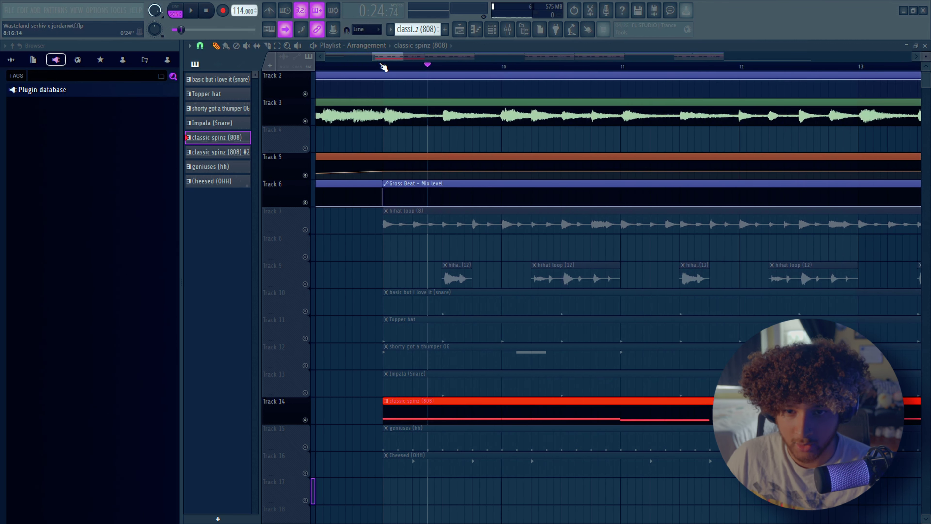
Select the Track 3 melody clip to compare it with the 808, clear the selection and unmute Track 12
{"action": "left_click", "coordinate": [435, 121]}
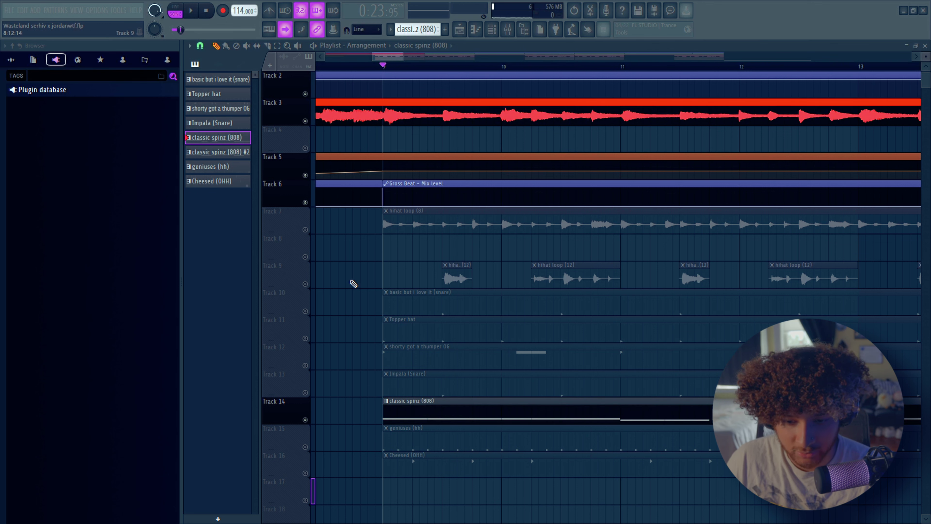
{"action": "left_click", "coordinate": [351, 283]}
{"action": "scroll", "coordinate": [364, 311], "scroll_direction": "down", "scroll_amount": 2}
{"action": "left_click", "coordinate": [306, 365]}
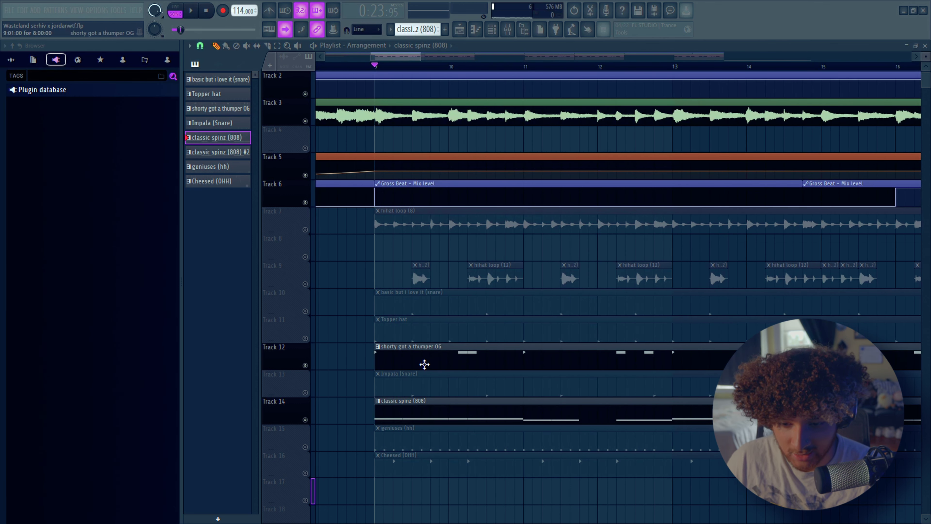
Open the shorty got a thumper OG pattern in the piano roll to view its notes, and return to the arrangement
{"action": "scroll", "coordinate": [436, 330], "scroll_direction": "down", "scroll_amount": 2}
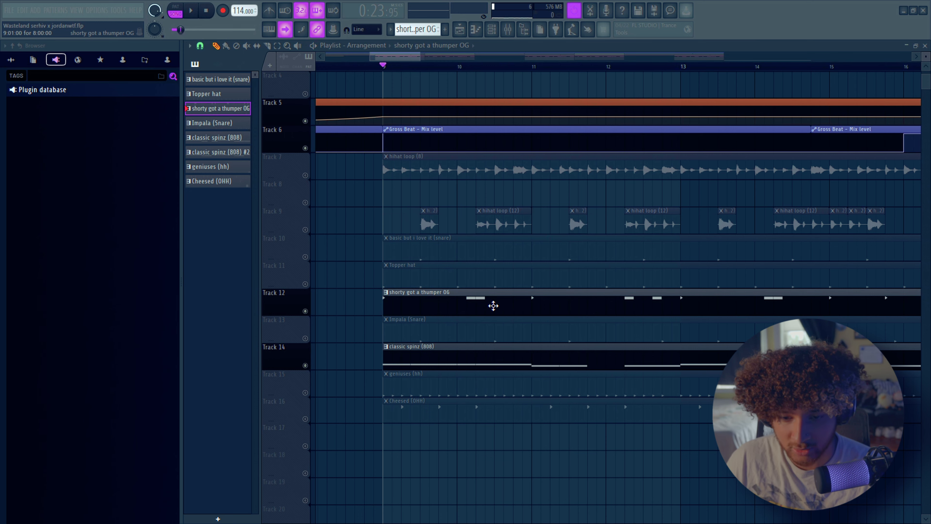
{"action": "double_click", "coordinate": [492, 304]}
{"action": "left_click_drag", "start_coordinate": [291, 315], "coordinate": [365, 346]}
{"action": "key", "text": "F5"}
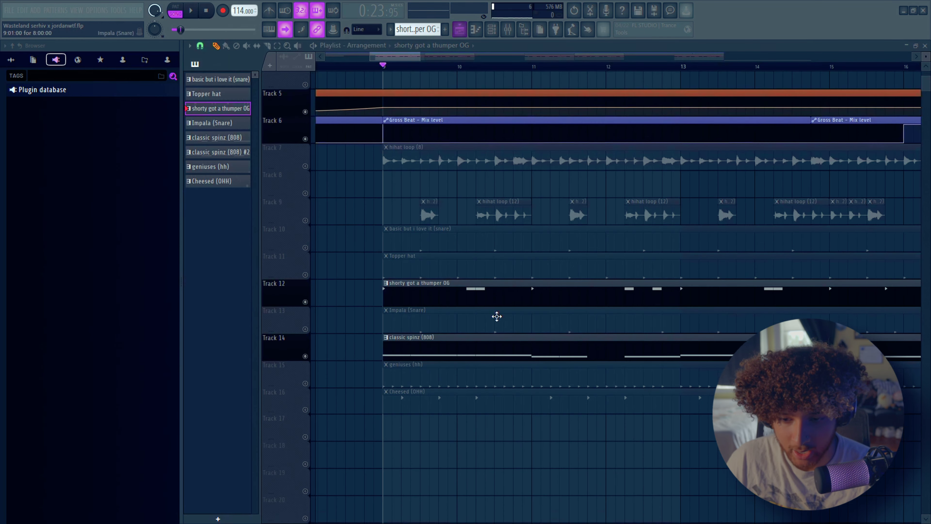
Unmute the Impala (Snare) on Track 13 and the basic but i love it (snare) on Track 10, and play them from bar 9
{"action": "left_click", "coordinate": [305, 284]}
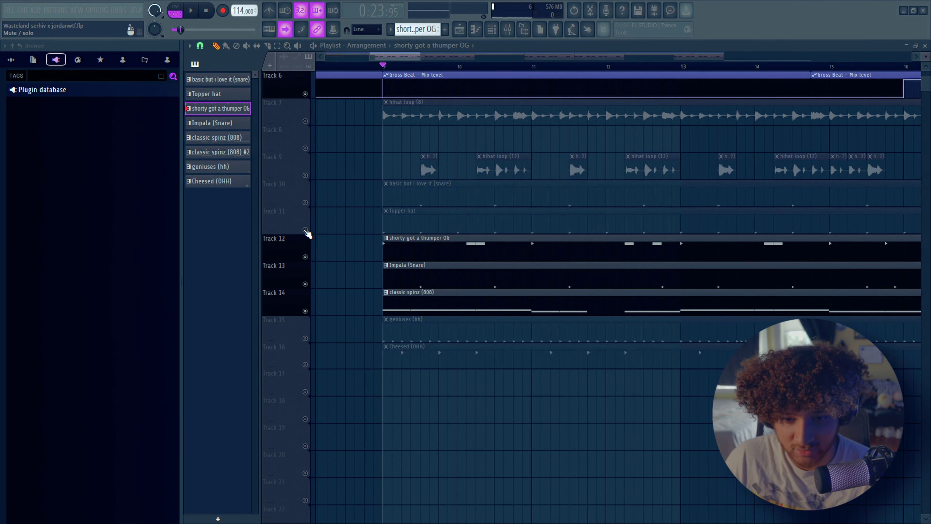
{"action": "left_click", "coordinate": [307, 205]}
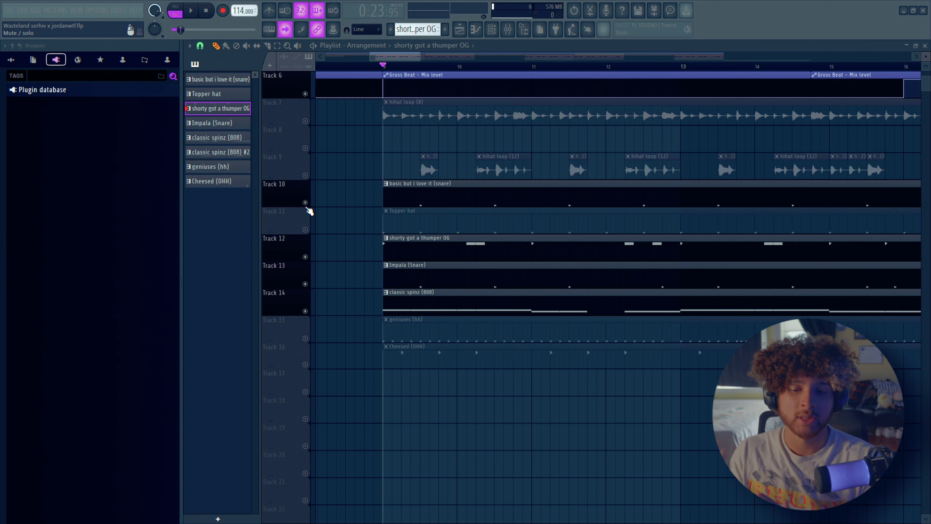
{"action": "scroll", "coordinate": [410, 258], "scroll_direction": "up", "scroll_amount": 2}
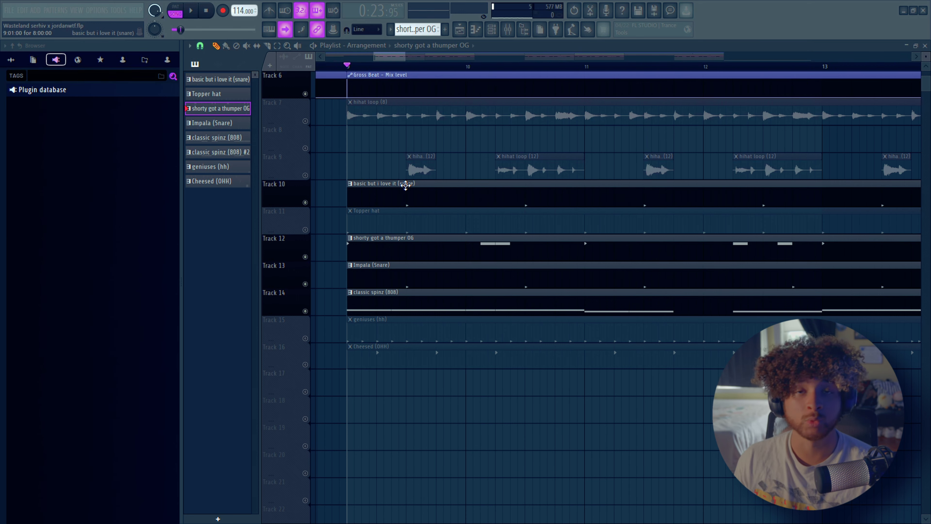
{"action": "key", "text": "space"}
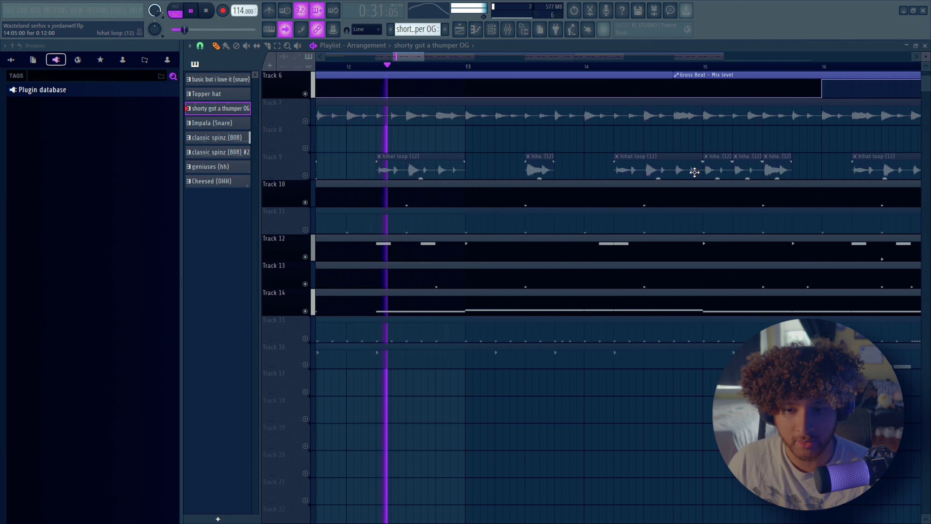
{"action": "key", "text": "space"}
Unmute Track 15 and open its geniuses (hh) pattern in the piano roll
{"action": "scroll", "coordinate": [682, 176], "scroll_direction": "down", "scroll_amount": 4}
{"action": "scroll", "coordinate": [744, 202], "scroll_direction": "up", "scroll_amount": 1}
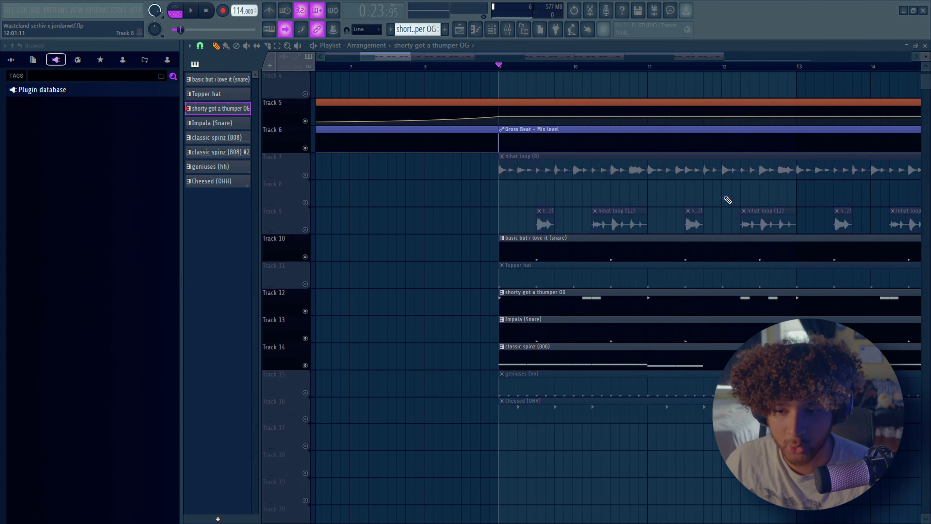
{"action": "scroll", "coordinate": [701, 206], "scroll_direction": "up", "scroll_amount": 3}
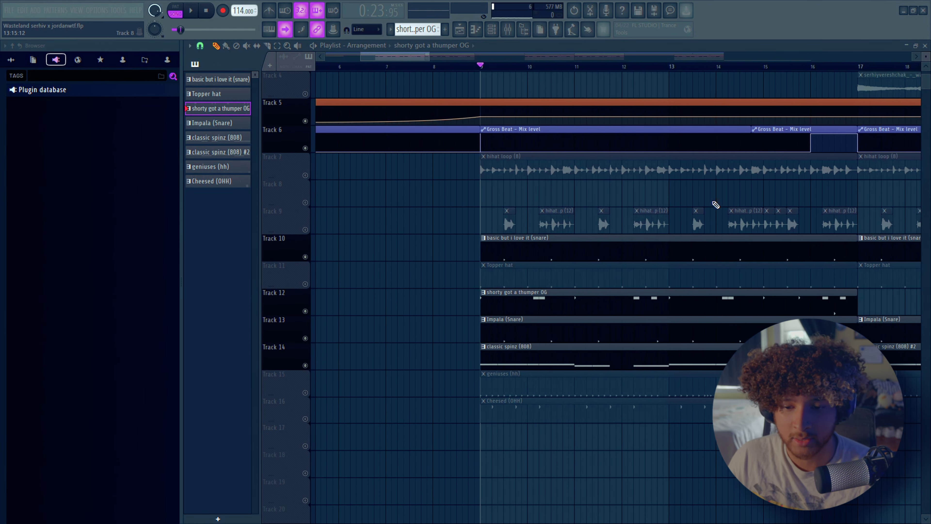
{"action": "left_click", "coordinate": [308, 393]}
{"action": "double_click", "coordinate": [469, 387]}
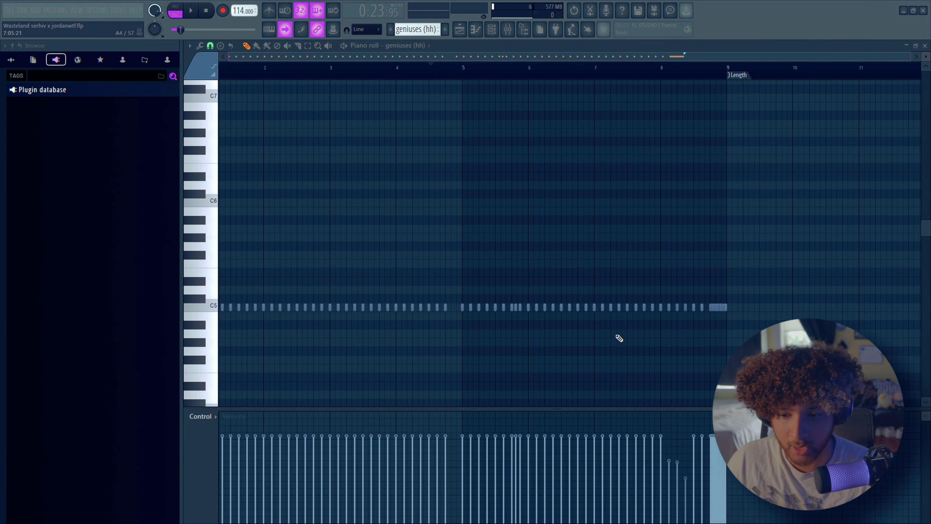
Examine the geniuses (hh) notes in bars 1 to 4, around bar 5 and in bar 8 with their velocities, and return to the arrangement
{"action": "left_click_drag", "start_coordinate": [443, 271], "coordinate": [145, 333]}
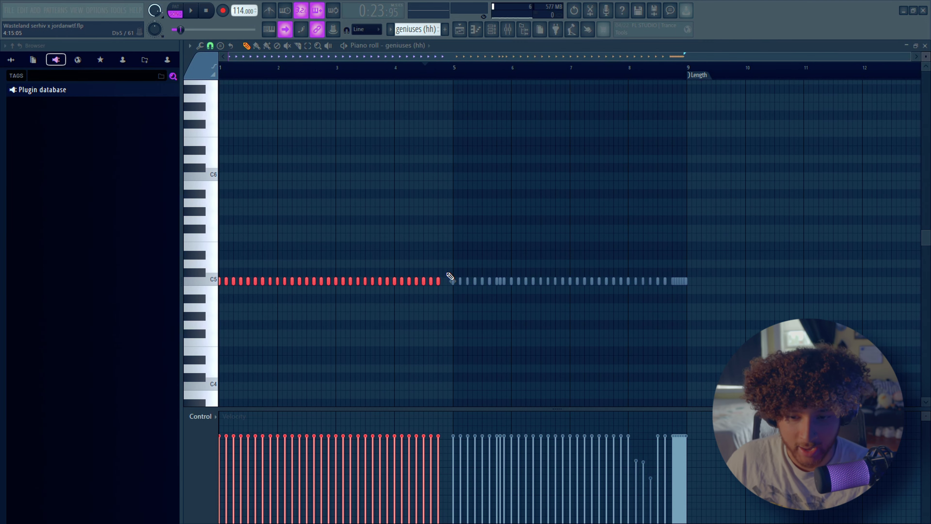
{"action": "left_click_drag", "start_coordinate": [446, 260], "coordinate": [481, 308]}
{"action": "scroll", "coordinate": [492, 329], "scroll_direction": "up", "scroll_amount": 3}
{"action": "left_click", "coordinate": [484, 280]}
{"action": "scroll", "coordinate": [353, 374], "scroll_direction": "down", "scroll_amount": 3}
{"action": "left_click_drag", "start_coordinate": [694, 268], "coordinate": [579, 296]}
{"action": "scroll", "coordinate": [667, 314], "scroll_direction": "down", "scroll_amount": 3}
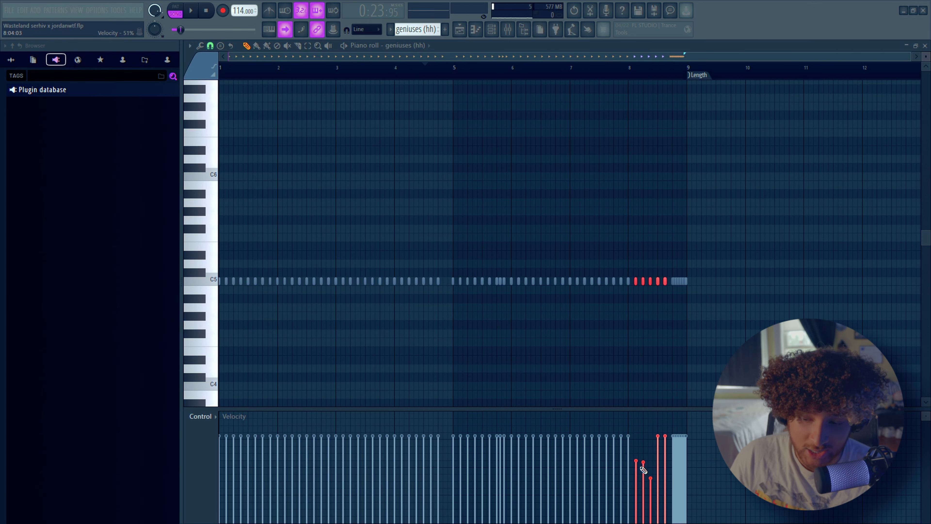
{"action": "left_click", "coordinate": [459, 29]}
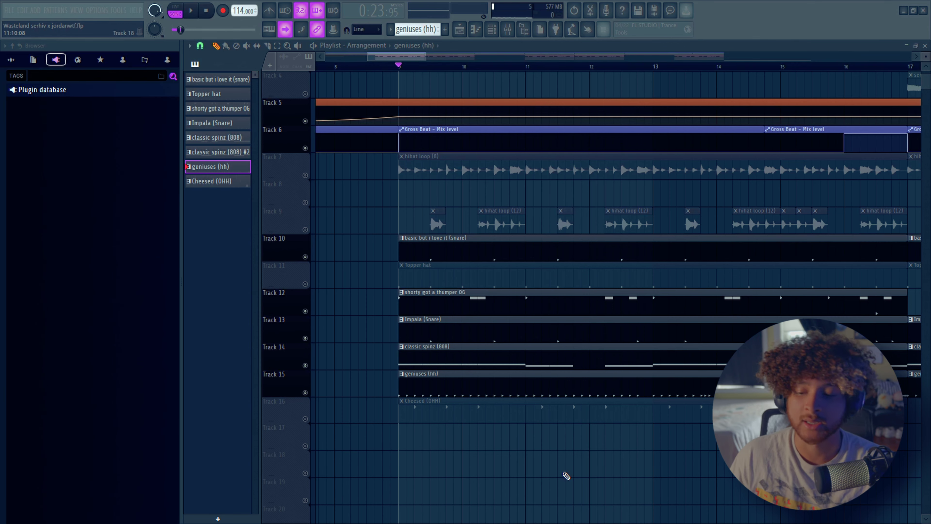
Play the drums with the geniuses (hh) pattern from bar 9, and examine the Topper hat notes in the piano roll
{"action": "scroll", "coordinate": [424, 438], "scroll_direction": "down", "scroll_amount": 3}
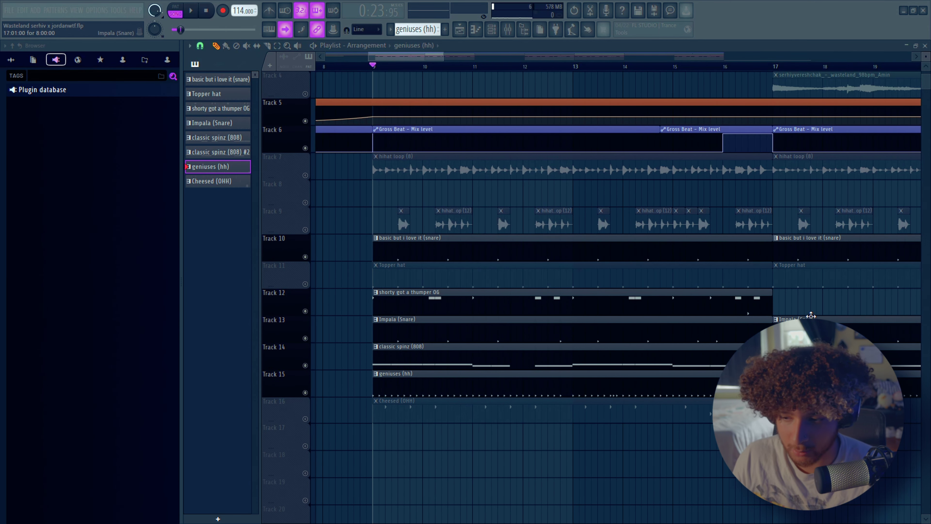
{"action": "key", "text": "space"}
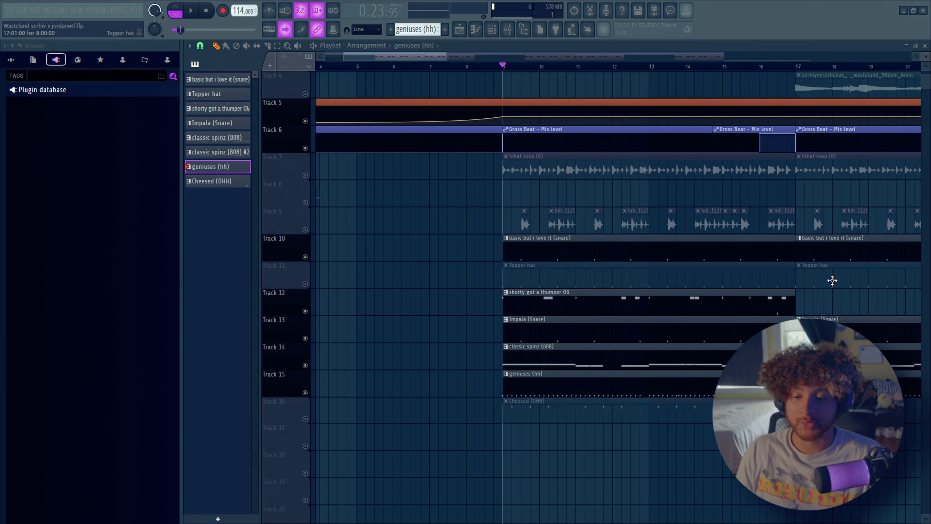
{"action": "double_click", "coordinate": [531, 275]}
{"action": "left_click_drag", "start_coordinate": [358, 260], "coordinate": [219, 310]}
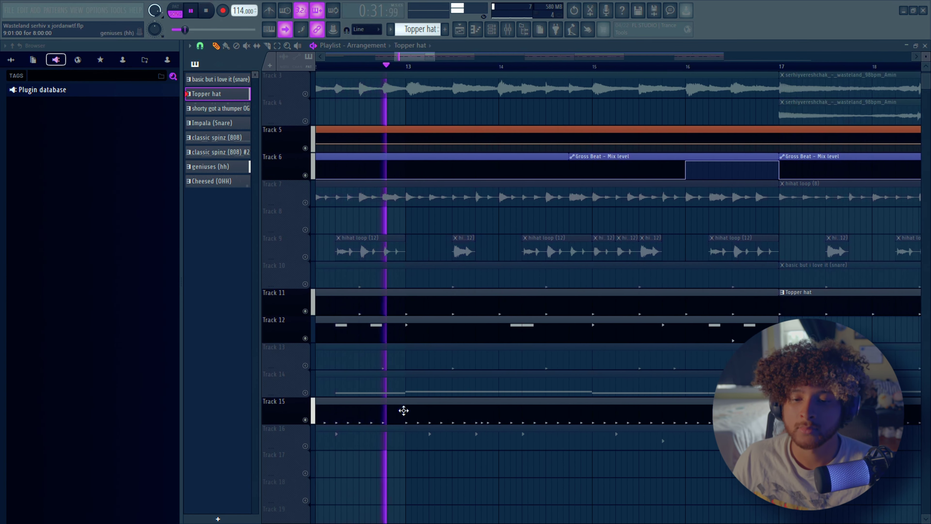
Unmute the Track 10 snare and the Track 14 808 during playback, and stop playback
{"action": "left_click", "coordinate": [311, 286]}
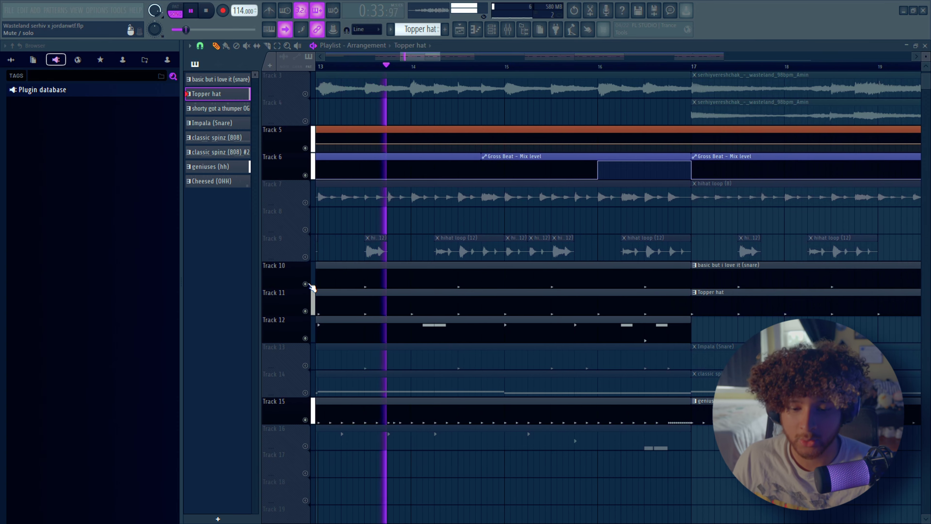
{"action": "left_click", "coordinate": [311, 394]}
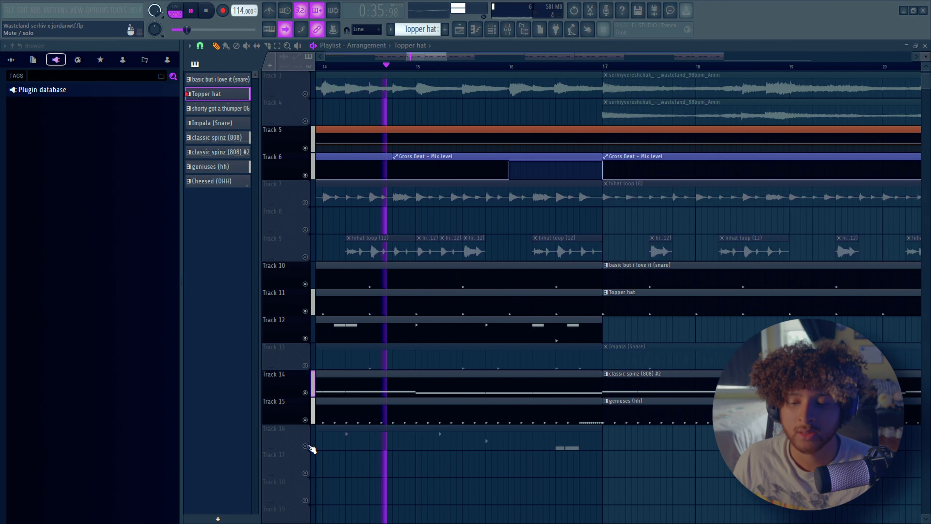
{"action": "key", "text": "space"}
Unmute the hihat loop (8) on Track 7 and play it with the drums and 808 from bar 9
{"action": "scroll", "coordinate": [496, 102], "scroll_direction": "down", "scroll_amount": 3}
{"action": "left_click", "coordinate": [504, 67]}
{"action": "left_click", "coordinate": [305, 203]}
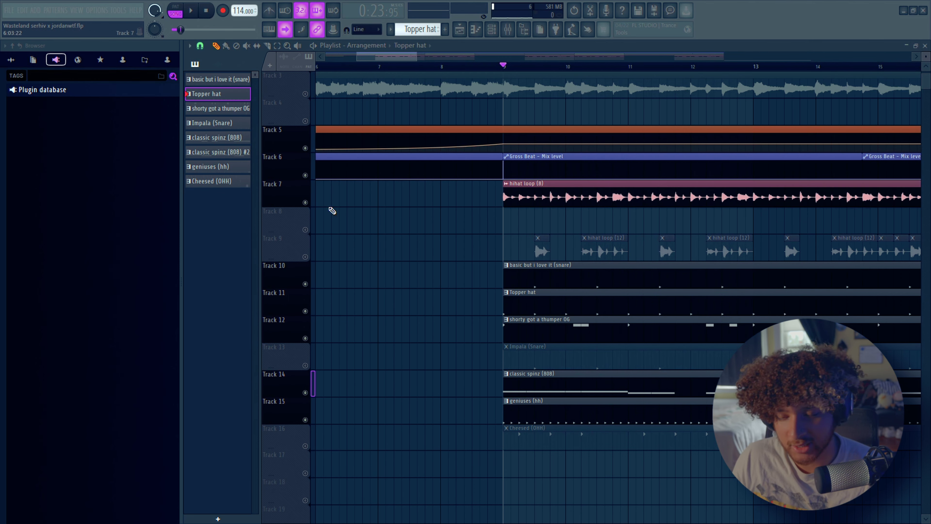
{"action": "scroll", "coordinate": [332, 212], "scroll_direction": "up", "scroll_amount": 2}
{"action": "scroll", "coordinate": [572, 272], "scroll_direction": "up", "scroll_amount": 2}
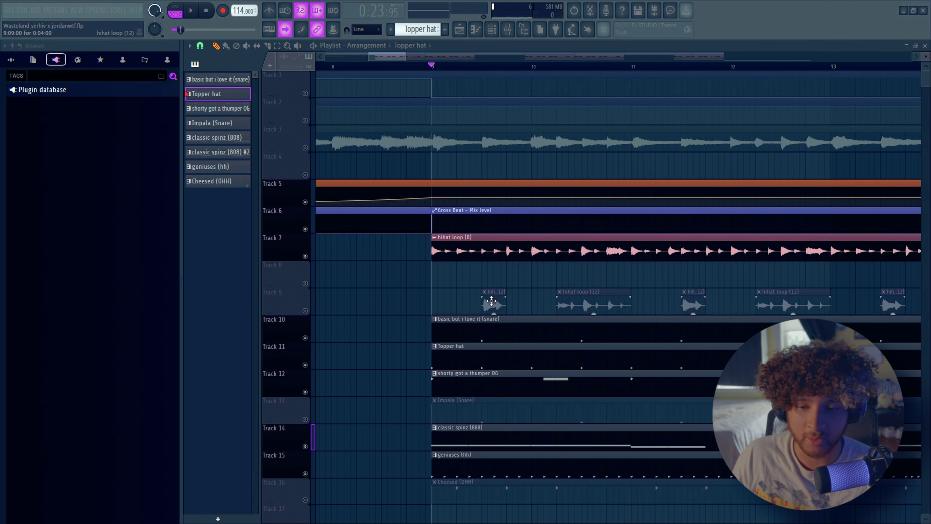
{"action": "key", "text": "space"}
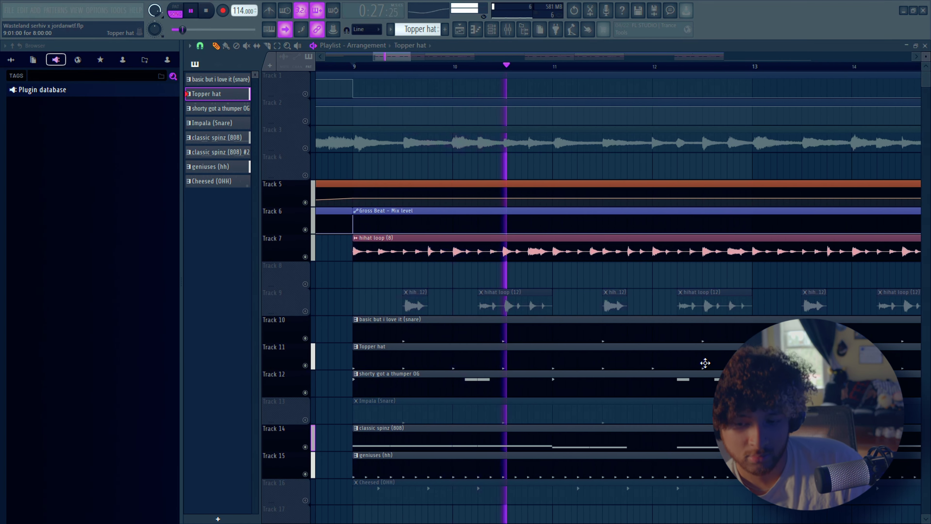
{"action": "key", "text": "space"}
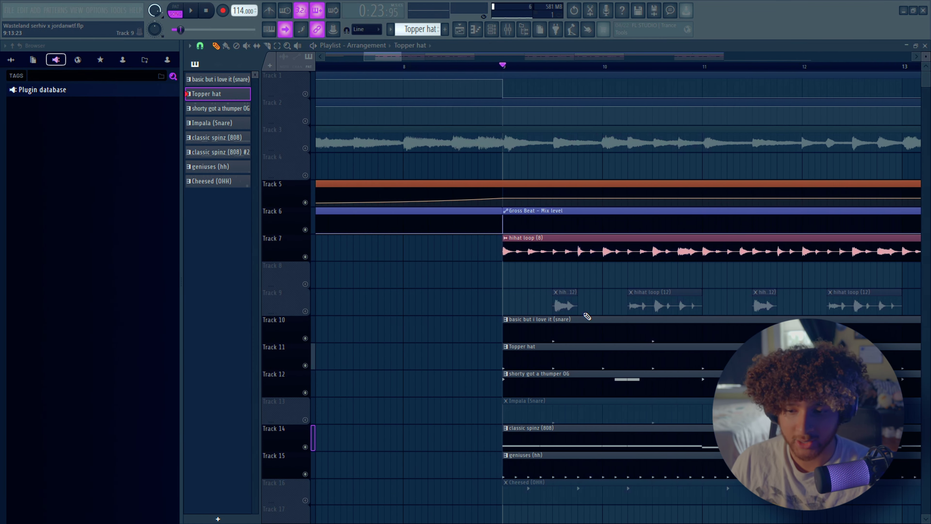
Unmute Track 9, select its hihat loop (12) clips and play them together with the beat from bar 9
{"action": "scroll", "coordinate": [405, 320], "scroll_direction": "down", "scroll_amount": 3}
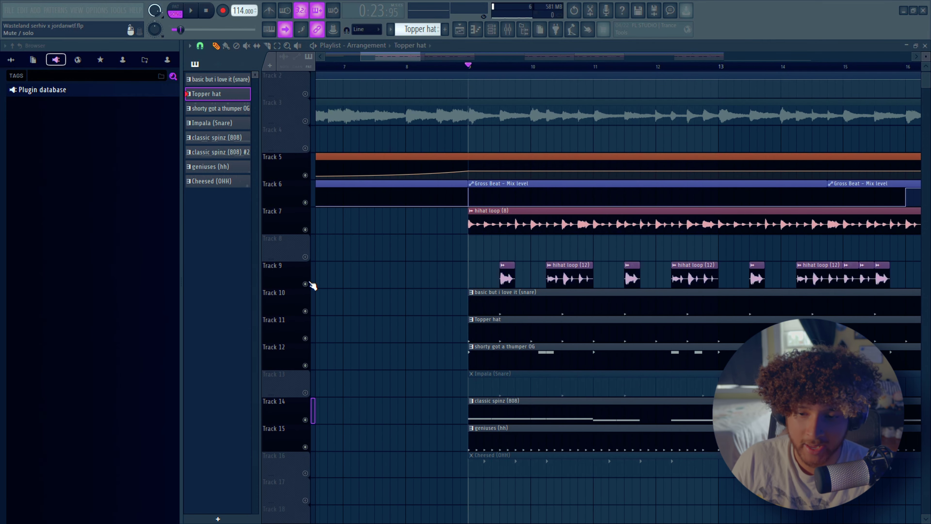
{"action": "scroll", "coordinate": [396, 279], "scroll_direction": "down", "scroll_amount": 2}
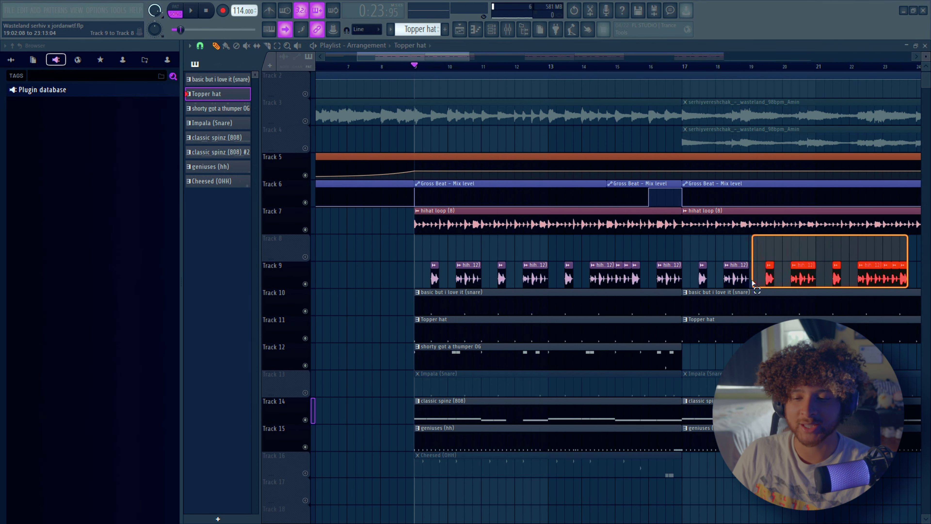
{"action": "key", "text": "space"}
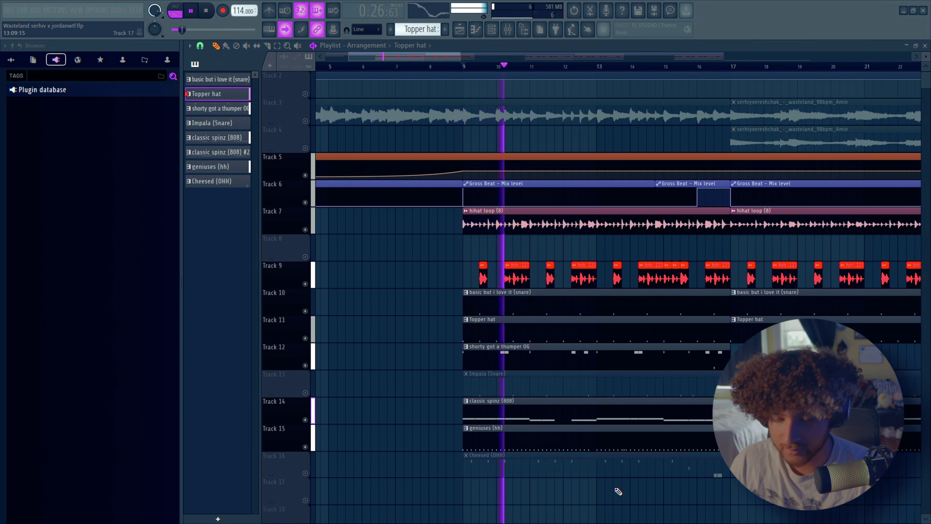
{"action": "scroll", "coordinate": [616, 491], "scroll_direction": "up", "scroll_amount": 2}
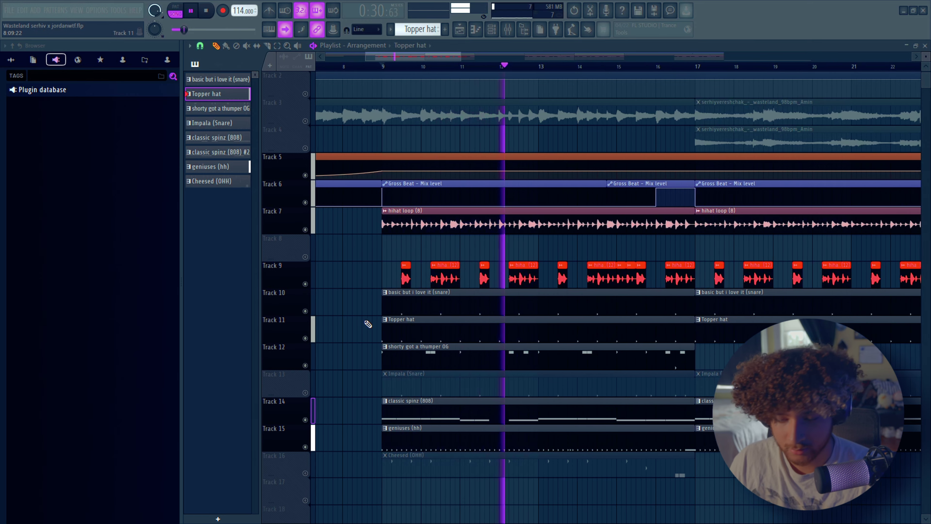
{"action": "key", "text": "space"}
Select the hihat loop (12), hihat loop (8) and geniuses (hh) clips to compare how the hi-hats are layered
{"action": "left_click", "coordinate": [537, 276]}
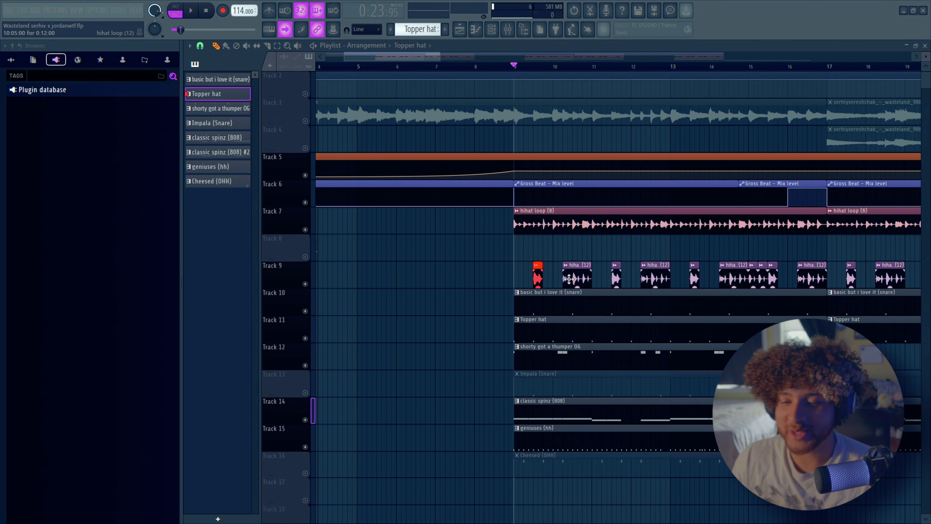
{"action": "left_click_drag", "start_coordinate": [532, 235], "coordinate": [688, 310]}
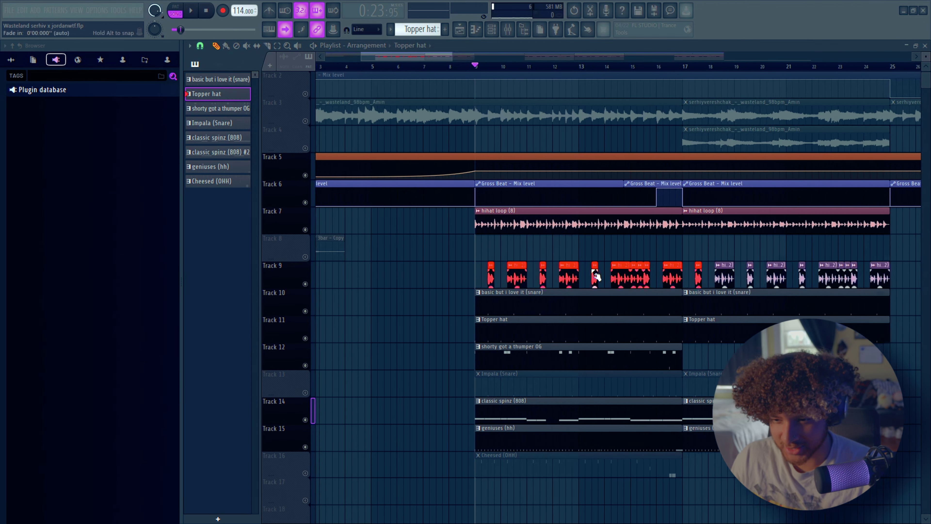
{"action": "scroll", "coordinate": [681, 252], "scroll_direction": "up", "scroll_amount": 2}
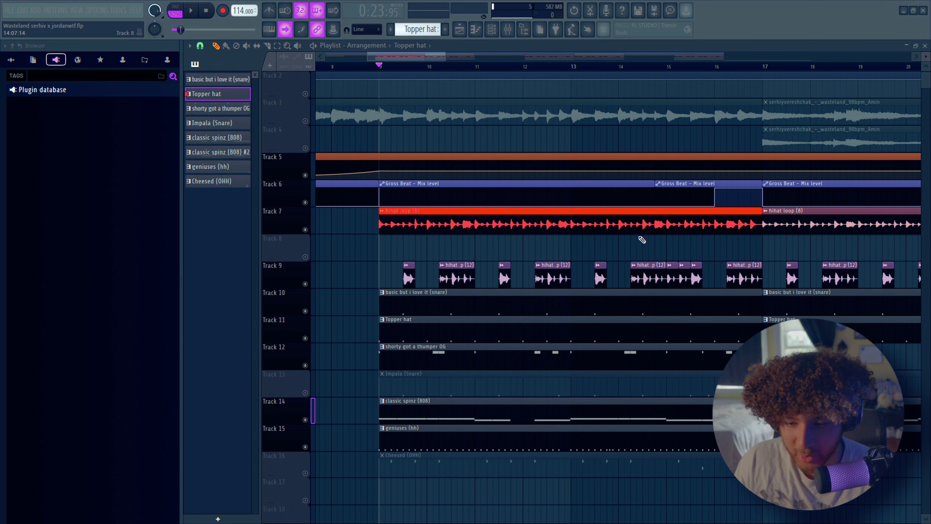
{"action": "left_click", "coordinate": [462, 426]}
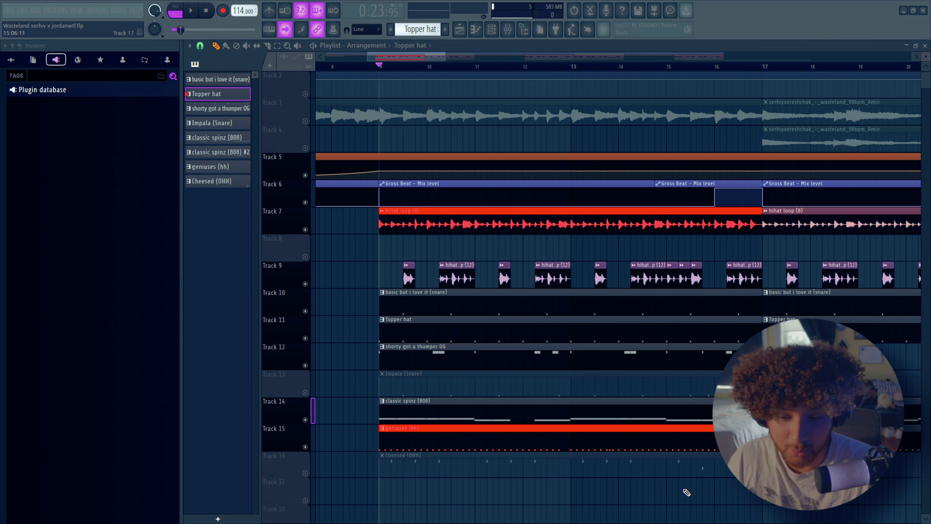
{"action": "scroll", "coordinate": [482, 241], "scroll_direction": "left", "scroll_amount": 3}
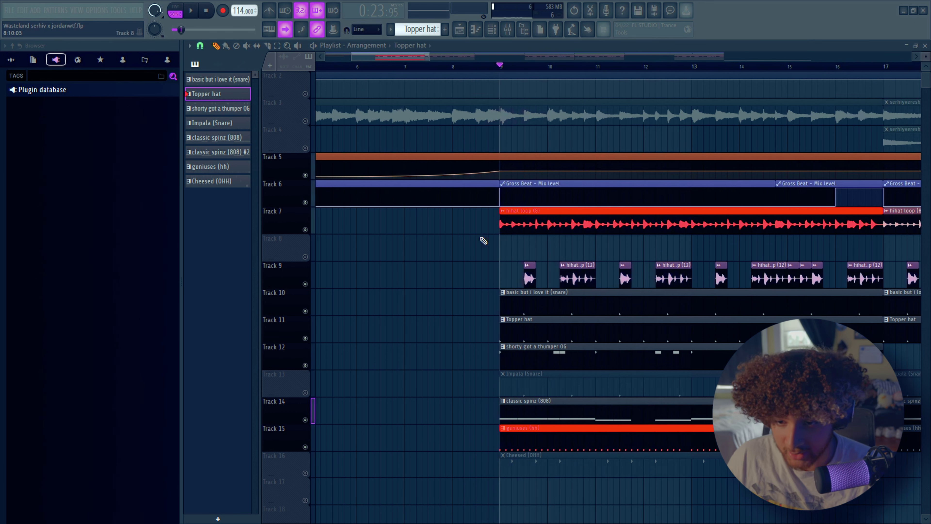
{"action": "scroll", "coordinate": [475, 264], "scroll_direction": "down", "scroll_amount": 2}
{"action": "left_click_drag", "start_coordinate": [473, 261], "coordinate": [758, 271]}
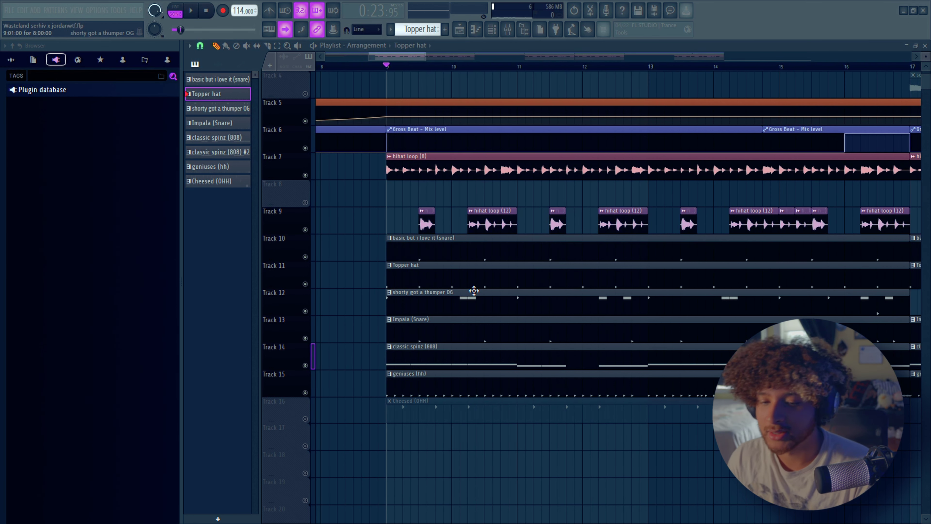
Open the Cheesed (OHH) pattern from Track 16 in the piano roll, view its notes and play it back
{"action": "double_click", "coordinate": [495, 434]}
{"action": "key", "text": "ctrl+a"}
{"action": "key", "text": "ctrl+d"}
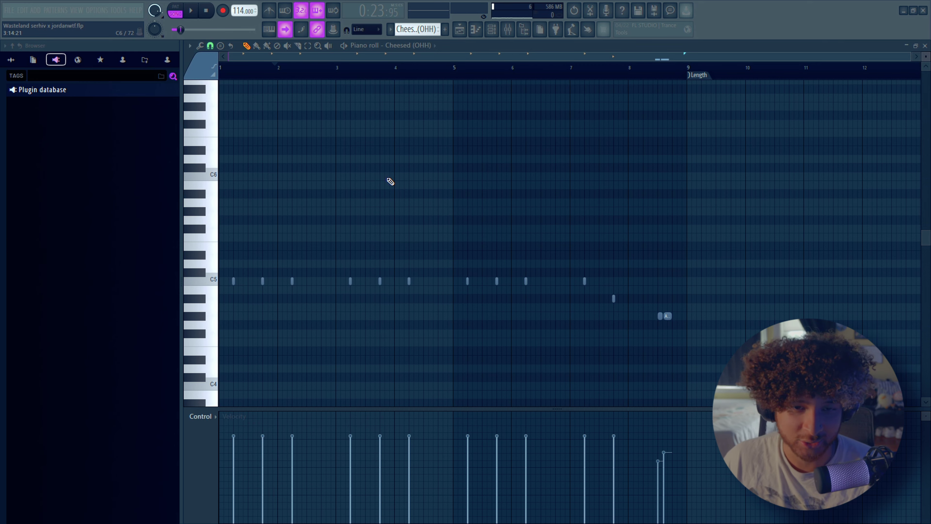
{"action": "key", "text": "space"}
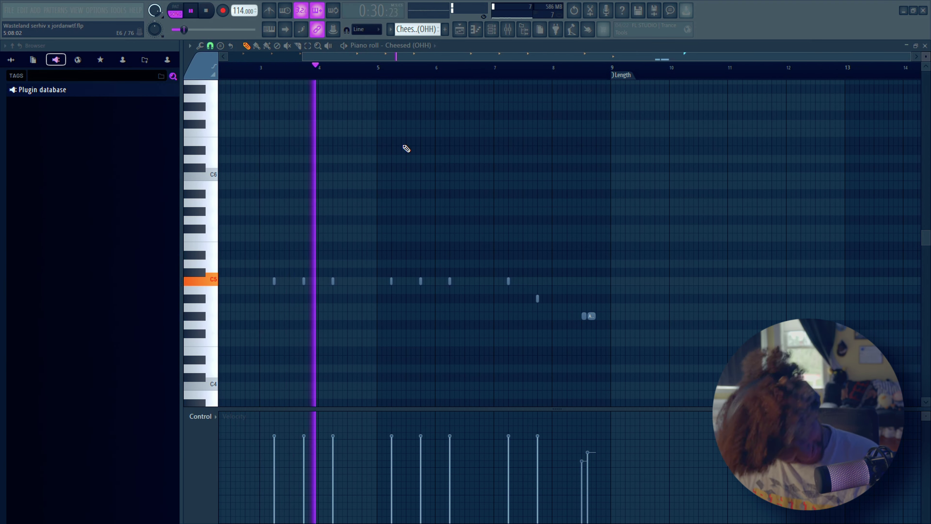
Stop the Cheesed (OHH) playback and return to the playlist to view the whole arrangement
{"action": "key", "text": "space"}
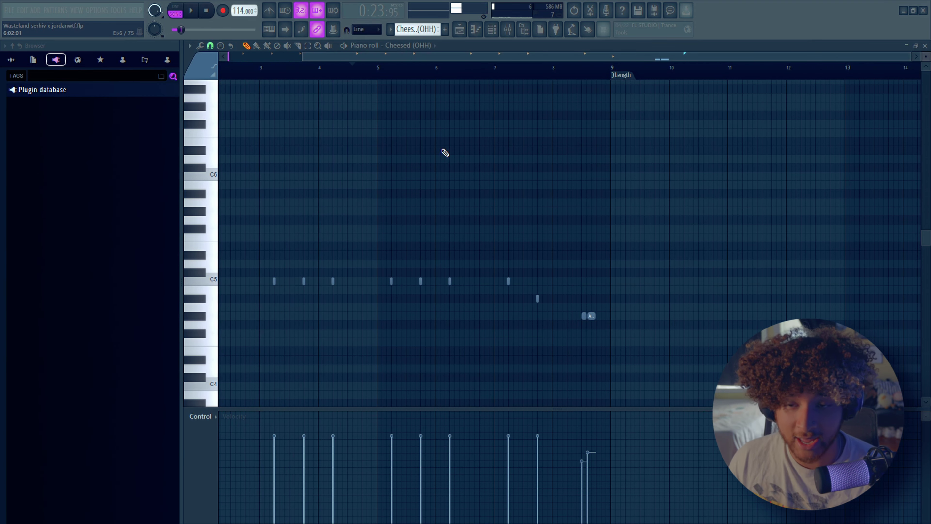
{"action": "left_click", "coordinate": [460, 32]}
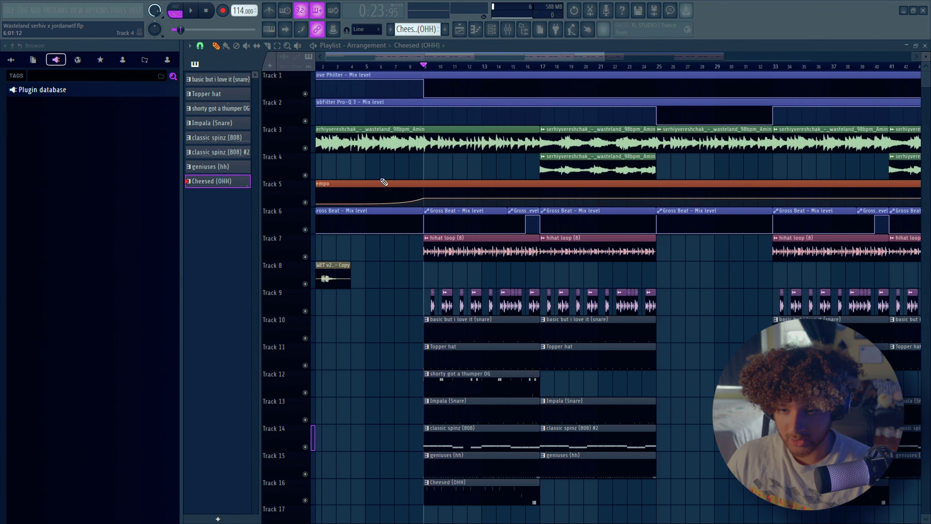
{"action": "scroll", "coordinate": [385, 182], "scroll_direction": "down", "scroll_amount": 3}
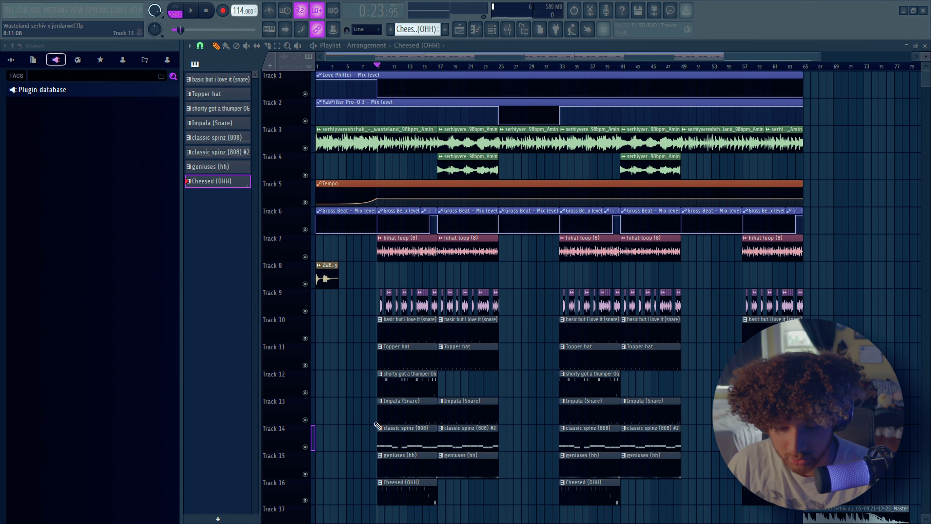
Check the classic spinz (808) pattern from Track 14 in the piano roll, and examine the playlist clips around bar 9
{"action": "double_click", "coordinate": [407, 431]}
{"action": "key", "text": "ctrl+a"}
{"action": "key", "text": "ctrl+d"}
{"action": "key", "text": "F5"}
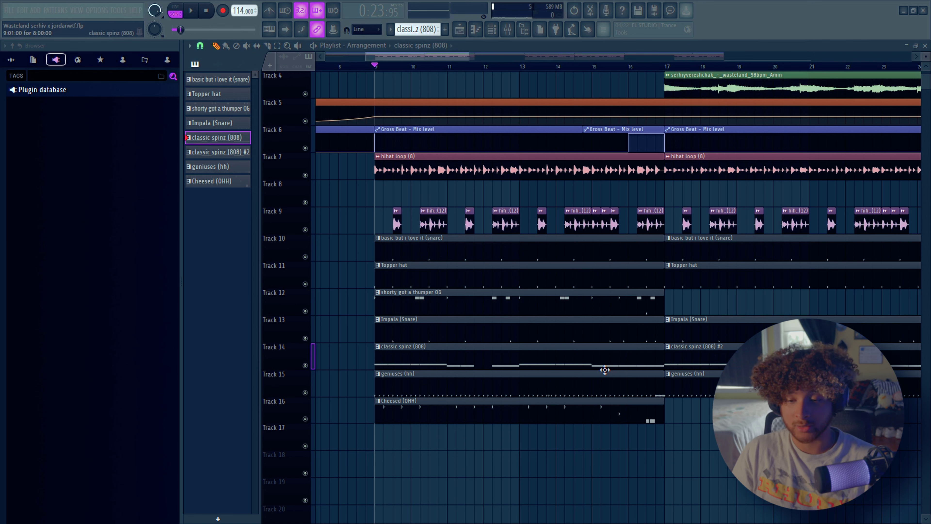
{"action": "scroll", "coordinate": [363, 147], "scroll_direction": "up", "scroll_amount": 10}
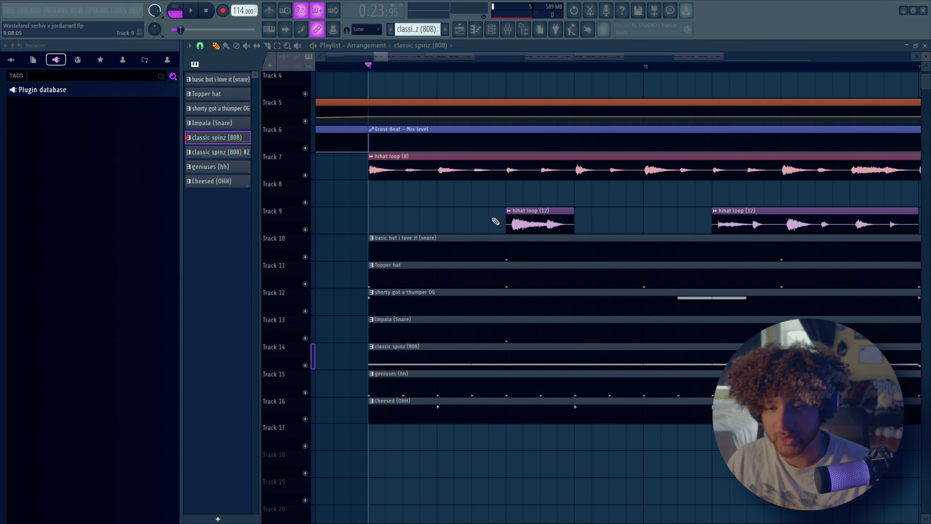
{"action": "scroll", "coordinate": [441, 219], "scroll_direction": "down", "scroll_amount": 10}
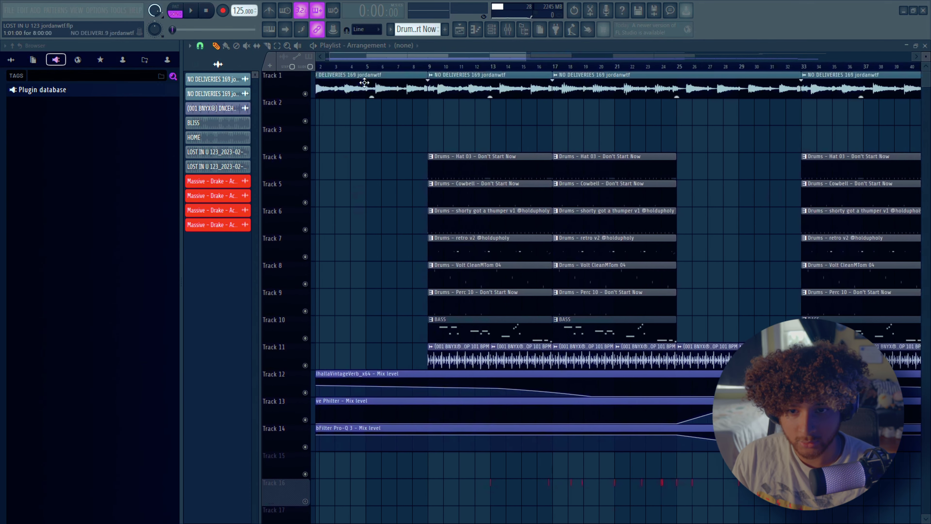
Play the full 125 BPM LOST IN U beat from bar 9 with all drums, bass and percussion loop
{"action": "left_click", "coordinate": [429, 67]}
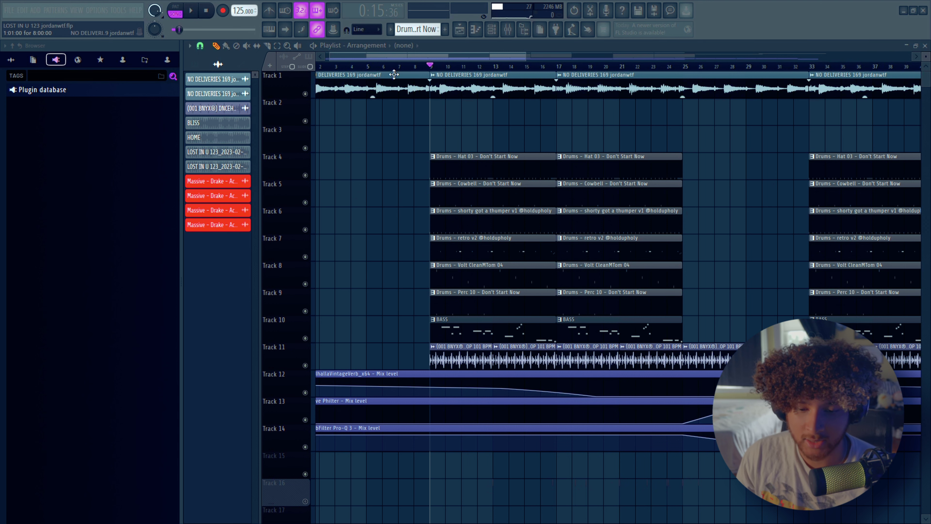
{"action": "key", "text": "space"}
{"action": "key", "text": "Page_Up"}
{"action": "key", "text": "Page_Up"}
{"action": "key", "text": "Page_Up"}
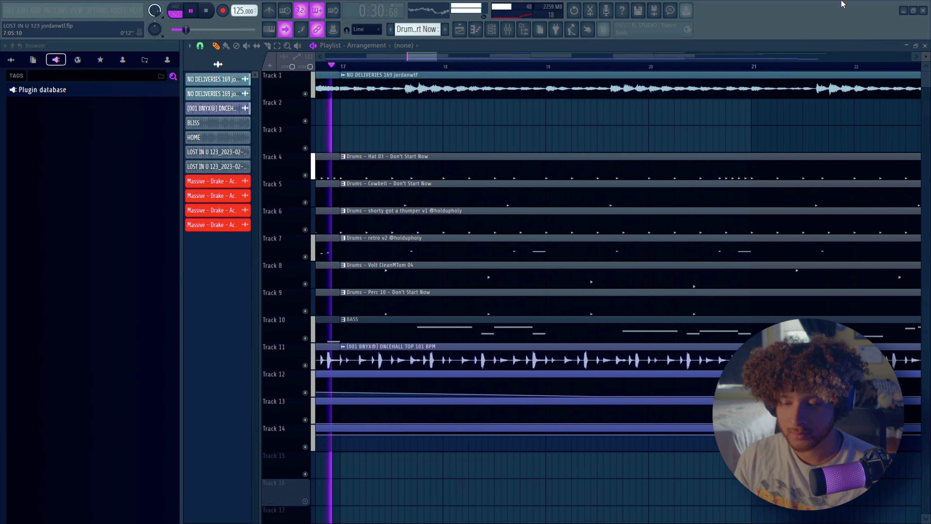
{"action": "key", "text": "space"}
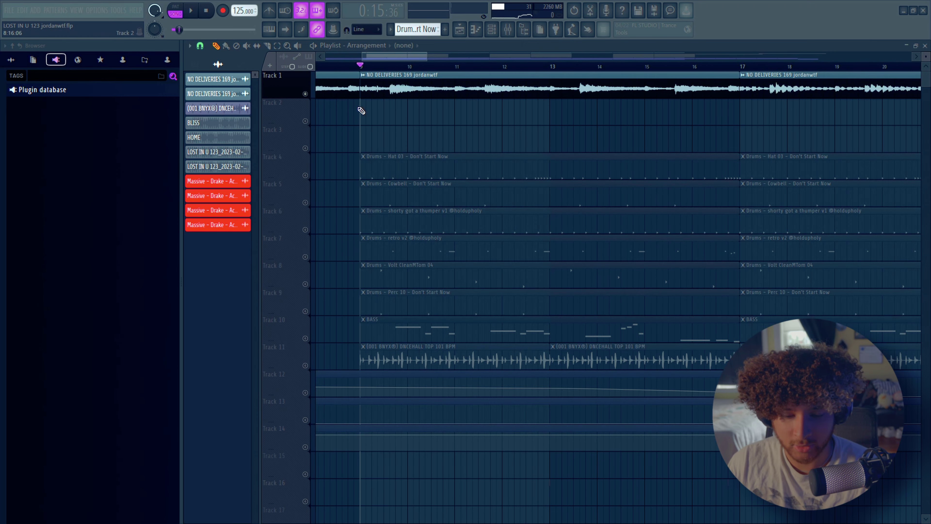
Unmute the mix-level automation on Tracks 12 to 14 and play it with the NO DELIVERIES 169 sample from bar 9
{"action": "left_click", "coordinate": [306, 428]}
{"action": "left_click_drag", "start_coordinate": [309, 420], "coordinate": [307, 395]}
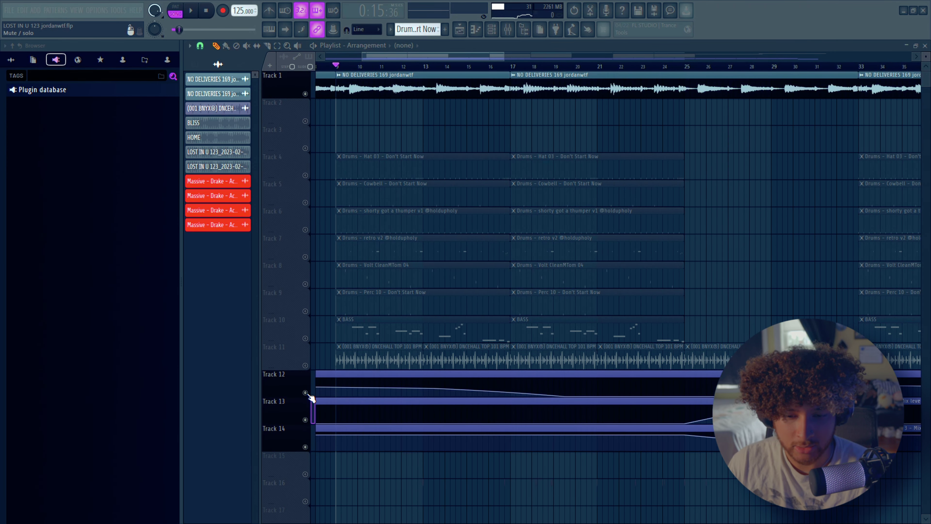
{"action": "scroll", "coordinate": [369, 243], "scroll_direction": "down", "scroll_amount": 4}
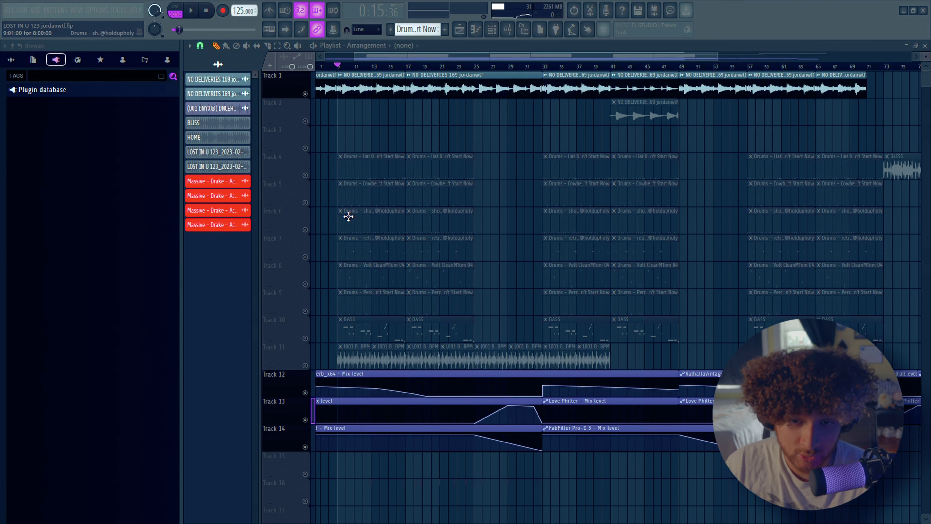
{"action": "scroll", "coordinate": [427, 144], "scroll_direction": "up", "scroll_amount": 4}
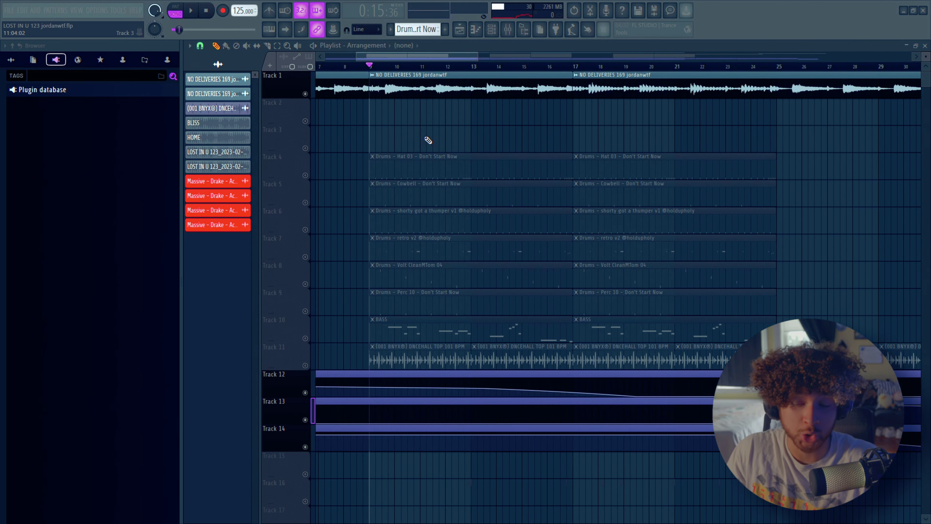
{"action": "key", "text": "space"}
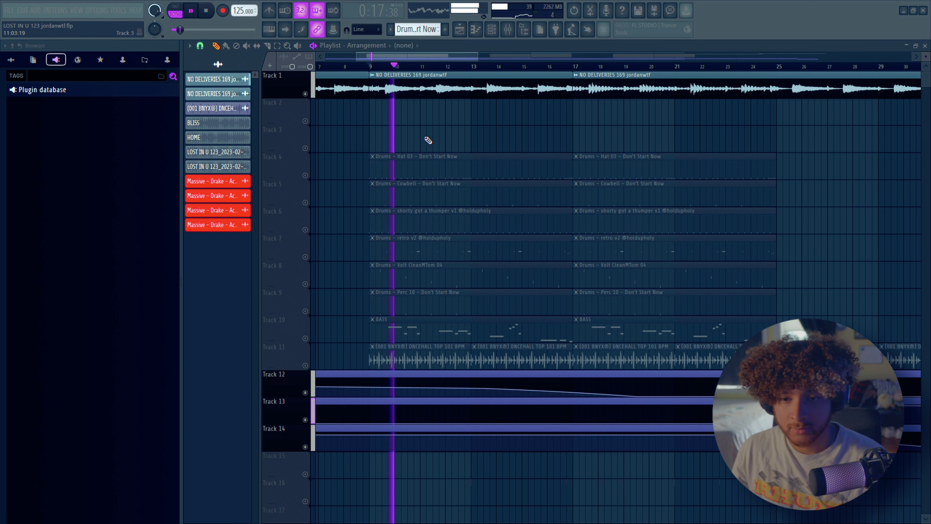
{"action": "key", "text": "space"}
{"action": "scroll", "coordinate": [354, 88], "scroll_direction": "up", "scroll_amount": 4}
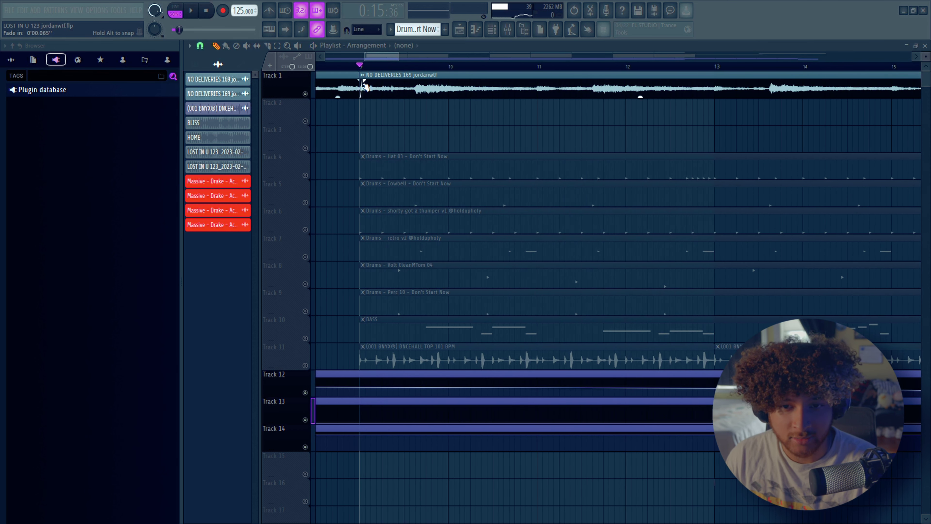
{"action": "left_click_drag", "start_coordinate": [421, 110], "coordinate": [489, 124]}
{"action": "key", "text": "space"}
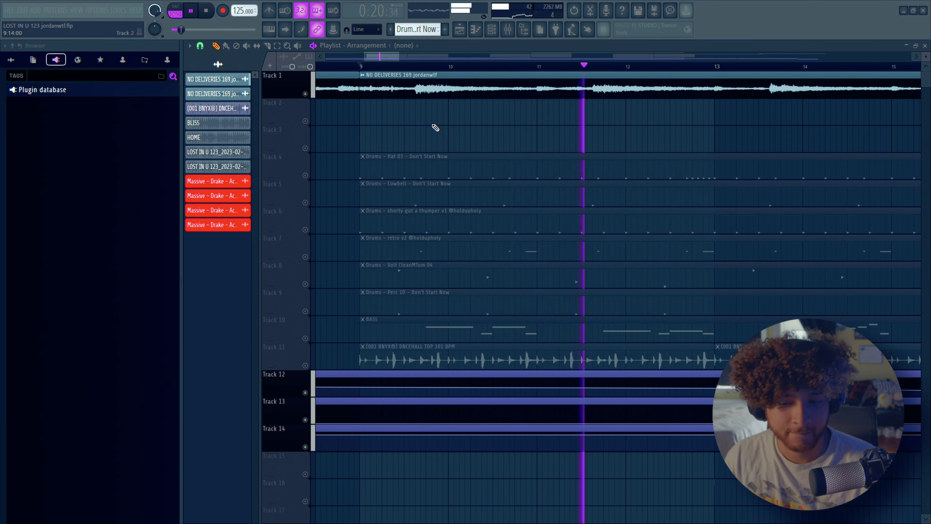
{"action": "scroll", "coordinate": [458, 309], "scroll_direction": "down", "scroll_amount": 2}
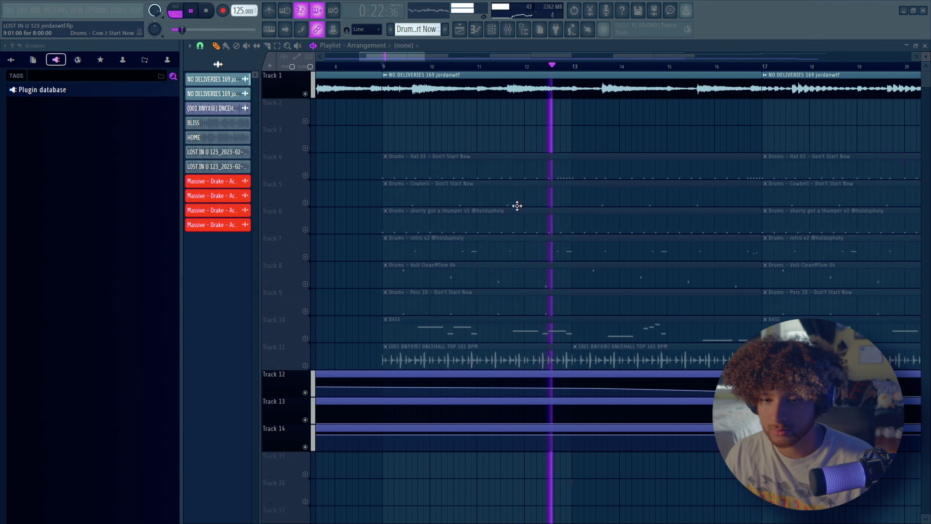
{"action": "key", "text": "space"}
Unmute the Perc 10, Volt CleanMTom 04 and Cowbell tracks and play them with the sample from bar 9
{"action": "scroll", "coordinate": [513, 203], "scroll_direction": "up", "scroll_amount": 2}
{"action": "left_click", "coordinate": [304, 311]}
{"action": "left_click", "coordinate": [307, 284]}
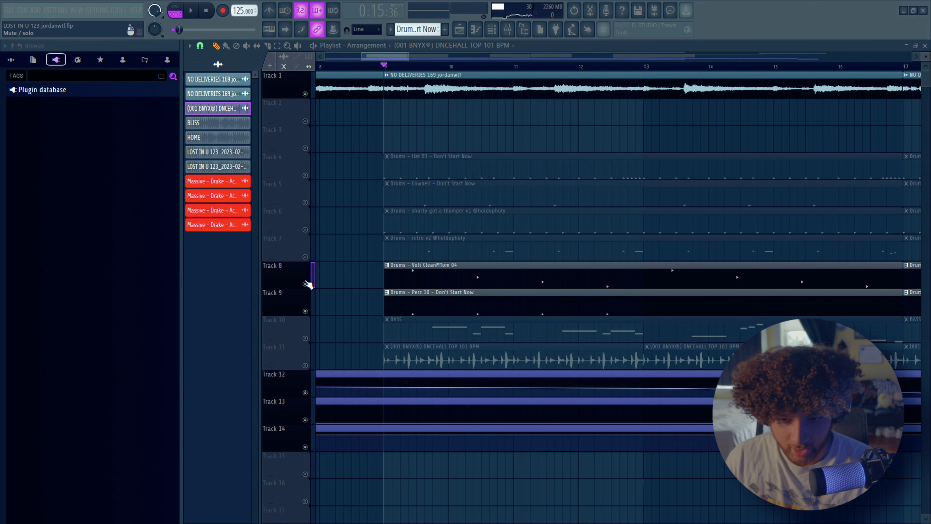
{"action": "left_click", "coordinate": [305, 202]}
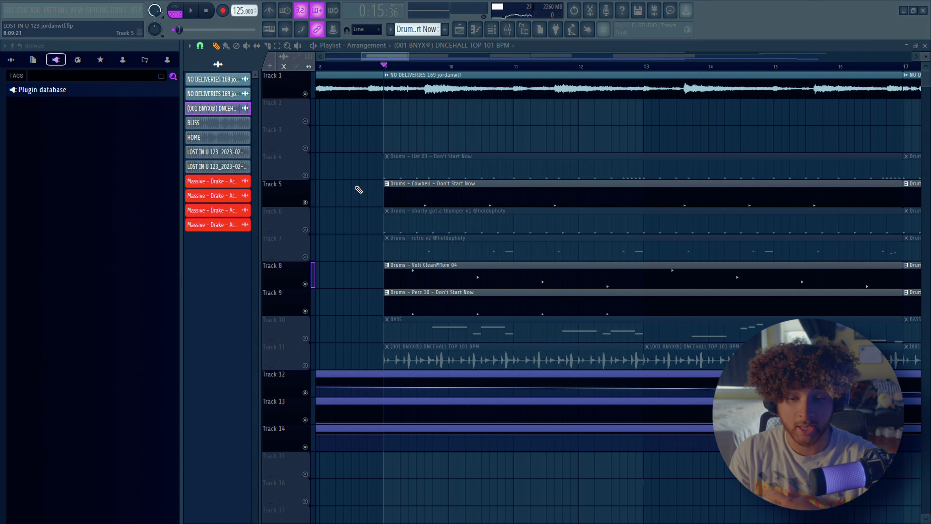
{"action": "key", "text": "space"}
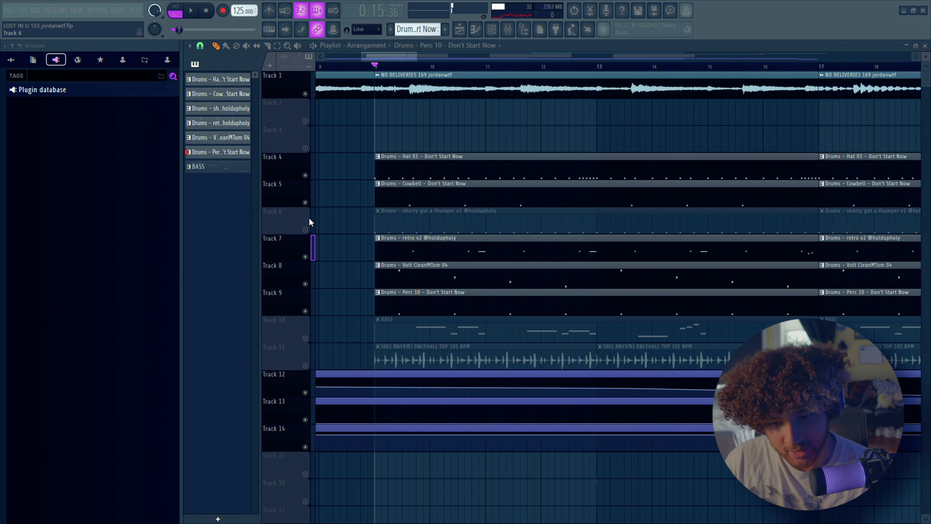
Unmute the shorty got a thumper v1 pattern on Track 6, play the drums together, and mute retro v2 on Track 7
{"action": "left_click", "coordinate": [305, 229]}
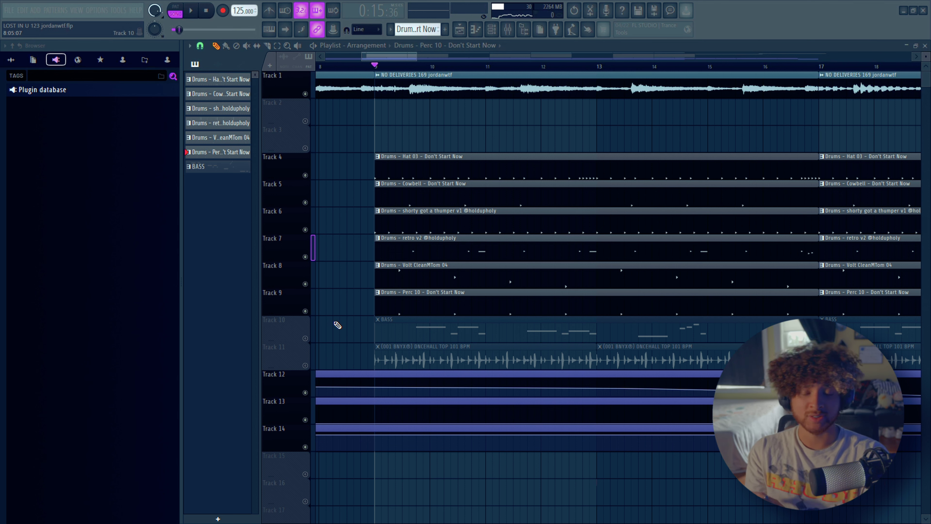
{"action": "key", "text": "space"}
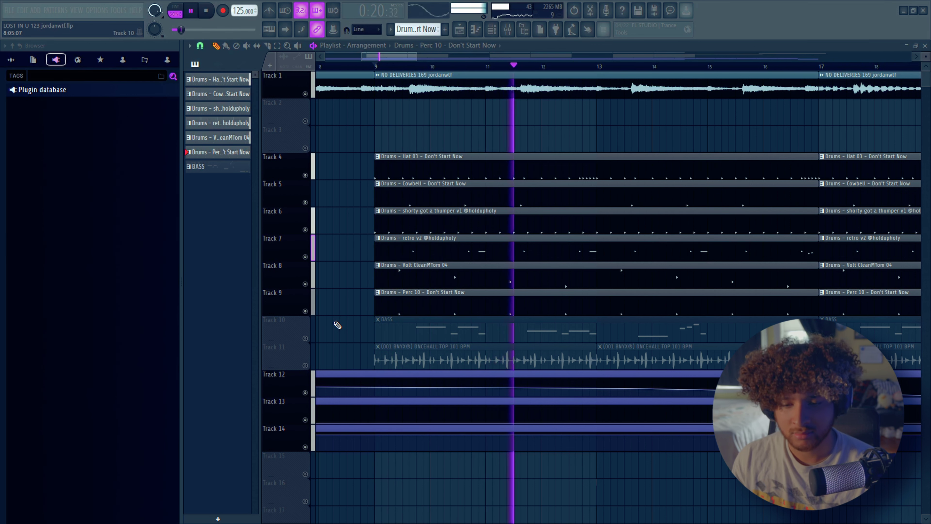
{"action": "key", "text": "space"}
{"action": "left_click", "coordinate": [305, 257]}
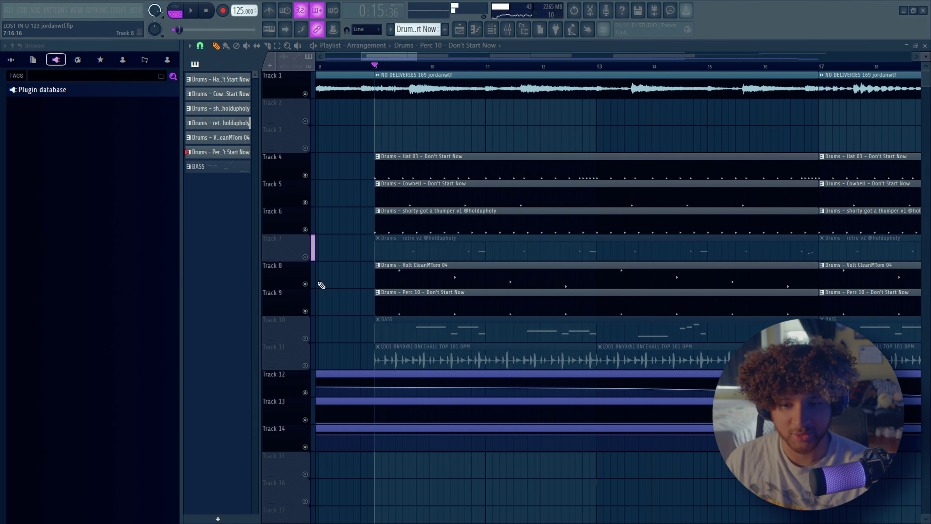
Examine the Hat 03 pattern's notes and velocities in the piano roll and return to the playlist
{"action": "double_click", "coordinate": [413, 176]}
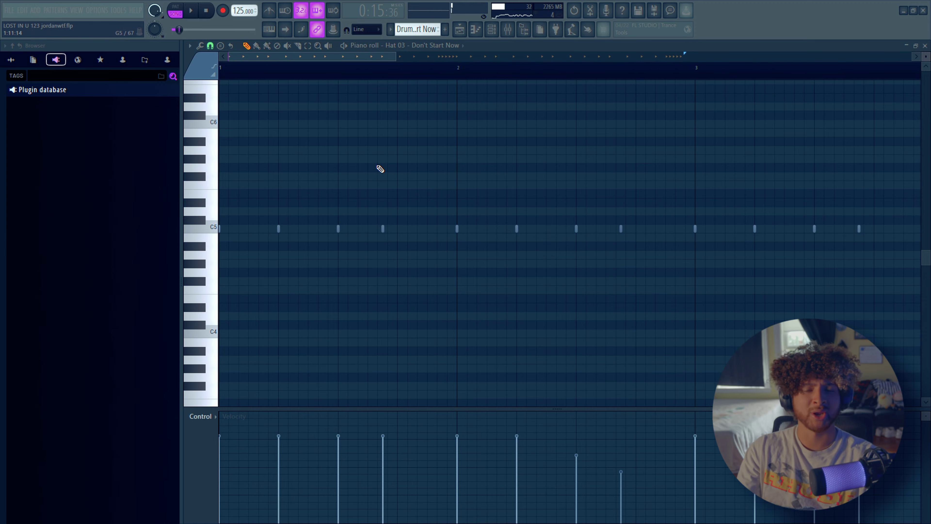
{"action": "scroll", "coordinate": [397, 191], "scroll_direction": "down", "scroll_amount": 3}
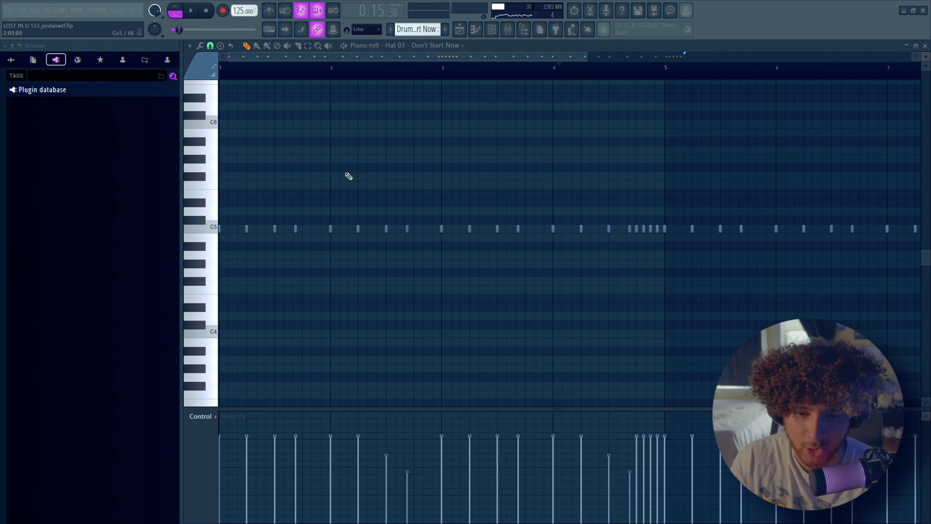
{"action": "key", "text": "F5"}
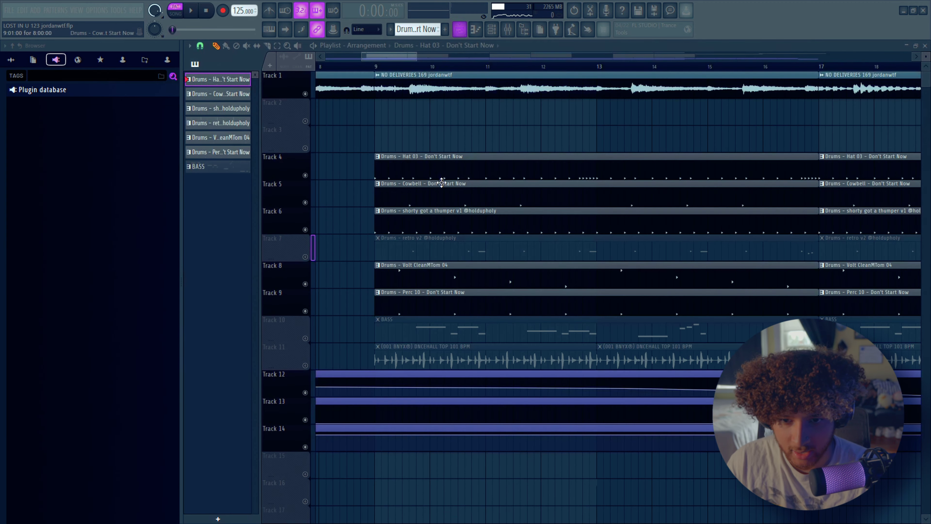
Open the shorty got a thumper v1 pattern from Track 6, view and play its notes, and return to the playlist
{"action": "double_click", "coordinate": [437, 227]}
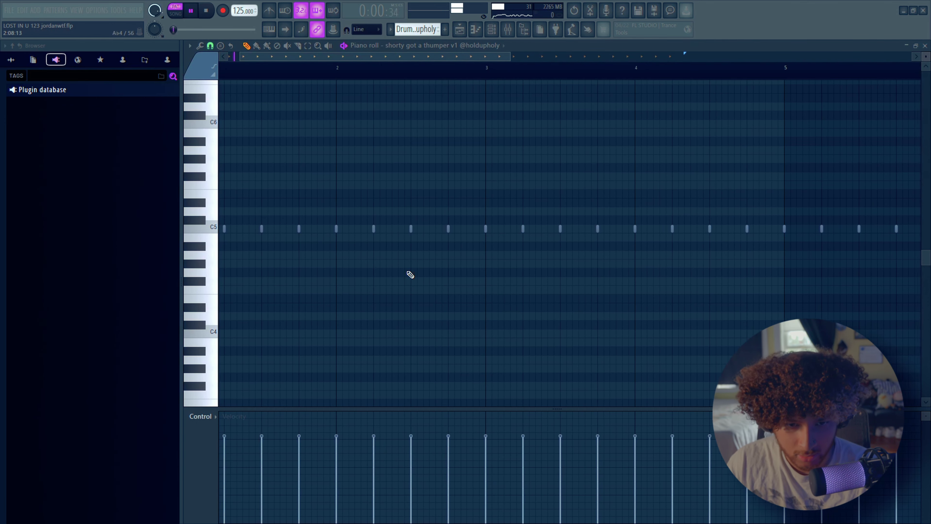
{"action": "key", "text": "space"}
{"action": "key", "text": "space"}
{"action": "scroll", "coordinate": [611, 297], "scroll_direction": "down", "scroll_amount": 3}
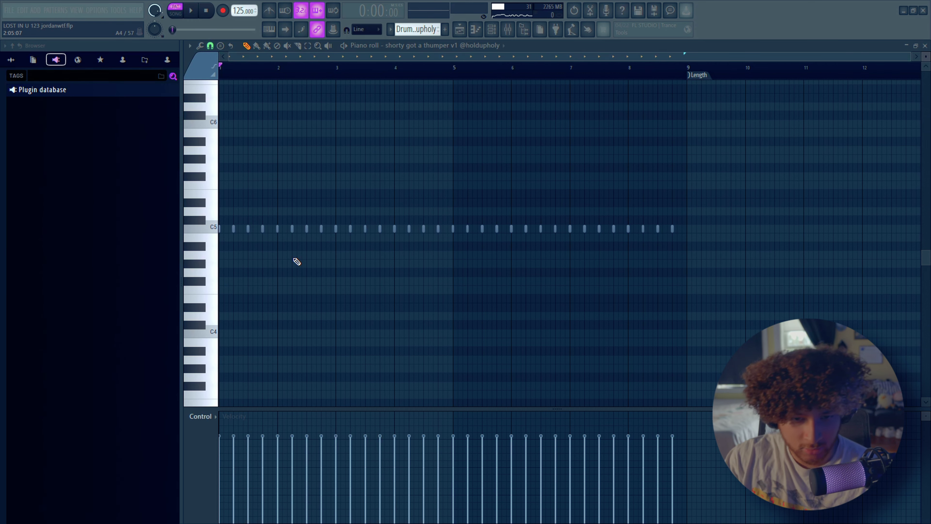
{"action": "key", "text": "F5"}
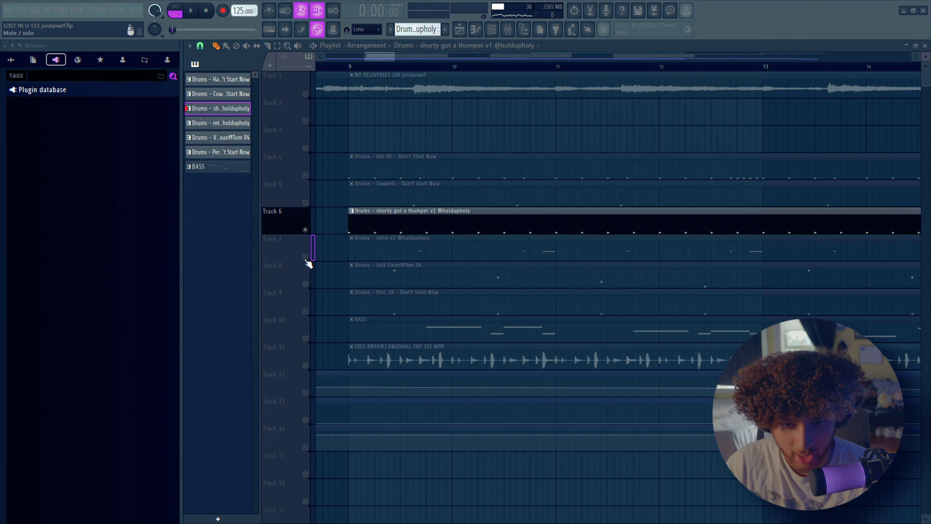
Open the retro v2 pattern from Track 7 in the piano roll, view its note placement and play it back
{"action": "double_click", "coordinate": [409, 242]}
{"action": "scroll", "coordinate": [264, 235], "scroll_direction": "up", "scroll_amount": 3}
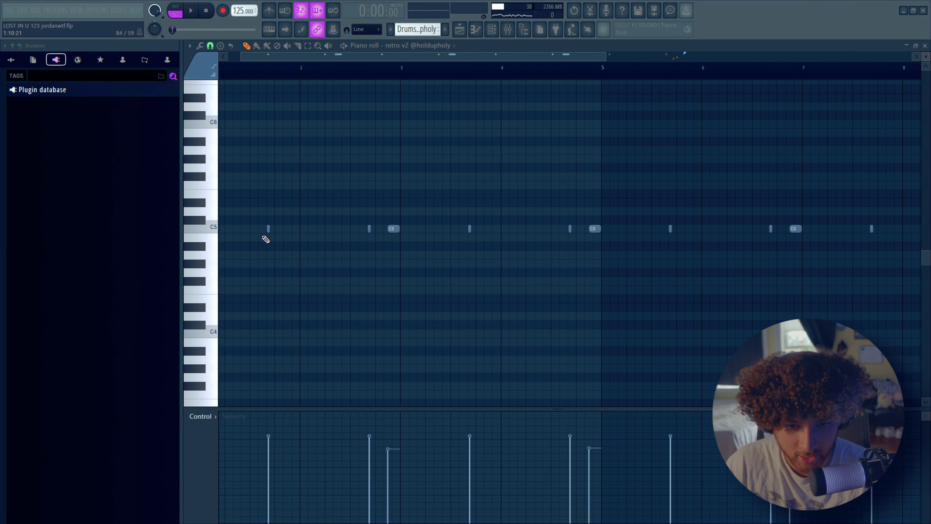
{"action": "scroll", "coordinate": [723, 192], "scroll_direction": "down", "scroll_amount": 3}
{"action": "key", "text": "space"}
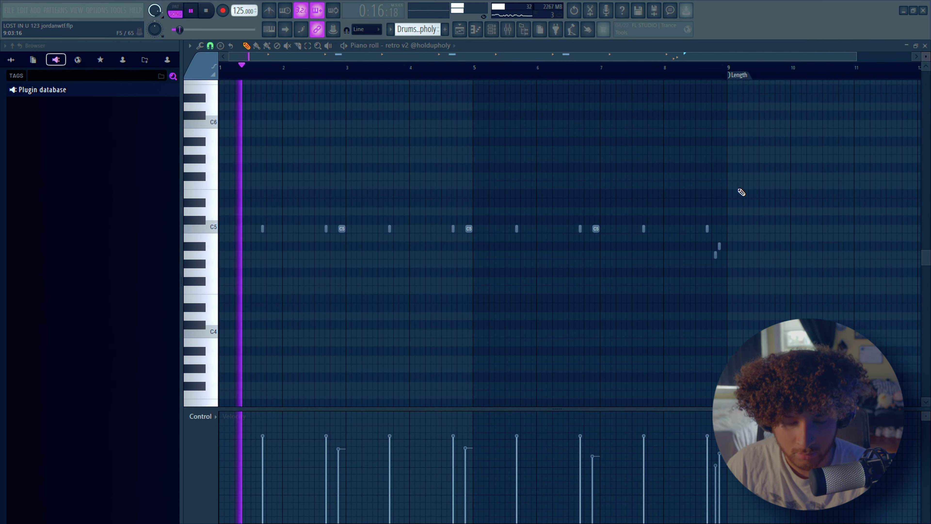
{"action": "scroll", "coordinate": [245, 177], "scroll_direction": "up", "scroll_amount": 3}
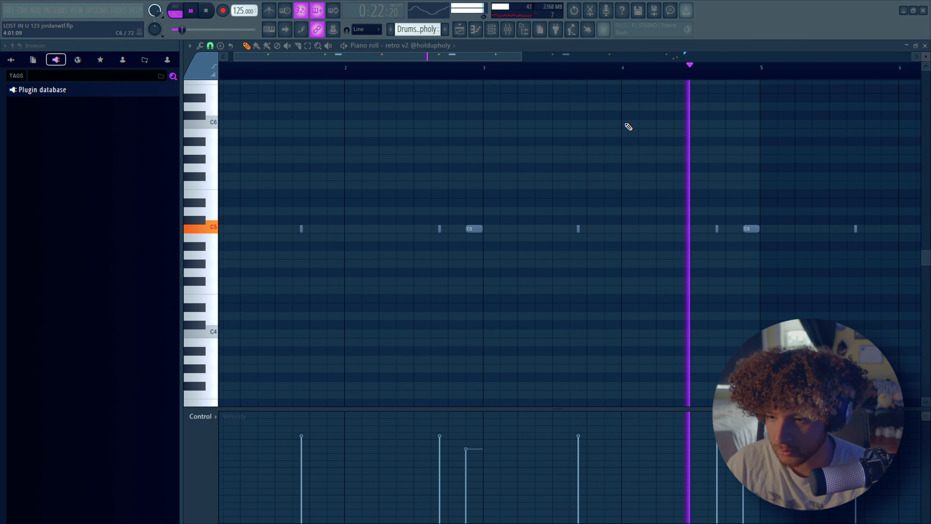
{"action": "key", "text": "space"}
{"action": "scroll", "coordinate": [588, 152], "scroll_direction": "down", "scroll_amount": 1}
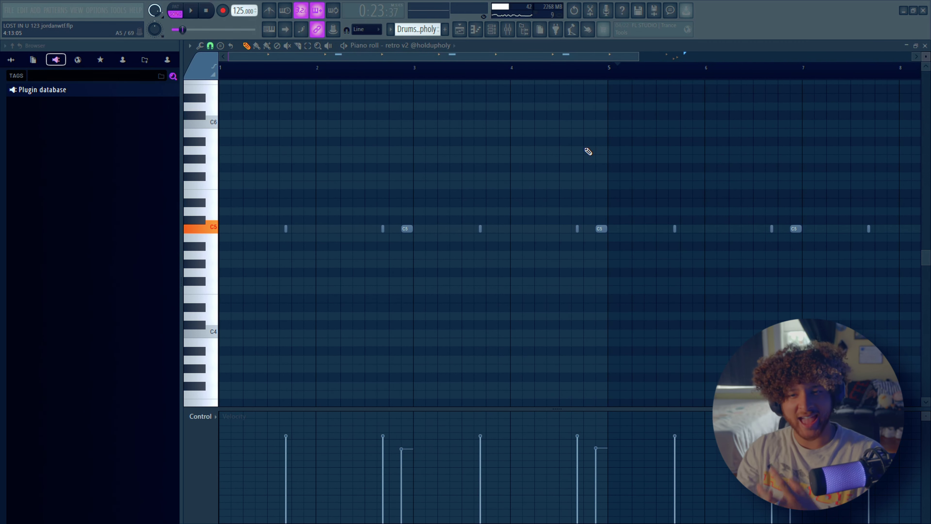
Mute retro v2 on Track 7, play shorty got a thumper v1 from bar 9, and reopen the retro v2 notes
{"action": "left_click", "coordinate": [459, 29]}
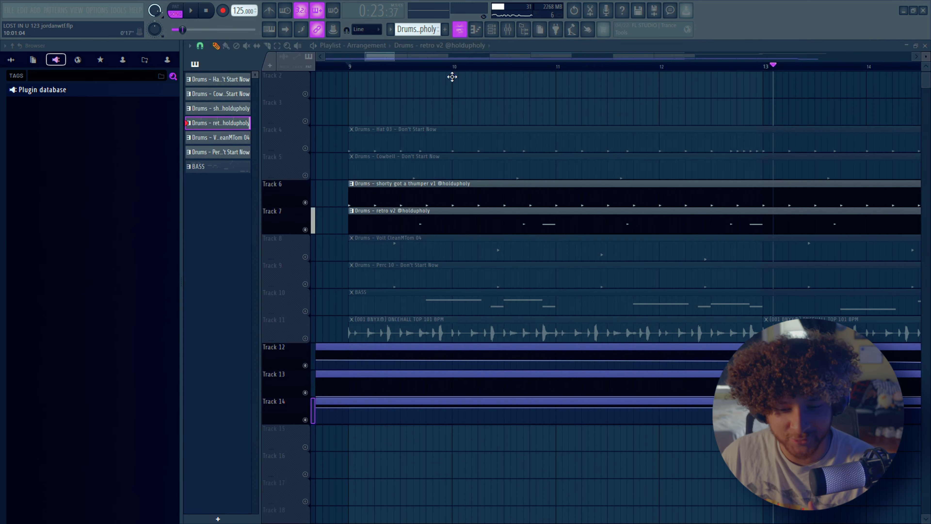
{"action": "left_click", "coordinate": [307, 230]}
{"action": "left_click", "coordinate": [350, 68]}
{"action": "key", "text": "space"}
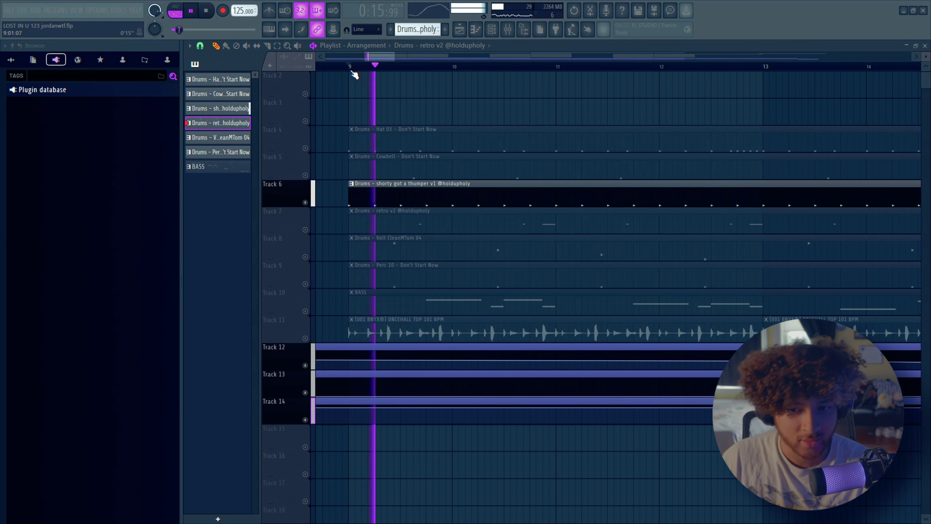
{"action": "key", "text": "F7"}
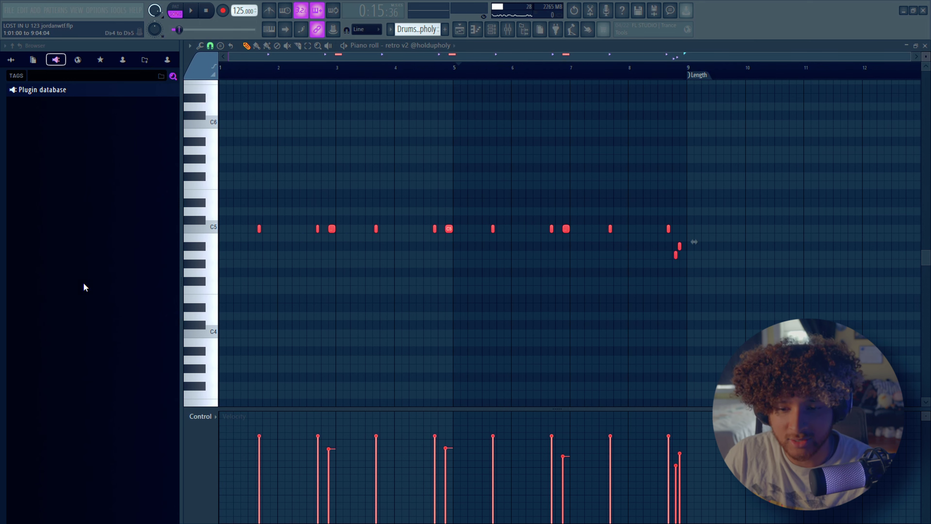
Return from the retro v2 notes to the playlist and unmute Tracks 8 and 9
{"action": "key", "text": "space"}
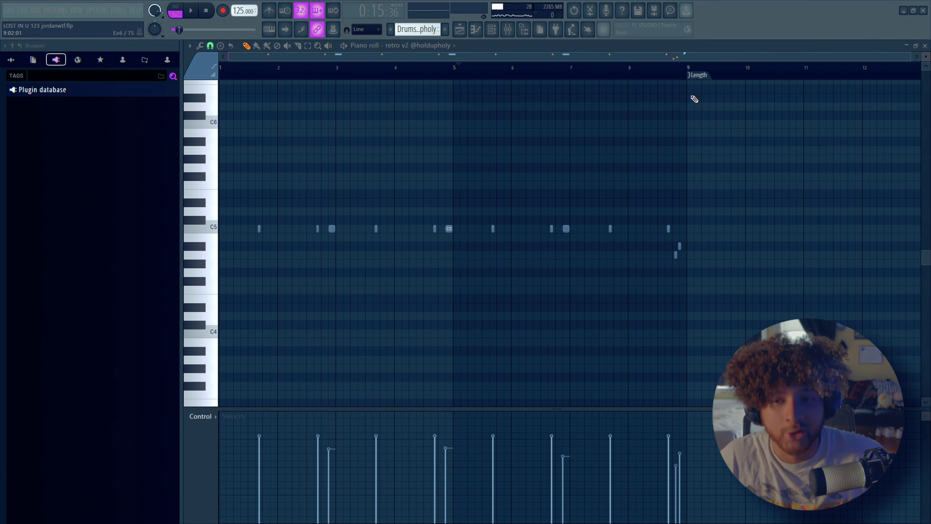
{"action": "key", "text": "F5"}
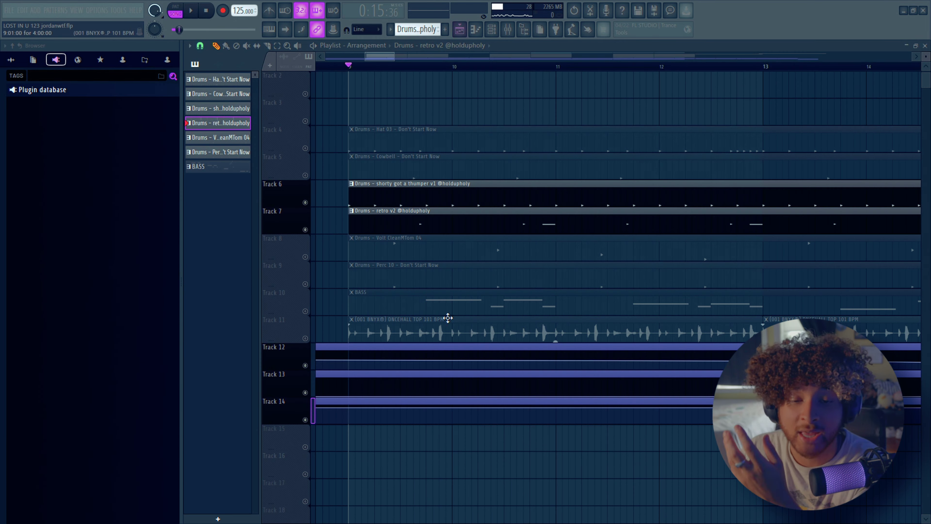
{"action": "left_click", "coordinate": [305, 257]}
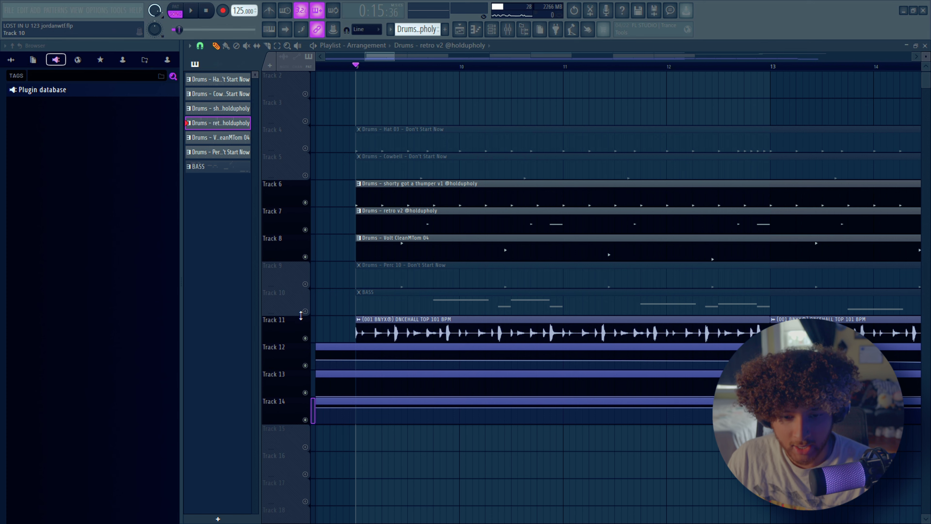
{"action": "left_click", "coordinate": [305, 284]}
Open the Perc 10 pattern from Track 9, view its note placement, and return to the playlist
{"action": "double_click", "coordinate": [435, 275]}
{"action": "scroll", "coordinate": [239, 243], "scroll_direction": "up", "scroll_amount": 5}
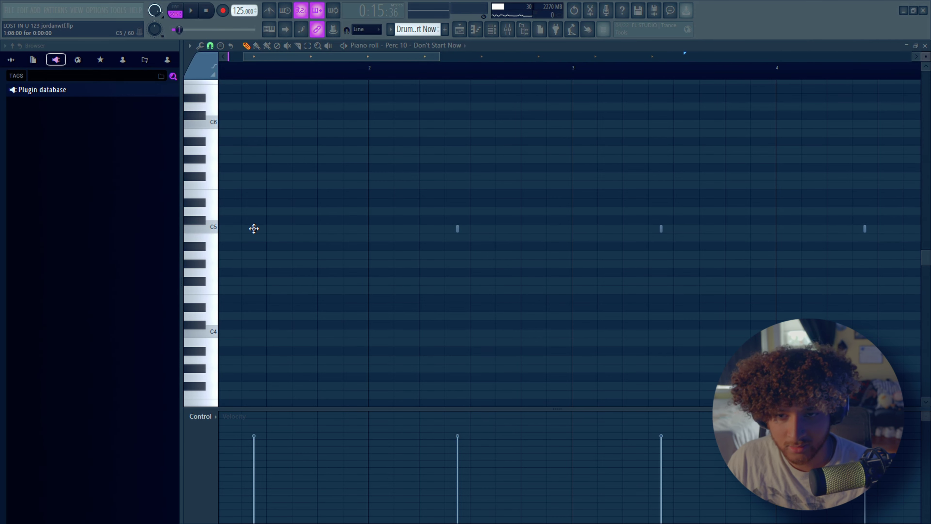
{"action": "left_click", "coordinate": [460, 30]}
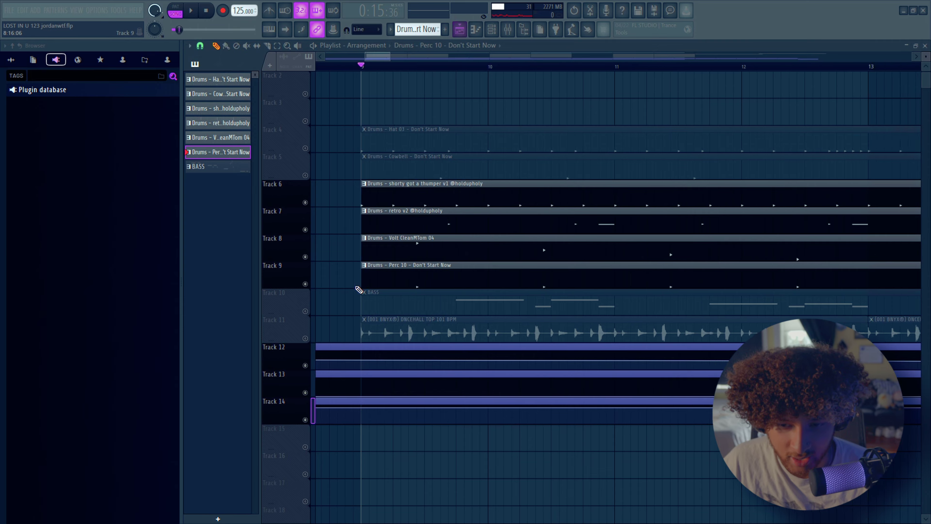
Open the Hat 03 pattern from Track 4, switch to pattern playback and check its Looperator effect
{"action": "double_click", "coordinate": [411, 171]}
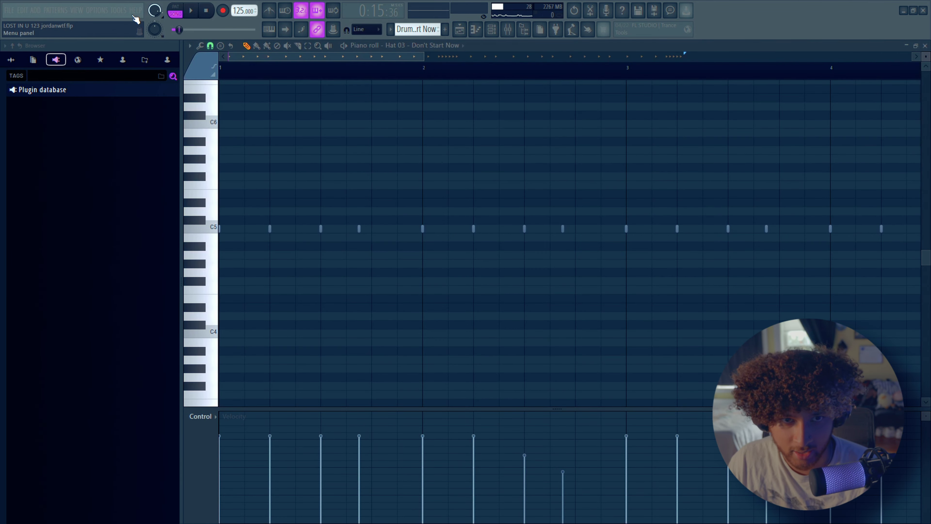
{"action": "left_click", "coordinate": [180, 8]}
{"action": "key", "text": "F9"}
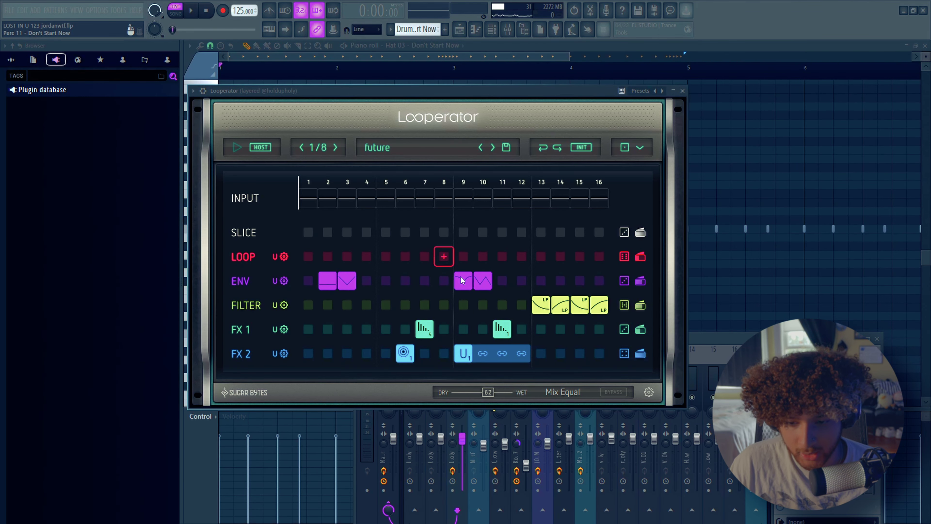
{"action": "key", "text": "F7"}
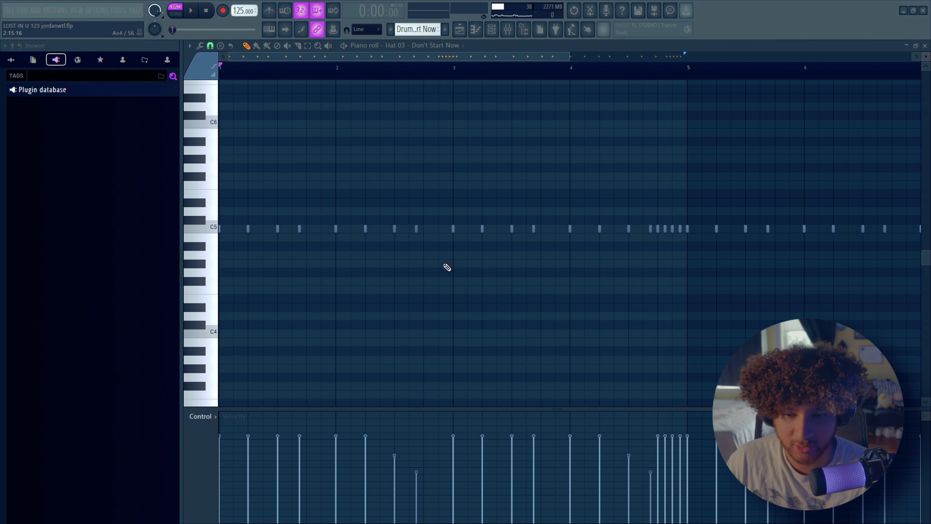
View the full eight-bar Hat 03 pattern and play it back with the mixer open
{"action": "scroll", "coordinate": [435, 226], "scroll_direction": "down", "scroll_amount": 2}
{"action": "left_click_drag", "start_coordinate": [435, 227], "coordinate": [228, 292]}
{"action": "left_click_drag", "start_coordinate": [832, 191], "coordinate": [638, 239]}
{"action": "left_click", "coordinate": [507, 260]}
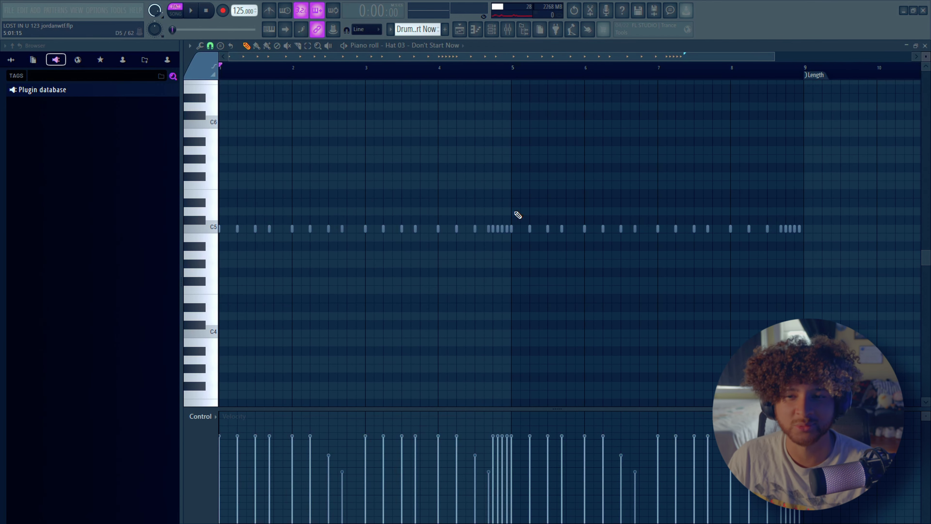
{"action": "left_click", "coordinate": [509, 36]}
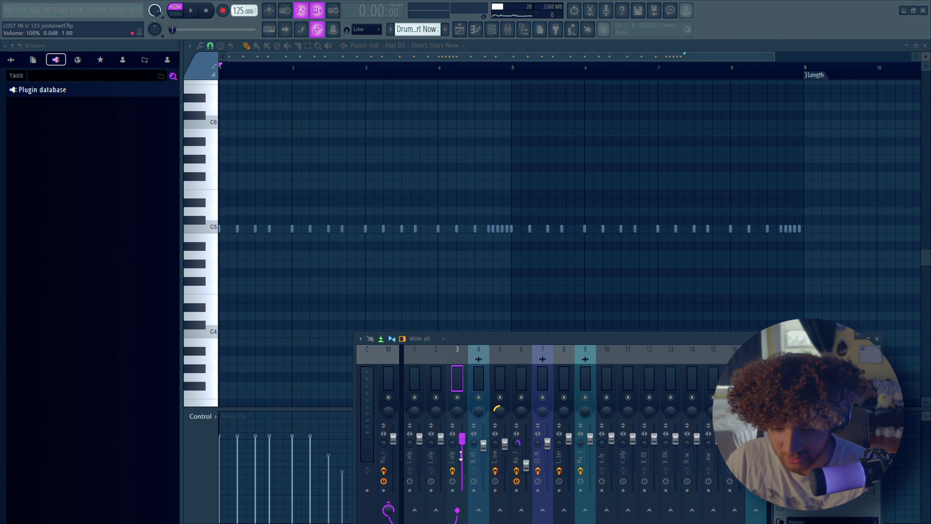
{"action": "key", "text": "space"}
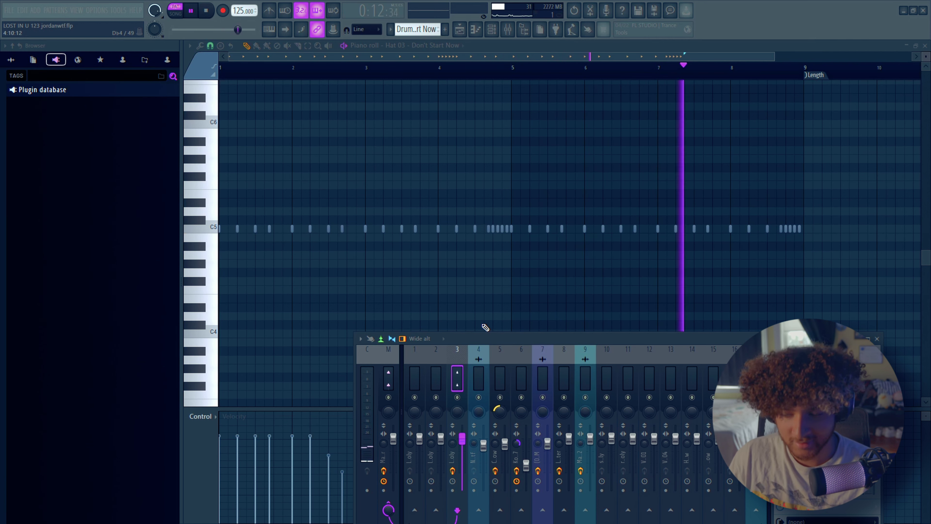
Return to the playlist, open the Volt CleanMTom 04 pattern from Track 8 and go back to the arrangement
{"action": "left_click", "coordinate": [458, 29]}
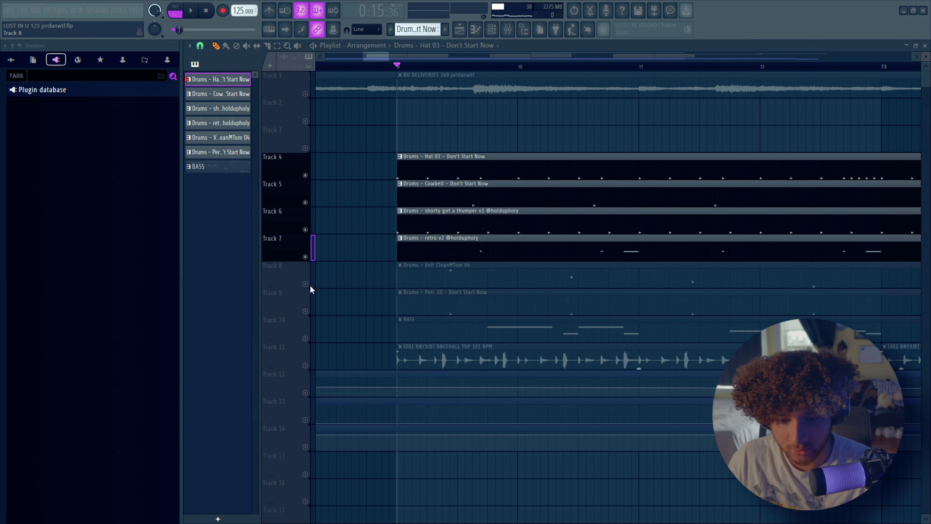
{"action": "key", "text": "space"}
{"action": "double_click", "coordinate": [403, 273]}
{"action": "key", "text": "space"}
{"action": "key", "text": "F5"}
Unmute the drum tracks through Track 8 and play Tracks 4 to 8 together from bar 9
{"action": "left_click_drag", "start_coordinate": [307, 273], "coordinate": [308, 162]}
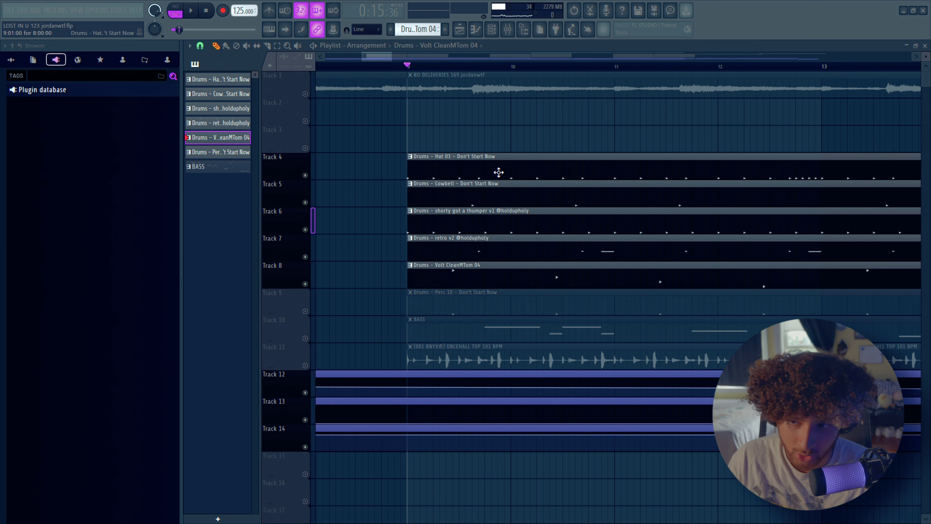
{"action": "key", "text": "space"}
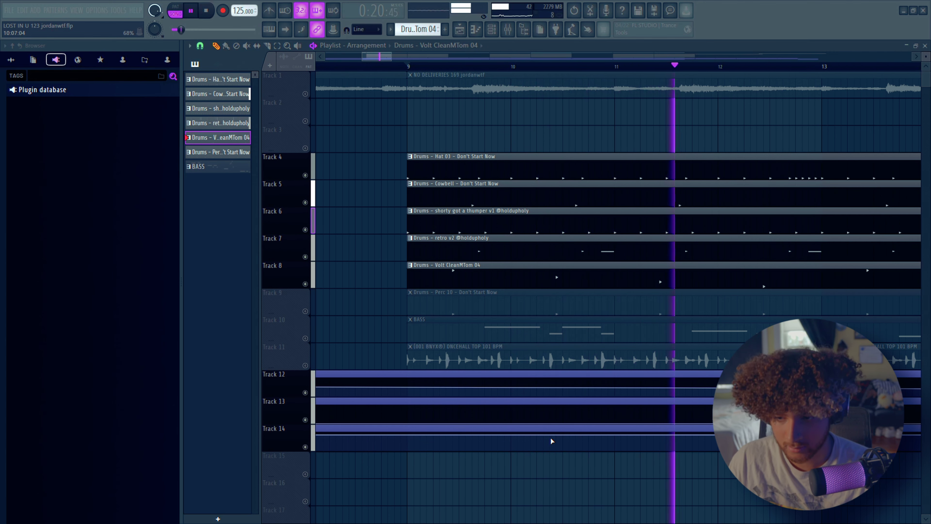
{"action": "key", "text": "space"}
Examine the Cowbell pattern's notes and mixer track, mark the note spots in bars 4 and 8, and return to the playlist
{"action": "key", "text": "F7"}
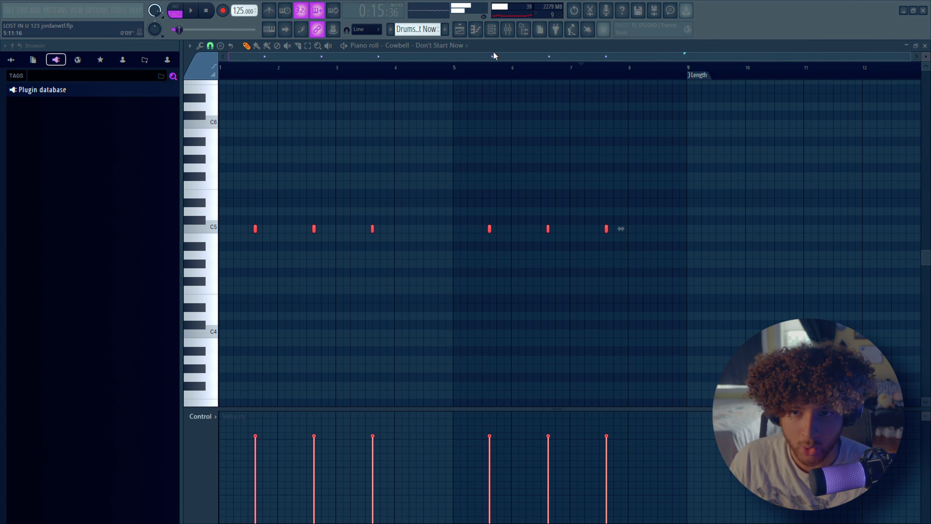
{"action": "key", "text": "F9"}
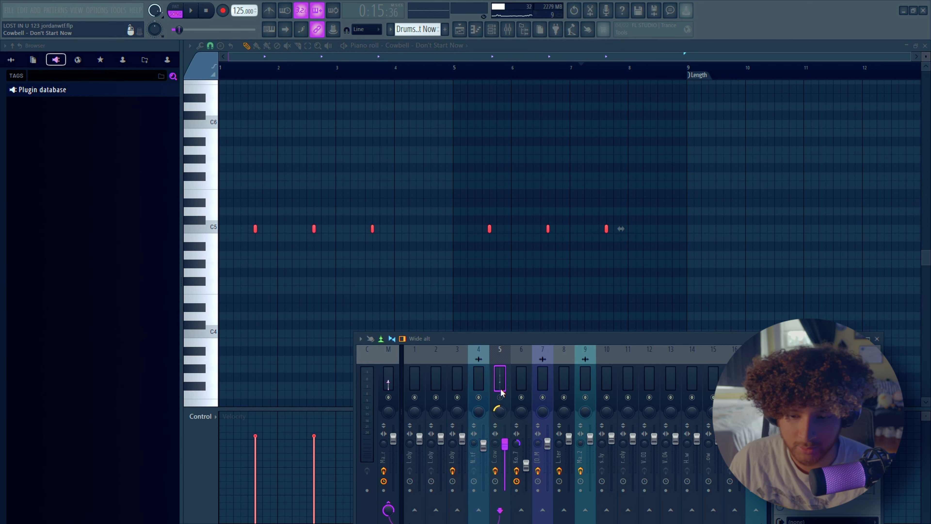
{"action": "key", "text": "F9"}
{"action": "scroll", "coordinate": [505, 210], "scroll_direction": "up", "scroll_amount": 2}
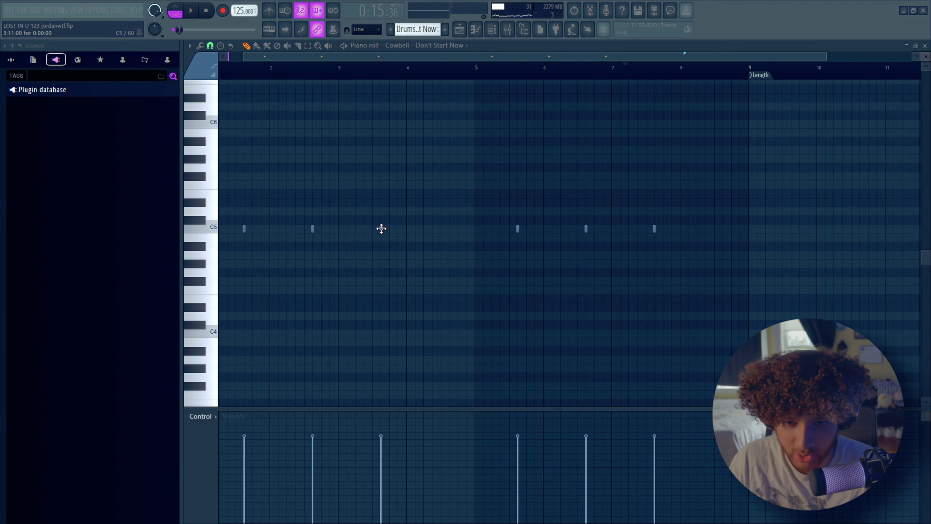
{"action": "scroll", "coordinate": [431, 232], "scroll_direction": "down", "scroll_amount": 1}
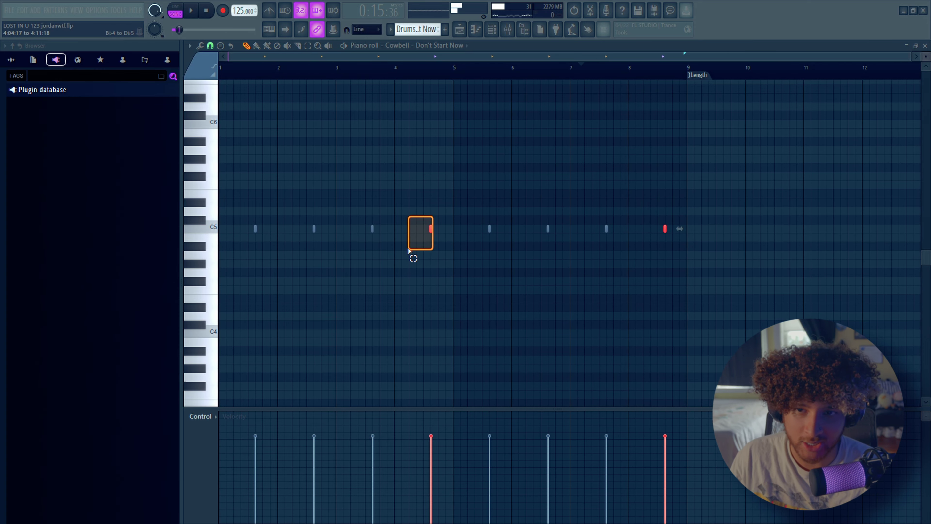
{"action": "left_click", "coordinate": [465, 34]}
Unmute Tracks 9 and 10, open the BASS pattern in the piano roll and play its notes with the drums
{"action": "left_click_drag", "start_coordinate": [305, 311], "coordinate": [307, 340]}
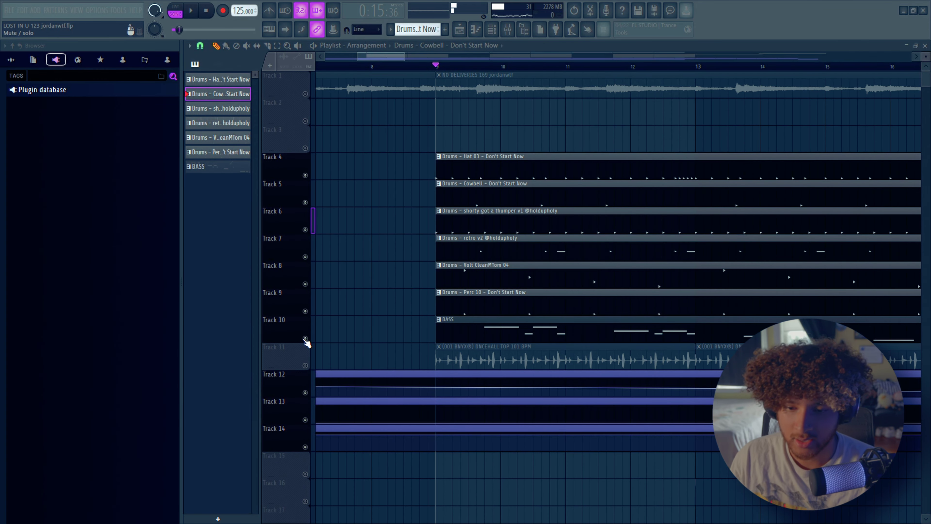
{"action": "double_click", "coordinate": [475, 327]}
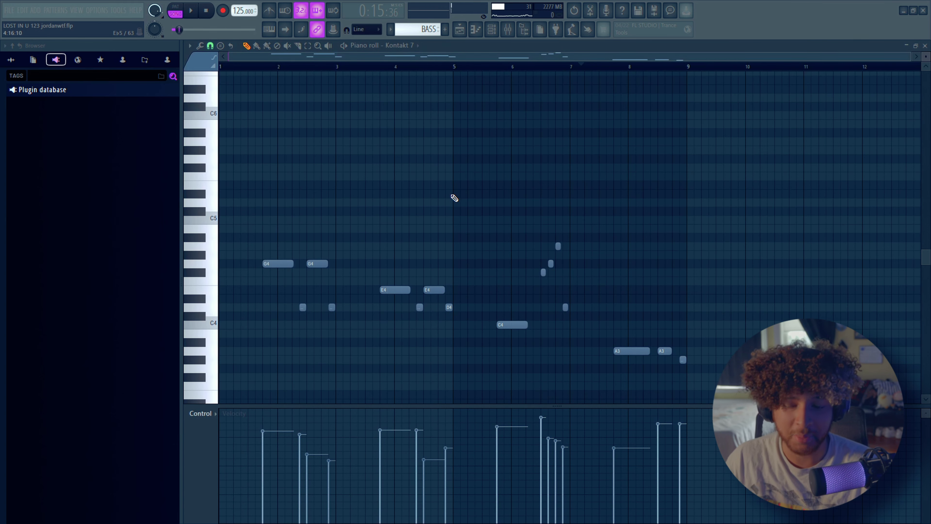
{"action": "scroll", "coordinate": [454, 199], "scroll_direction": "down", "scroll_amount": 3}
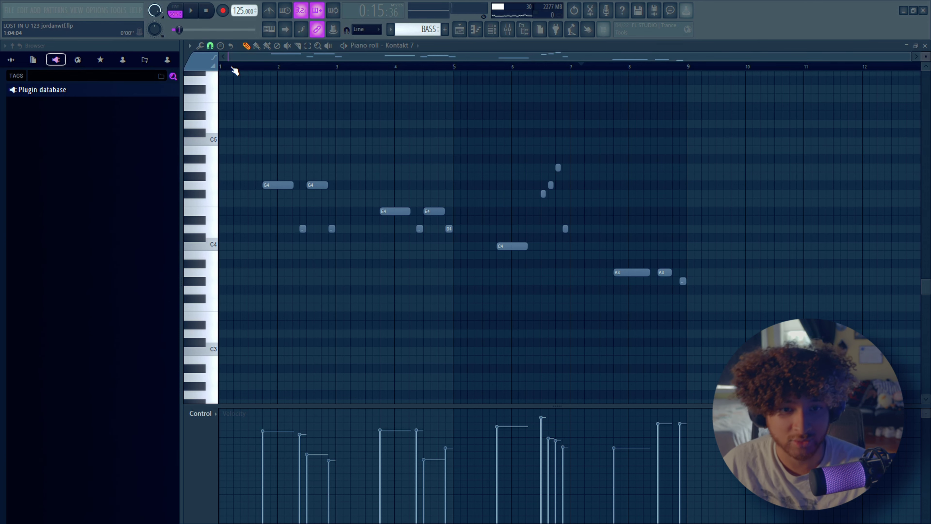
{"action": "key", "text": "ctrl+a"}
{"action": "left_click", "coordinate": [284, 157]}
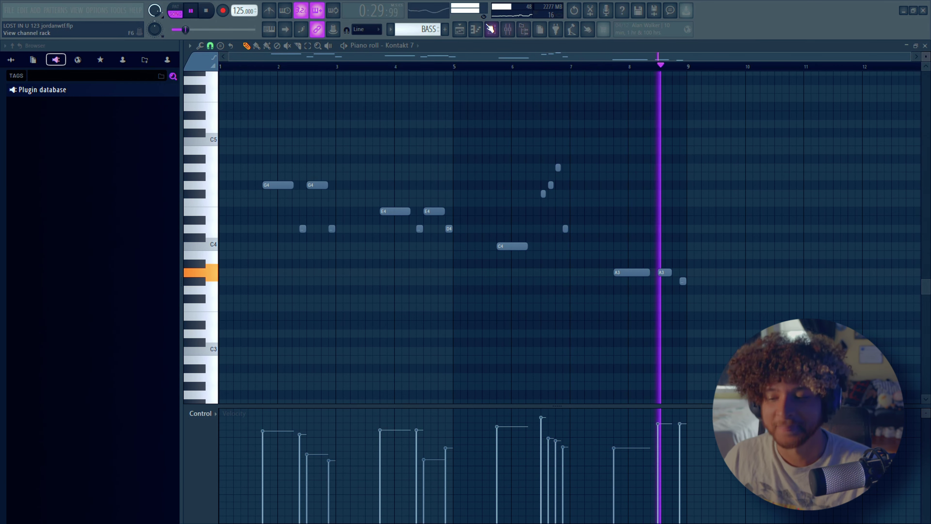
{"action": "key", "text": "space"}
Reopen the BASS pattern, inspect its notes in bars 6 to 8, and return to the playlist
{"action": "key", "text": "F5"}
{"action": "double_click", "coordinate": [471, 325]}
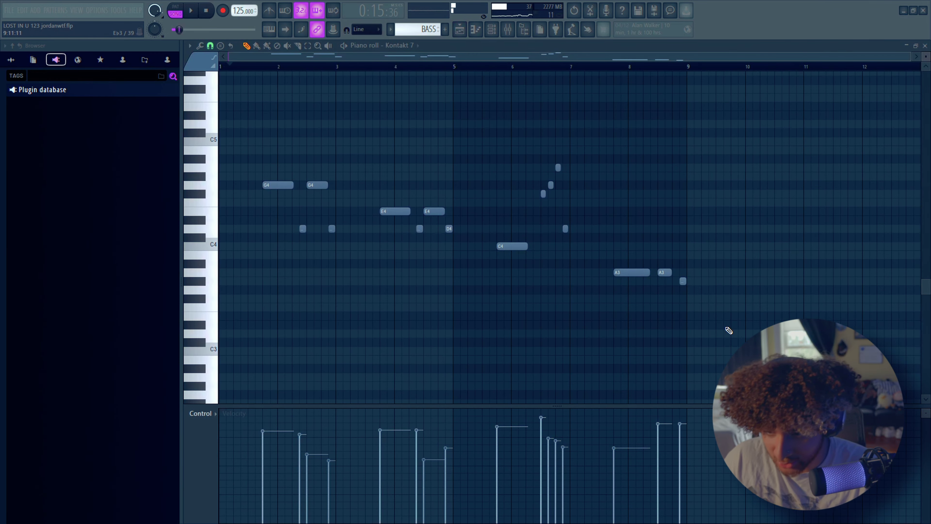
{"action": "left_click", "coordinate": [642, 282]}
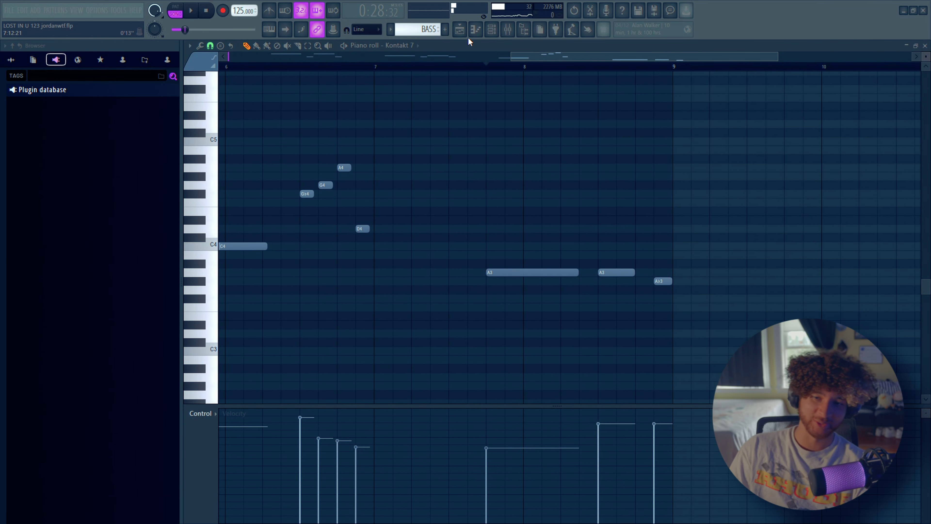
{"action": "left_click", "coordinate": [459, 30]}
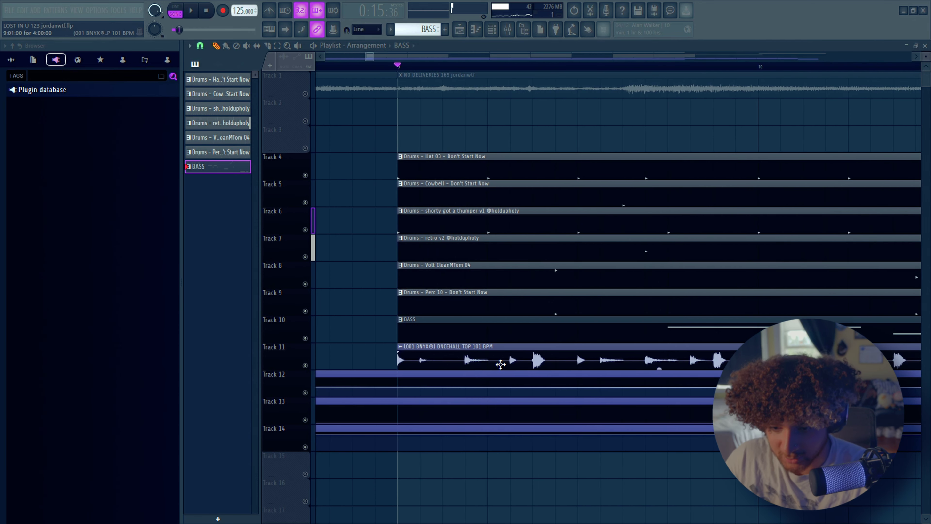
Compare the loud dancehall loop hit within bar 9 on Track 11 with the gap at that spot in Tracks 4 to 10
{"action": "scroll", "coordinate": [527, 354], "scroll_direction": "up", "scroll_amount": 2}
{"action": "left_click_drag", "start_coordinate": [526, 355], "coordinate": [546, 366]}
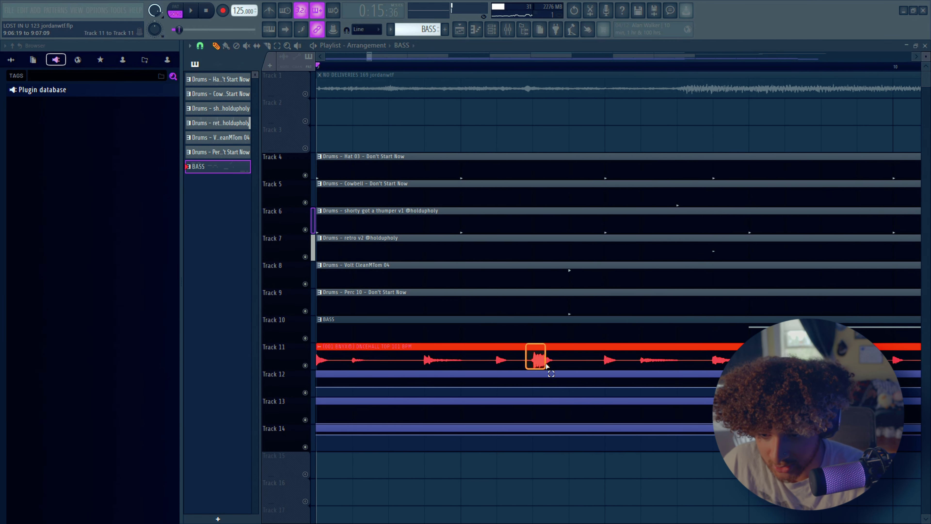
{"action": "left_click_drag", "start_coordinate": [491, 156], "coordinate": [546, 340]}
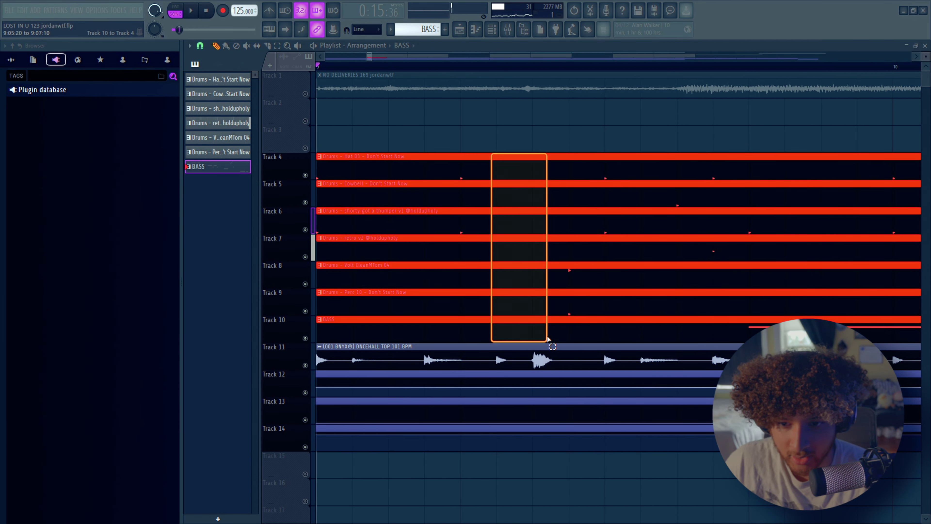
{"action": "left_click_drag", "start_coordinate": [469, 156], "coordinate": [463, 204]}
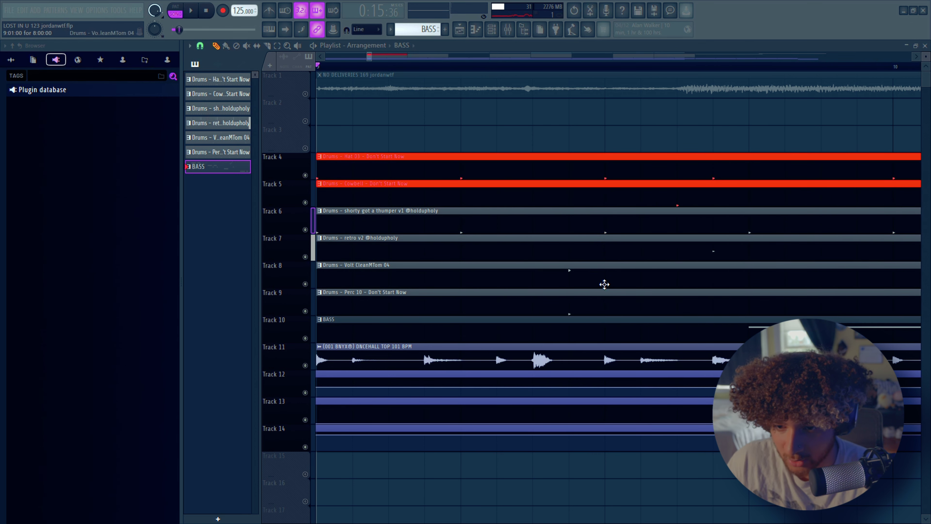
{"action": "left_click_drag", "start_coordinate": [478, 153], "coordinate": [542, 349]}
{"action": "left_click", "coordinate": [554, 357]}
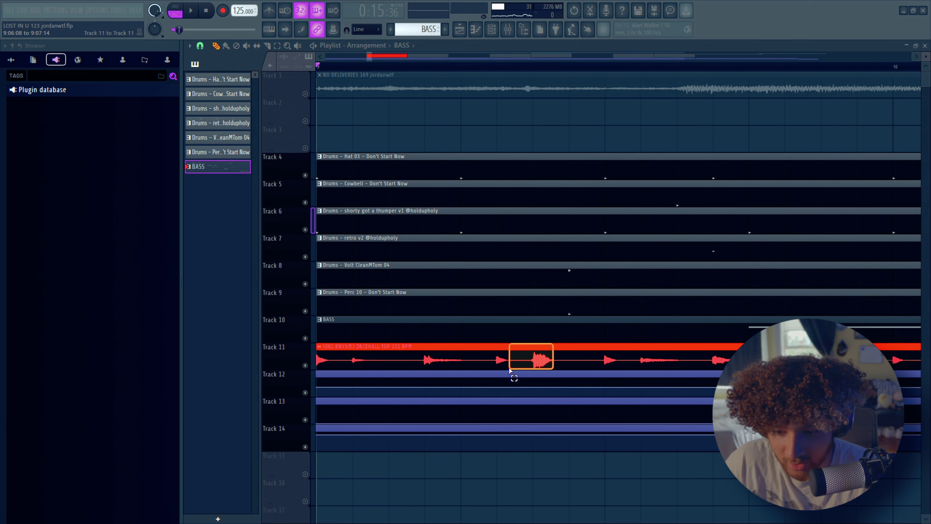
Compare the other drum and bass layers with the dancehall loop across Tracks 4 to 11 at successively wider ranges
{"action": "scroll", "coordinate": [557, 358], "scroll_direction": "down", "scroll_amount": 3}
{"action": "left_click_drag", "start_coordinate": [558, 153], "coordinate": [522, 326]}
{"action": "scroll", "coordinate": [499, 309], "scroll_direction": "down", "scroll_amount": 2}
{"action": "left_click_drag", "start_coordinate": [519, 126], "coordinate": [491, 325]}
{"action": "scroll", "coordinate": [702, 274], "scroll_direction": "down", "scroll_amount": 2}
{"action": "left_click_drag", "start_coordinate": [486, 126], "coordinate": [455, 357]}
{"action": "scroll", "coordinate": [500, 335], "scroll_direction": "down", "scroll_amount": 2}
{"action": "left_click", "coordinate": [649, 464]}
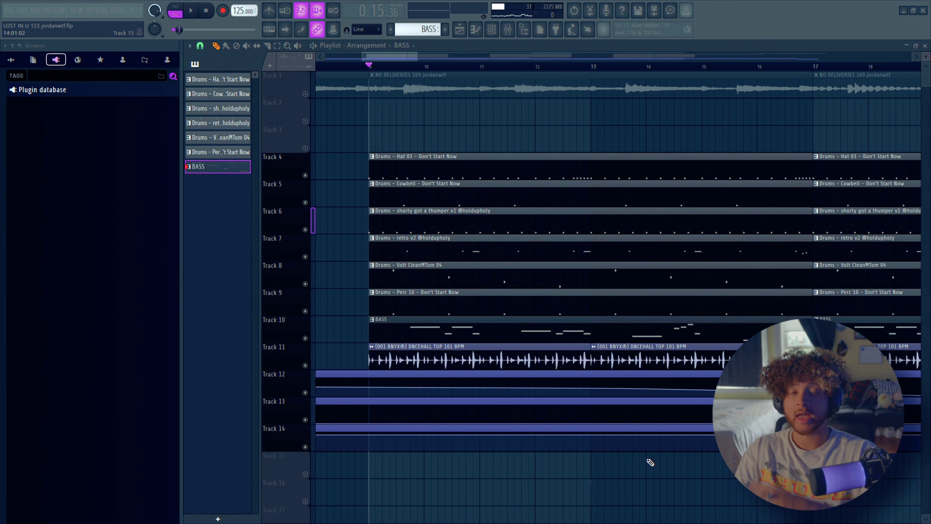
Check the DNCEHALL TOP 101 BPM loop on Track 11, play from bar 9 and view the whole arrangement
{"action": "double_click", "coordinate": [381, 354]}
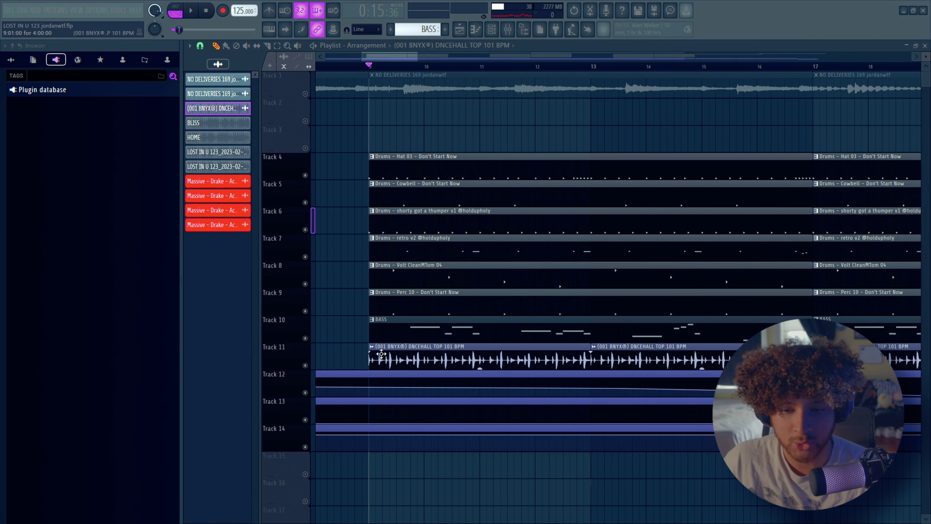
{"action": "key", "text": "Escape"}
{"action": "key", "text": "space"}
{"action": "scroll", "coordinate": [660, 152], "scroll_direction": "down", "scroll_amount": 5}
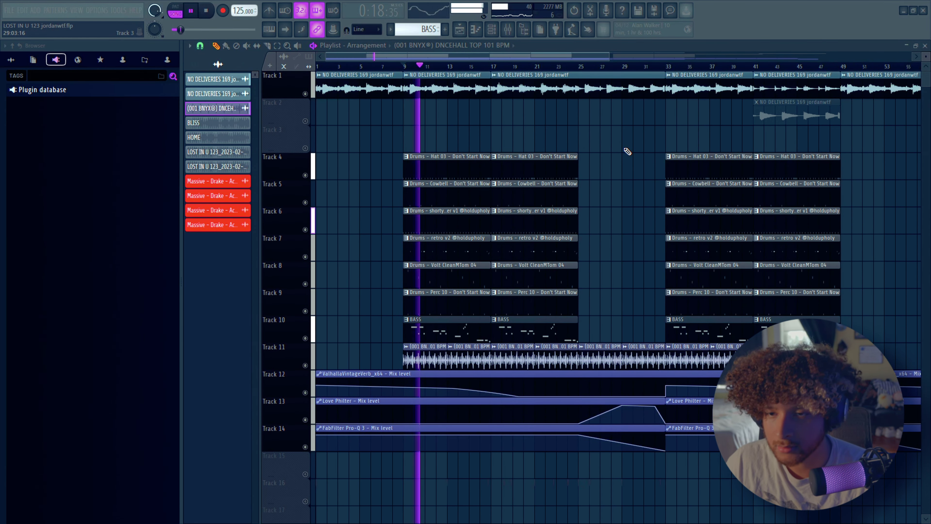
Open the mixer during playback and raise the Kontakt 7 bass on mixer track 6 to 80% volume
{"action": "left_click", "coordinate": [508, 29]}
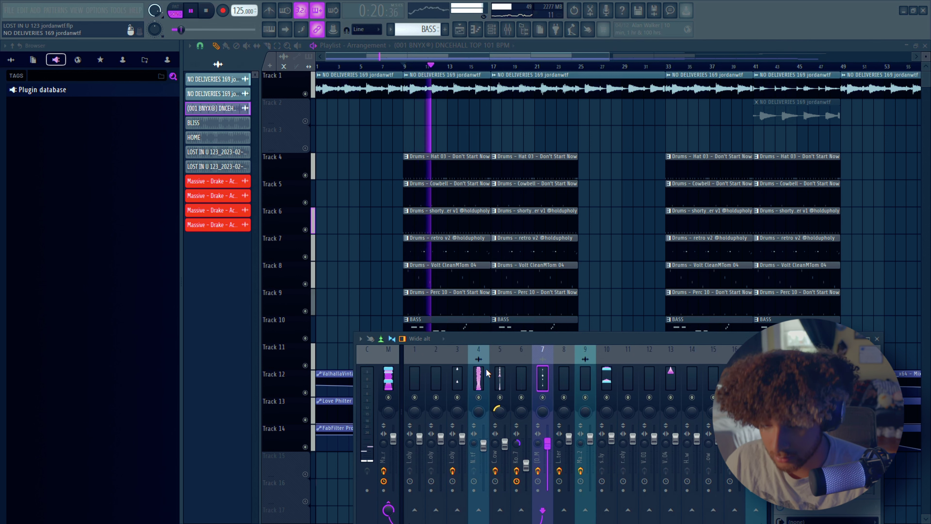
{"action": "left_click", "coordinate": [515, 382]}
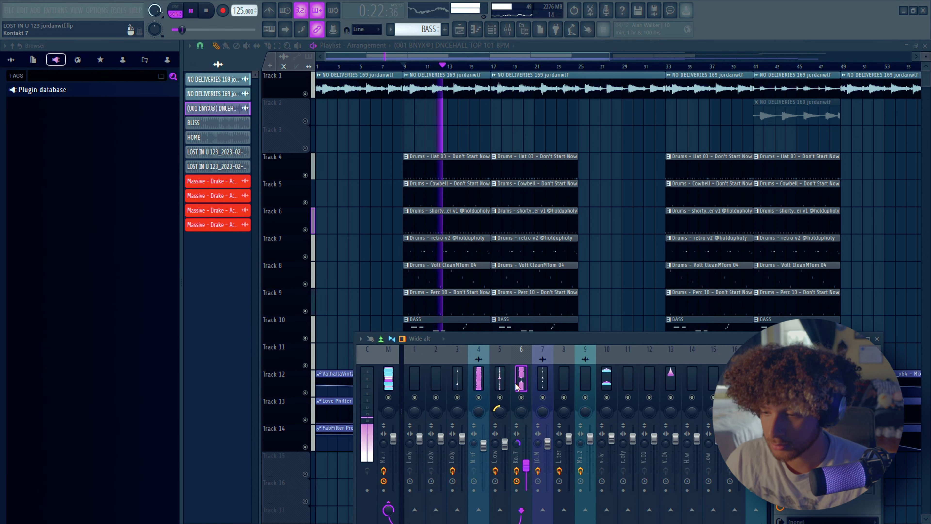
{"action": "left_click_drag", "start_coordinate": [526, 465], "coordinate": [525, 448]}
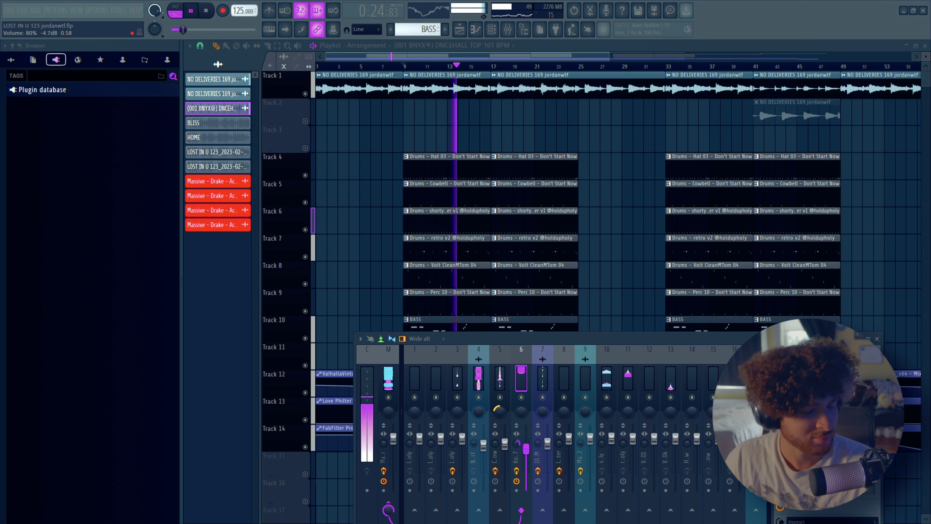
Check the master track and bass track 6 in the mixer, stop playback and close the mixer
{"action": "left_click", "coordinate": [391, 373]}
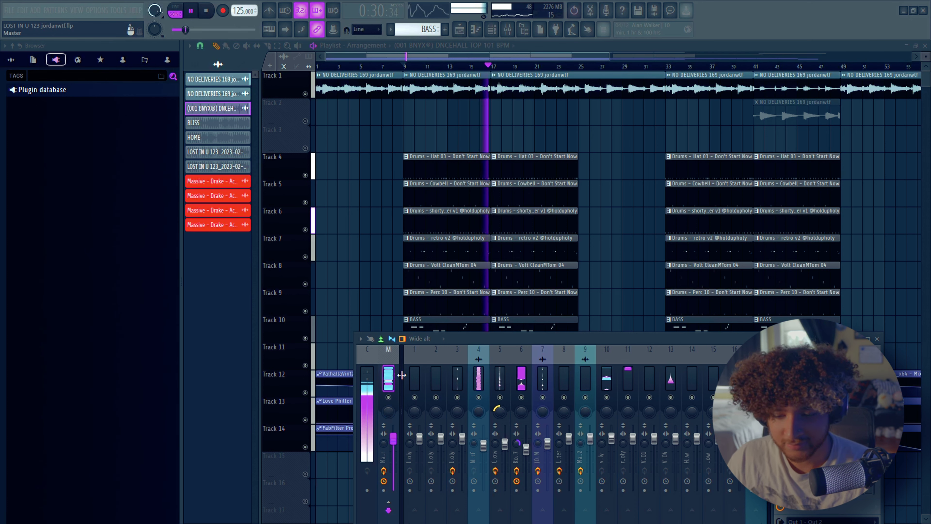
{"action": "key", "text": "space"}
{"action": "left_click", "coordinate": [522, 417]}
{"action": "key", "text": "F9"}
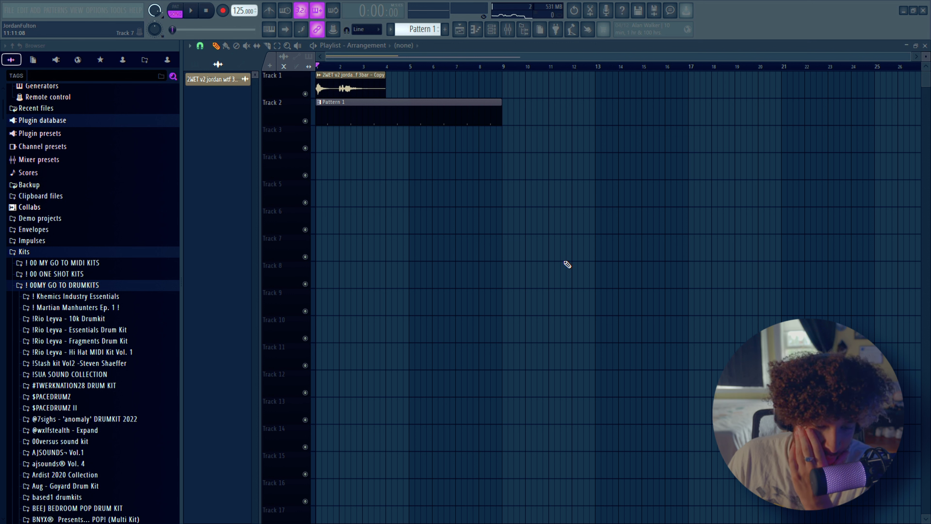
Collapse the ! 00MY GO TO DRUMKITS folder and delete the Falling For You 90 BPM loop from Track 5
{"action": "left_click", "coordinate": [62, 284]}
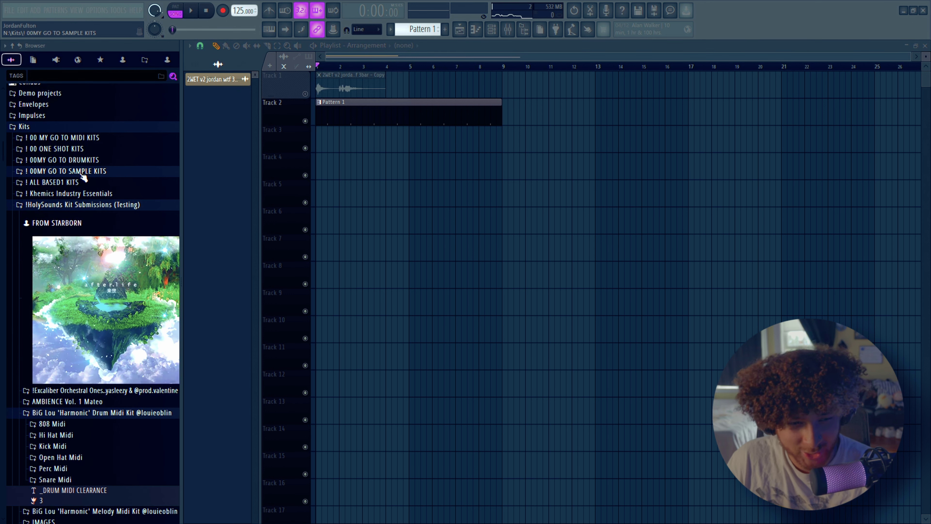
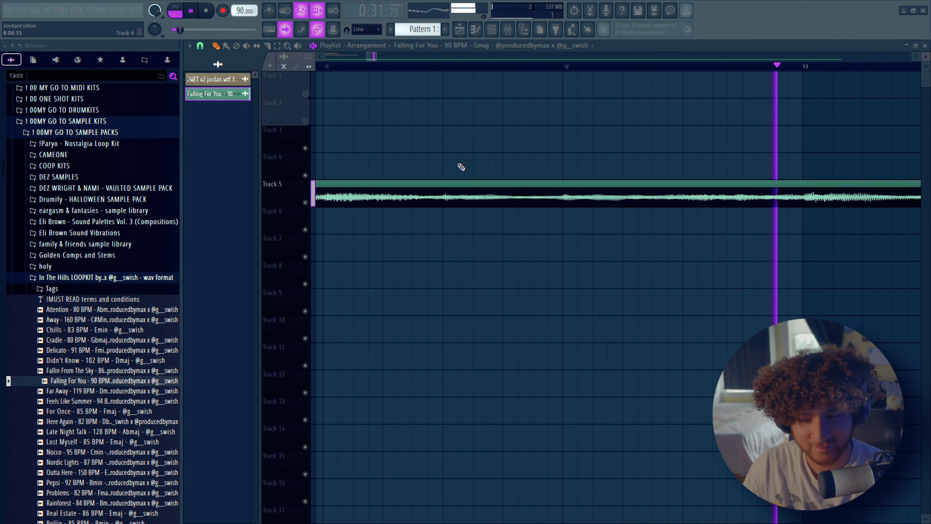
{"action": "scroll", "coordinate": [609, 280], "scroll_direction": "down", "scroll_amount": 5}
{"action": "key", "text": "space"}
{"action": "right_click", "coordinate": [491, 199]}
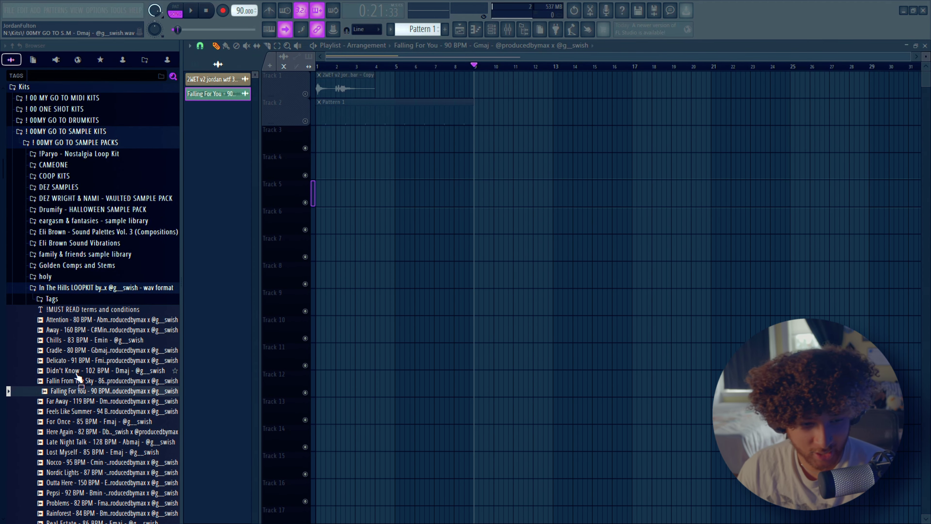
Place the Pepsi 92 BPM Bmin loop from the In The Hills loop kit at the start of Track 6
{"action": "scroll", "coordinate": [88, 363], "scroll_direction": "down", "scroll_amount": 6}
{"action": "left_click_drag", "start_coordinate": [75, 309], "coordinate": [329, 220]}
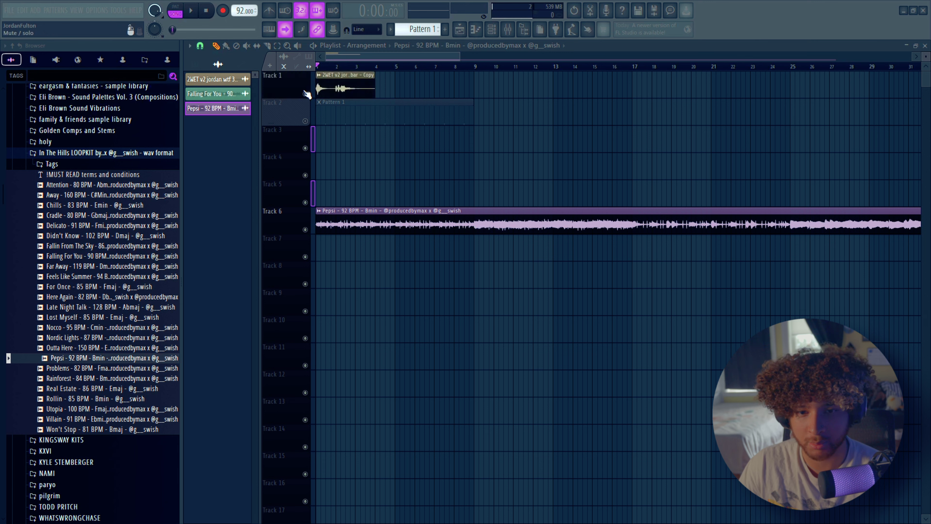
{"action": "double_click", "coordinate": [587, 224]}
{"action": "scroll", "coordinate": [691, 315], "scroll_direction": "down", "scroll_amount": 1}
{"action": "key", "text": "Escape"}
{"action": "scroll", "coordinate": [308, 75], "scroll_direction": "down", "scroll_amount": 3}
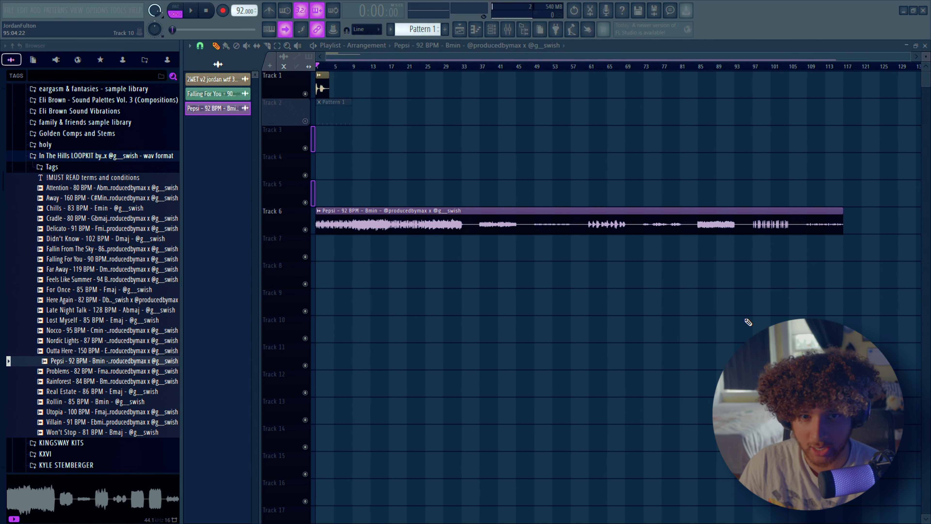
Inspect the Pepsi loop's audio clip settings, close them and collapse the In The Hills loop kit folder
{"action": "key", "text": "space"}
{"action": "scroll", "coordinate": [586, 224], "scroll_direction": "up", "scroll_amount": 3}
{"action": "double_click", "coordinate": [586, 224]}
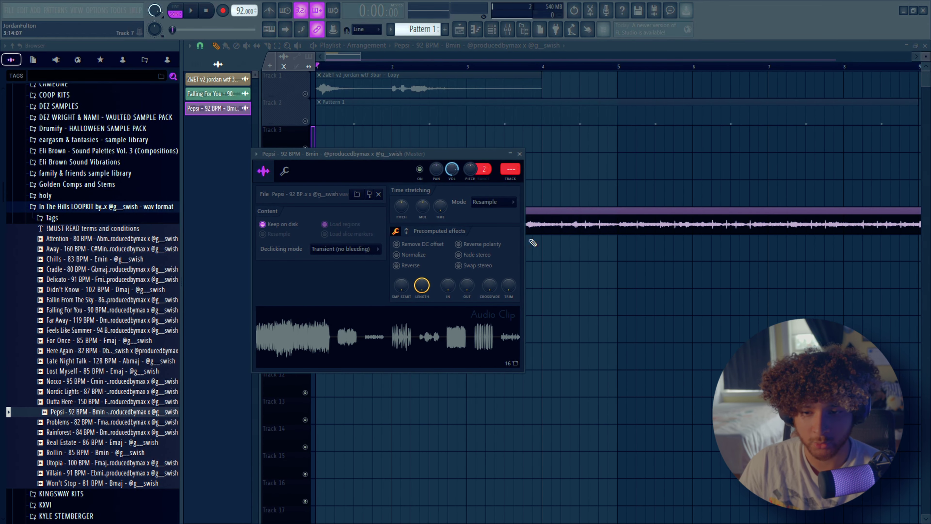
{"action": "left_click", "coordinate": [112, 208]}
{"action": "key", "text": "Escape"}
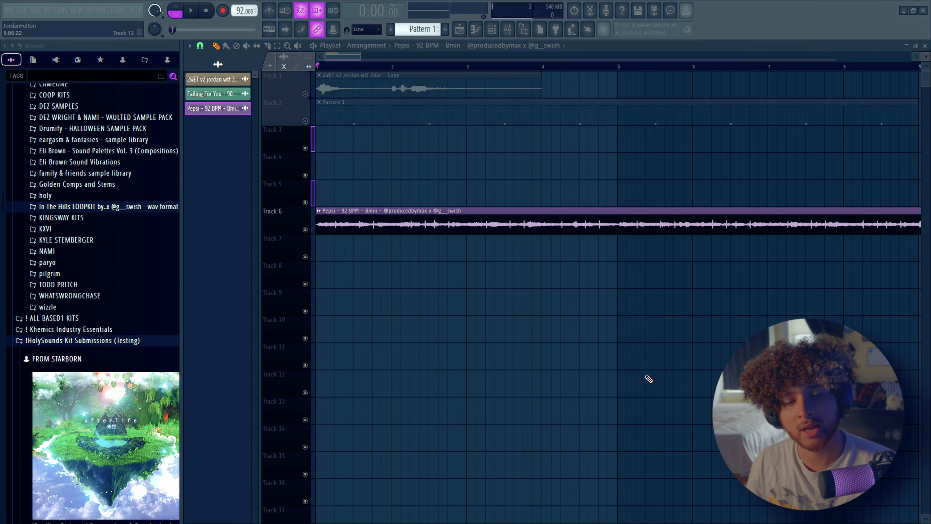
Play the Pepsi loop and select bars 1 to 8 as the playlist's time range
{"action": "key", "text": "space"}
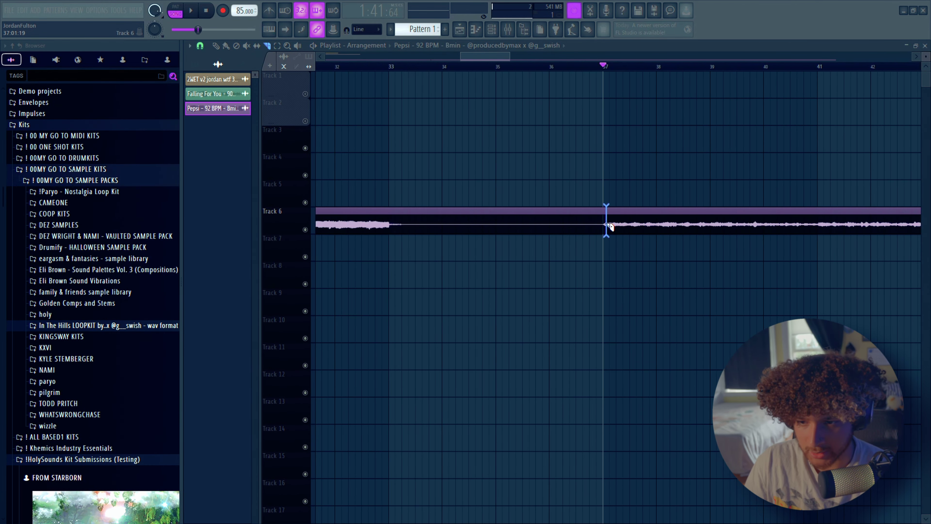
{"action": "scroll", "coordinate": [387, 227], "scroll_direction": "down", "scroll_amount": 3}
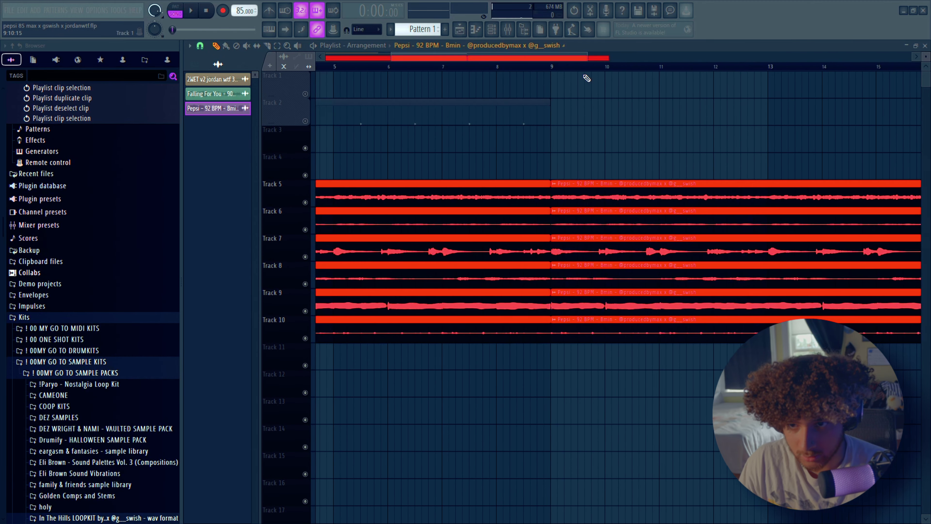
{"action": "left_click", "coordinate": [550, 66]}
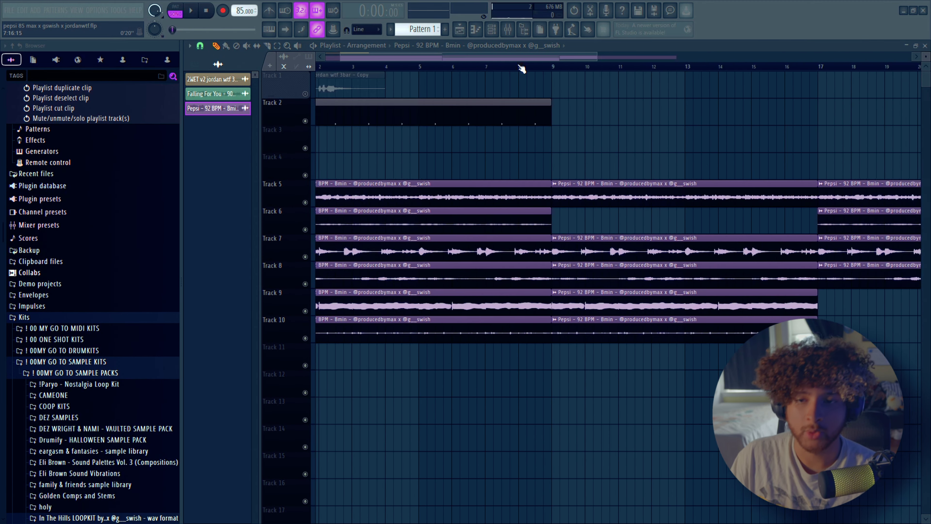
{"action": "left_click_drag", "start_coordinate": [557, 69], "coordinate": [176, 141]}
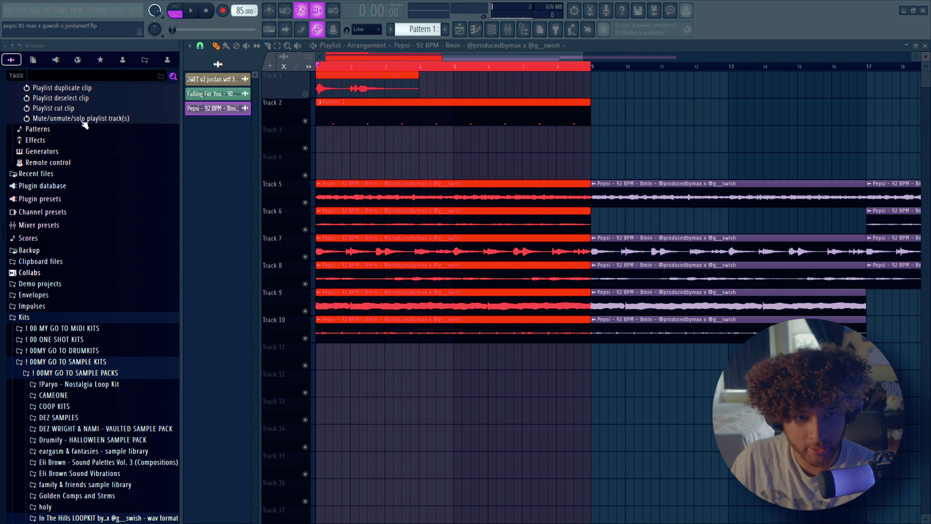
Collapse the expanded kit folder in the browser and open the ! 00MY GO TO DRUMKITS folder to look through its kits
{"action": "left_click", "coordinate": [99, 61]}
{"action": "left_click", "coordinate": [15, 61]}
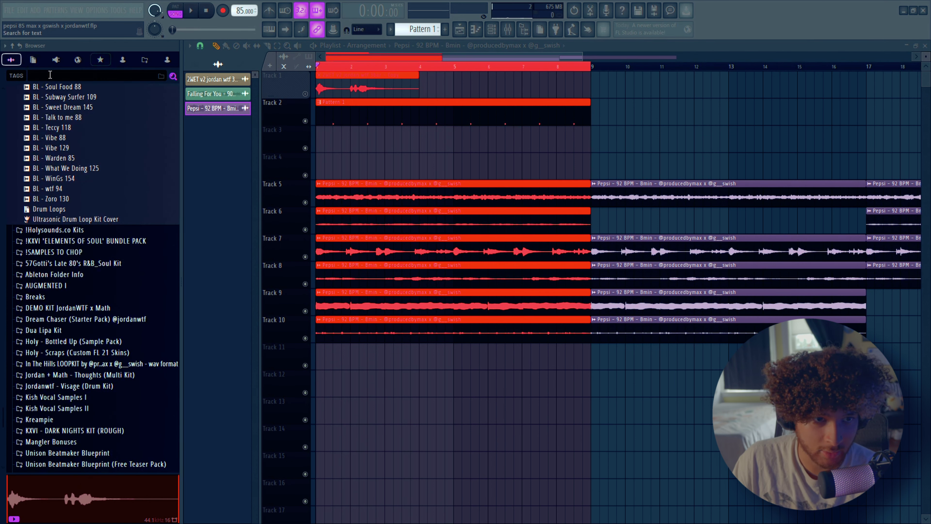
{"action": "left_click", "coordinate": [106, 249]}
{"action": "scroll", "coordinate": [102, 257], "scroll_direction": "up", "scroll_amount": 10}
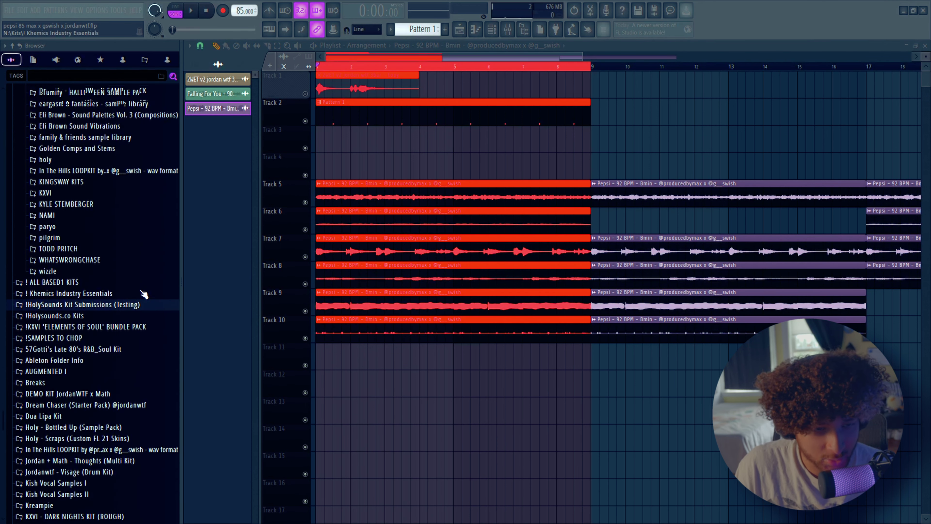
{"action": "scroll", "coordinate": [98, 286], "scroll_direction": "down", "scroll_amount": 2}
{"action": "scroll", "coordinate": [99, 287], "scroll_direction": "up", "scroll_amount": 8}
{"action": "left_click", "coordinate": [95, 319]}
{"action": "scroll", "coordinate": [95, 321], "scroll_direction": "down", "scroll_amount": 10}
{"action": "scroll", "coordinate": [94, 322], "scroll_direction": "up", "scroll_amount": 1}
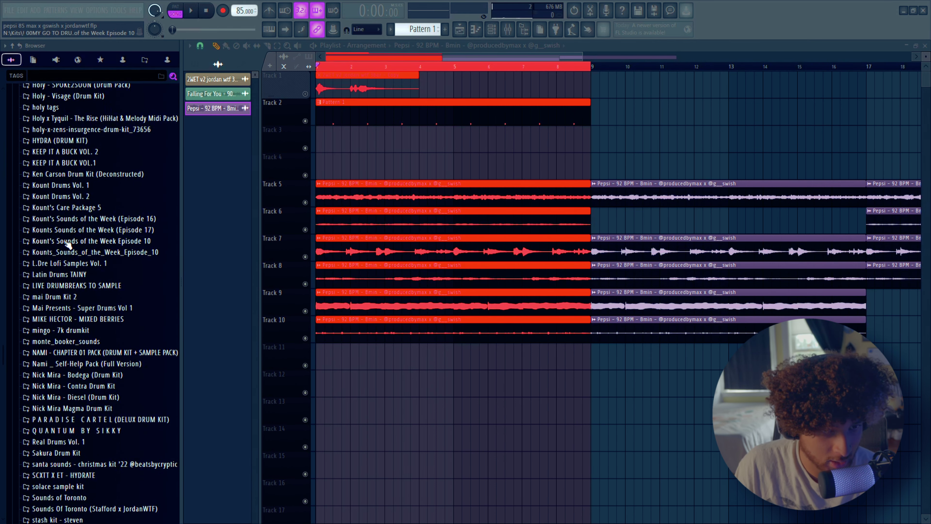
Open the Holy - Visage kit and the channel rack, and audition percs such as quickie (tom), jungle (fx) and stiff (perc)
{"action": "scroll", "coordinate": [68, 244], "scroll_direction": "up", "scroll_amount": 2}
{"action": "left_click", "coordinate": [68, 144]}
{"action": "key", "text": "F6"}
{"action": "left_click", "coordinate": [78, 346]}
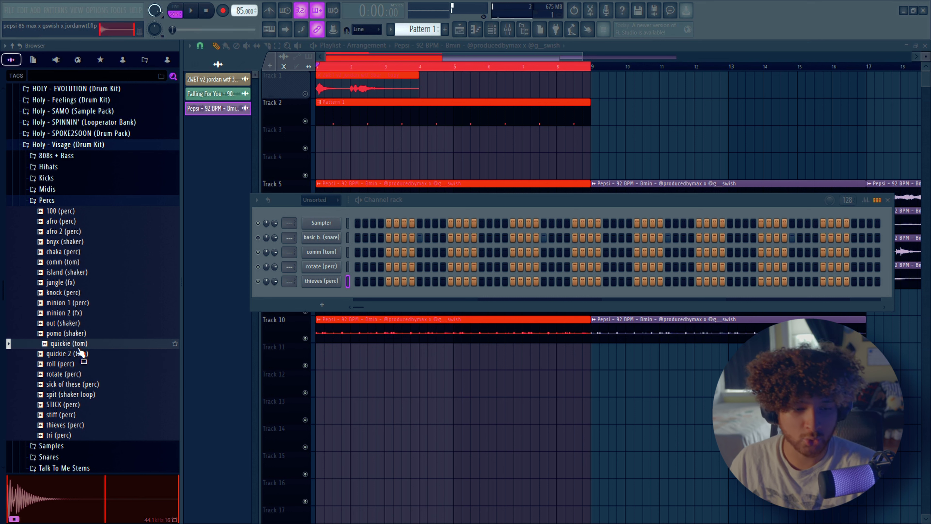
{"action": "left_click", "coordinate": [88, 312]}
{"action": "left_click", "coordinate": [110, 282]}
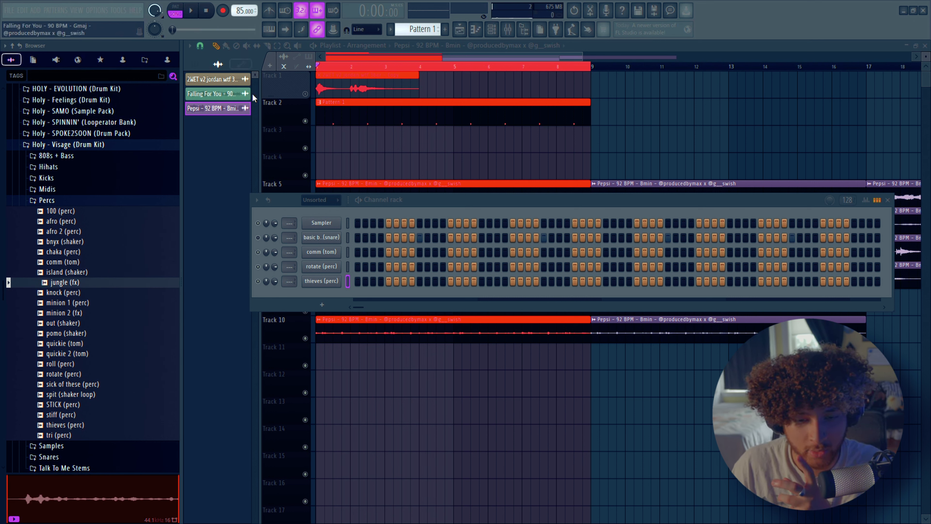
{"action": "left_click", "coordinate": [76, 417]}
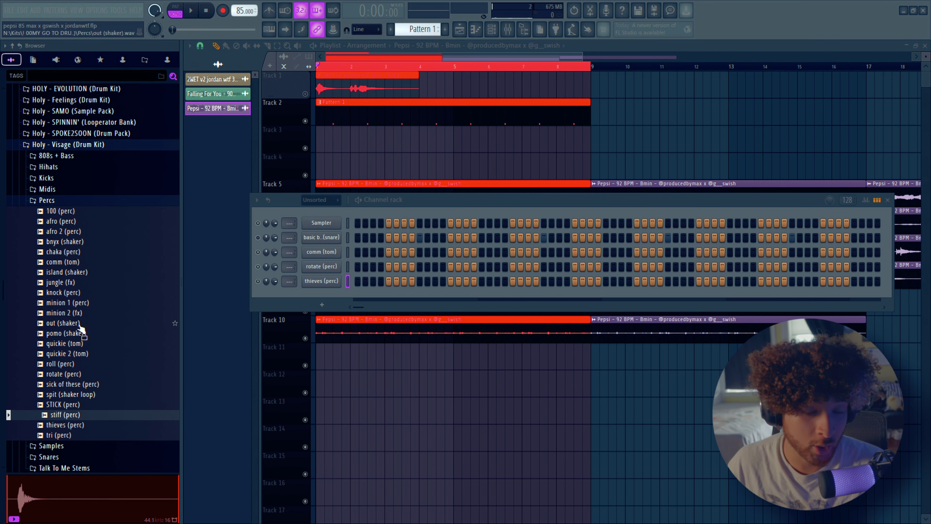
View the Kicks folder of the Holy - Visage kit, collapse the kit and return to the start of the drum kit list
{"action": "left_click", "coordinate": [46, 200]}
{"action": "left_click", "coordinate": [47, 178]}
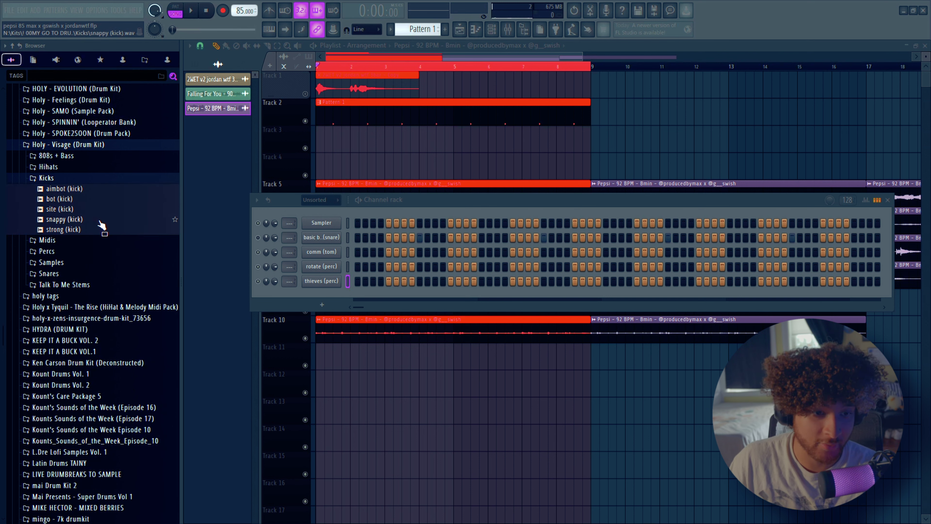
{"action": "left_click", "coordinate": [95, 178]}
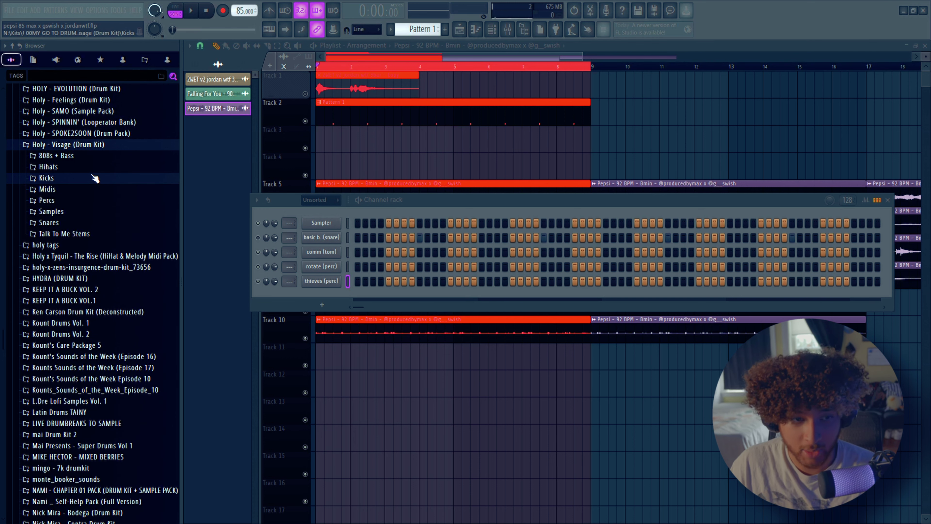
{"action": "left_click", "coordinate": [98, 145]}
{"action": "scroll", "coordinate": [99, 341], "scroll_direction": "up", "scroll_amount": 12}
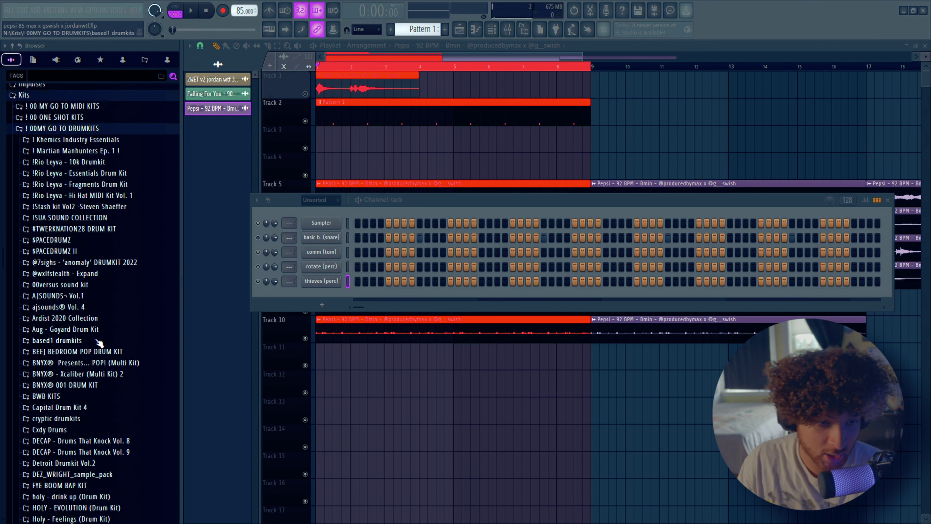
Duplicate the comm (tom) notes of bars 1 and 2 into bars 3 and 4 of the piano roll during playback
{"action": "key", "text": "space"}
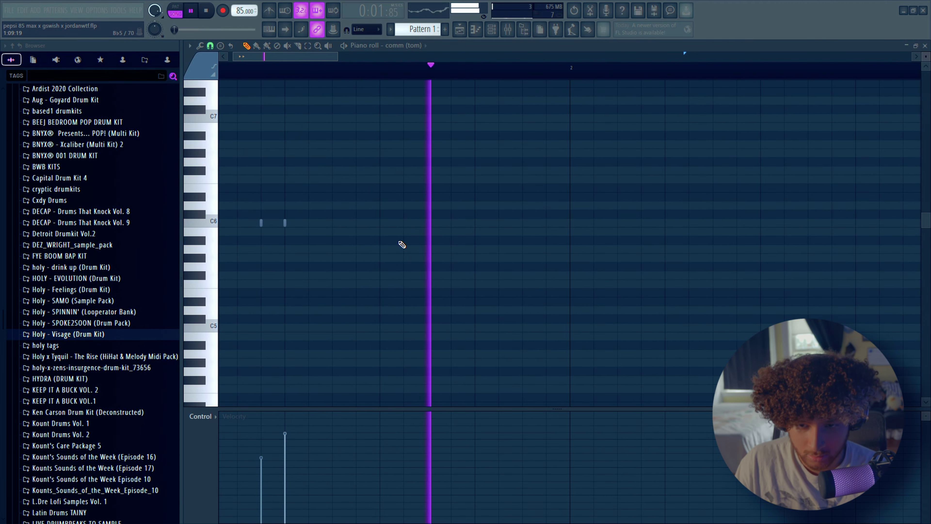
{"action": "scroll", "coordinate": [401, 245], "scroll_direction": "down", "scroll_amount": 4}
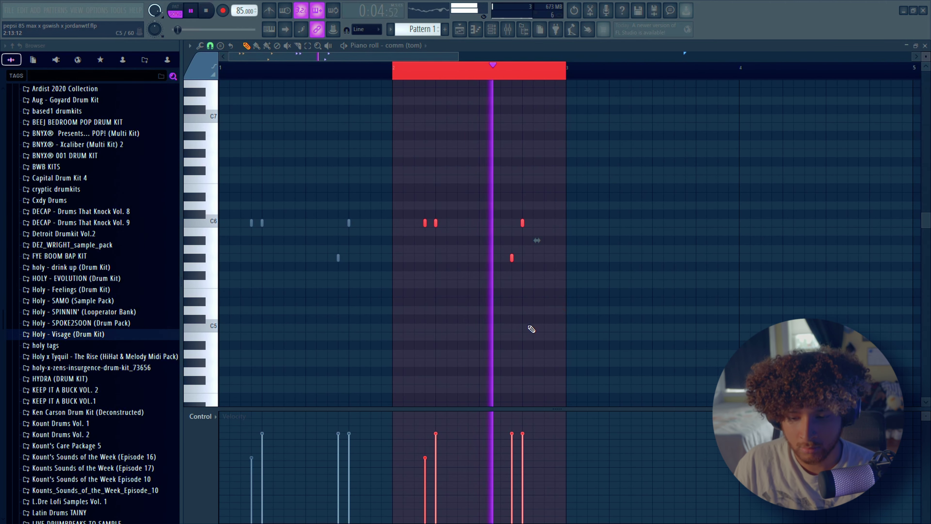
{"action": "key", "text": "space"}
{"action": "left_click_drag", "start_coordinate": [405, 64], "coordinate": [222, 66]}
{"action": "key", "text": "space"}
{"action": "key", "text": "ctrl+b"}
{"action": "scroll", "coordinate": [405, 258], "scroll_direction": "down", "scroll_amount": 3}
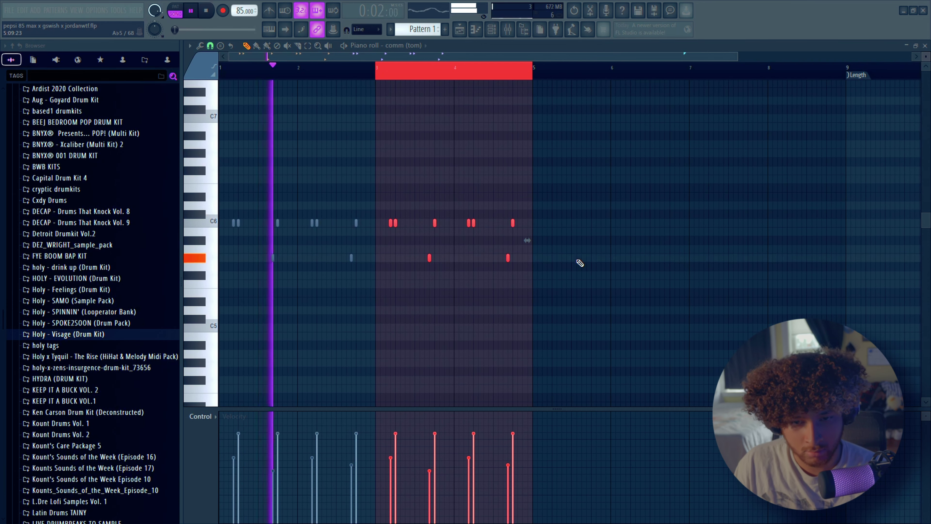
Check the lower row of comm (tom) notes, deselect them and add an extra C6 note near the end of bar 4
{"action": "left_click_drag", "start_coordinate": [534, 243], "coordinate": [223, 281]}
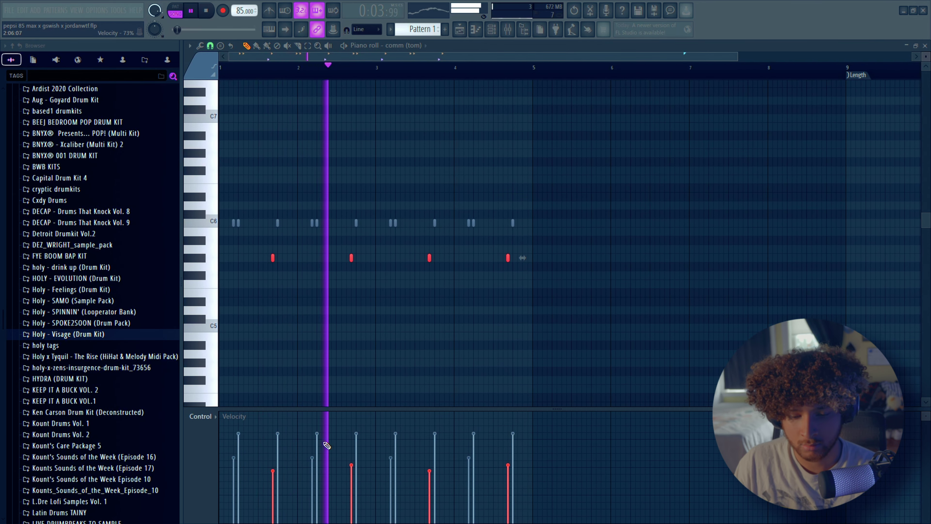
{"action": "scroll", "coordinate": [367, 232], "scroll_direction": "up", "scroll_amount": 2}
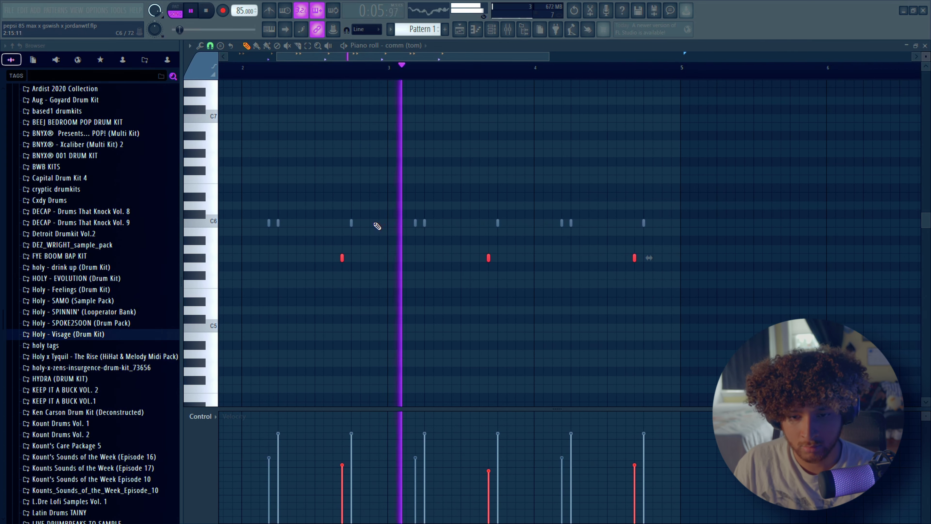
{"action": "key", "text": "ctrl+d"}
{"action": "left_click", "coordinate": [661, 223]}
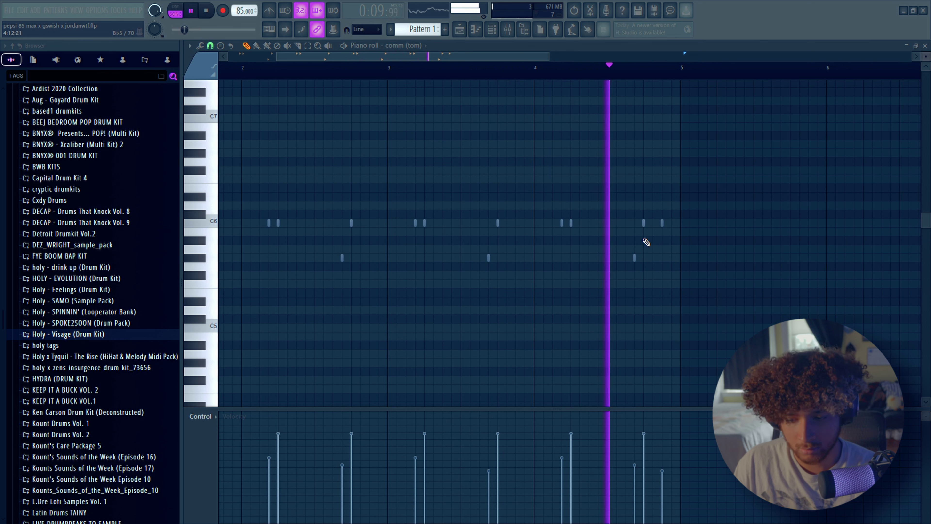
Stop playback and examine the comm (tom) notes of bars 1 to 4 within the eight-bar pattern
{"action": "key", "text": "space"}
{"action": "scroll", "coordinate": [499, 218], "scroll_direction": "down", "scroll_amount": 3}
{"action": "left_click_drag", "start_coordinate": [491, 146], "coordinate": [219, 324]}
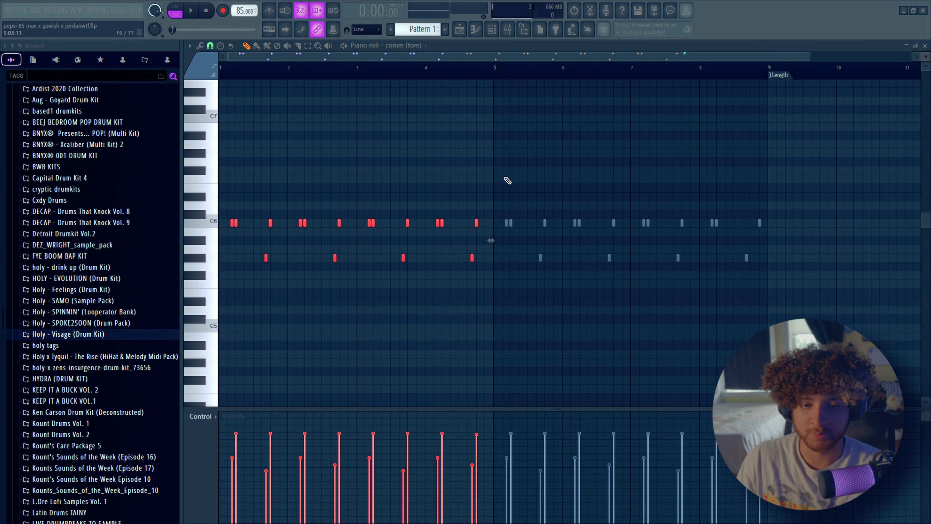
{"action": "left_click_drag", "start_coordinate": [502, 149], "coordinate": [219, 278]}
{"action": "left_click_drag", "start_coordinate": [484, 175], "coordinate": [219, 356]}
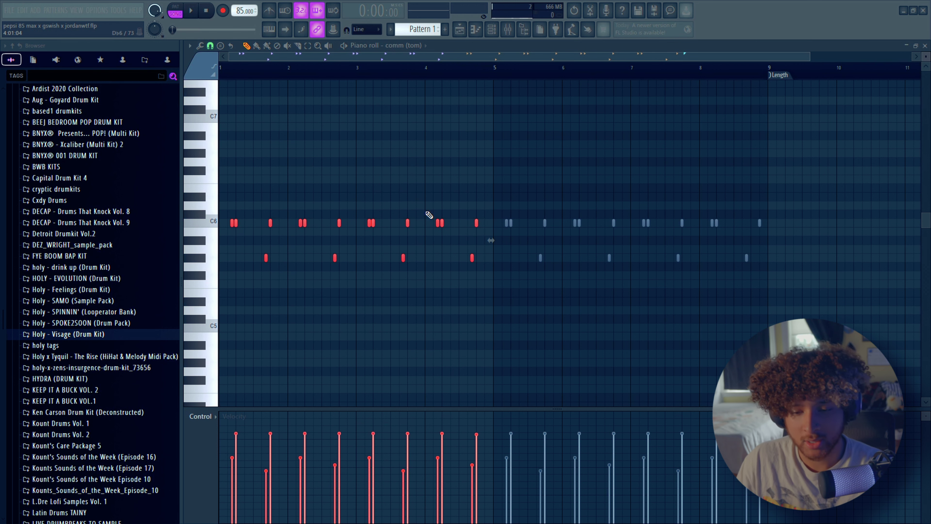
{"action": "left_click", "coordinate": [422, 213]}
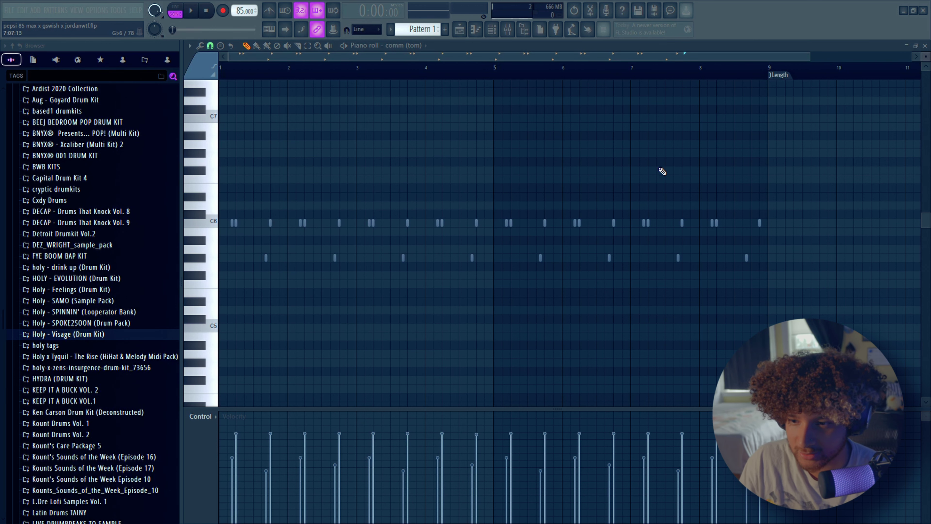
Compare the repeating comm (tom) phrase across bars 1 to 7 with the notes of bar 8
{"action": "left_click_drag", "start_coordinate": [694, 177], "coordinate": [195, 309]}
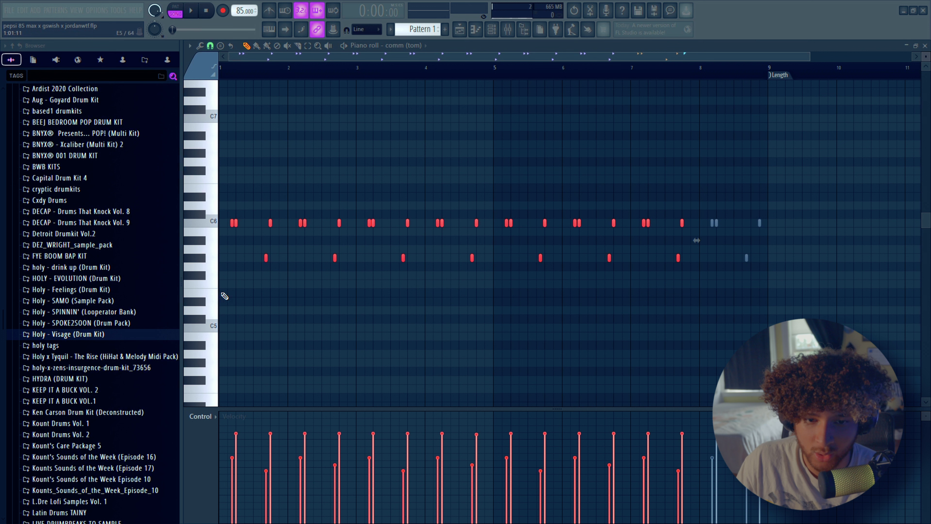
{"action": "left_click_drag", "start_coordinate": [784, 201], "coordinate": [713, 270]}
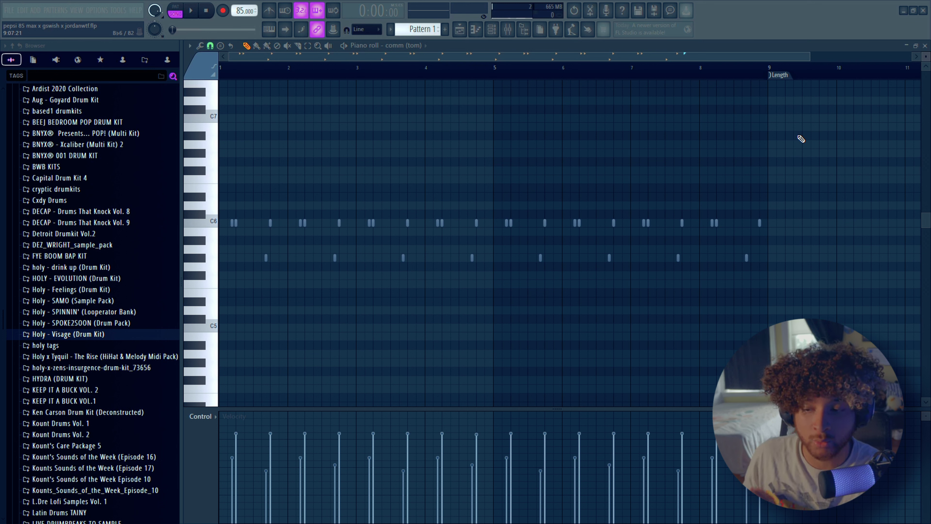
{"action": "left_click_drag", "start_coordinate": [631, 212], "coordinate": [522, 285]}
{"action": "left_click", "coordinate": [675, 308]}
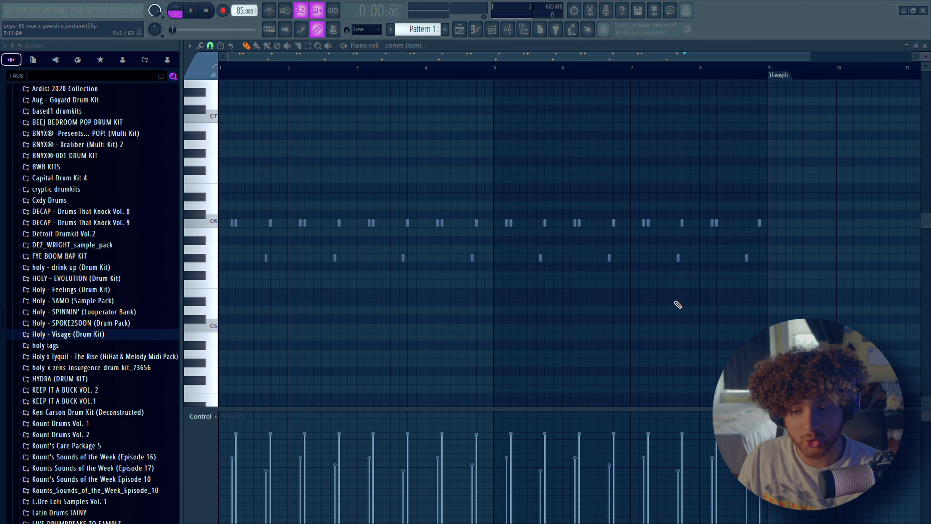
{"action": "left_click_drag", "start_coordinate": [277, 312], "coordinate": [470, 169]}
{"action": "left_click_drag", "start_coordinate": [843, 163], "coordinate": [568, 319]}
{"action": "left_click", "coordinate": [582, 316]}
{"action": "left_click_drag", "start_coordinate": [817, 194], "coordinate": [698, 292]}
{"action": "left_click", "coordinate": [784, 299]}
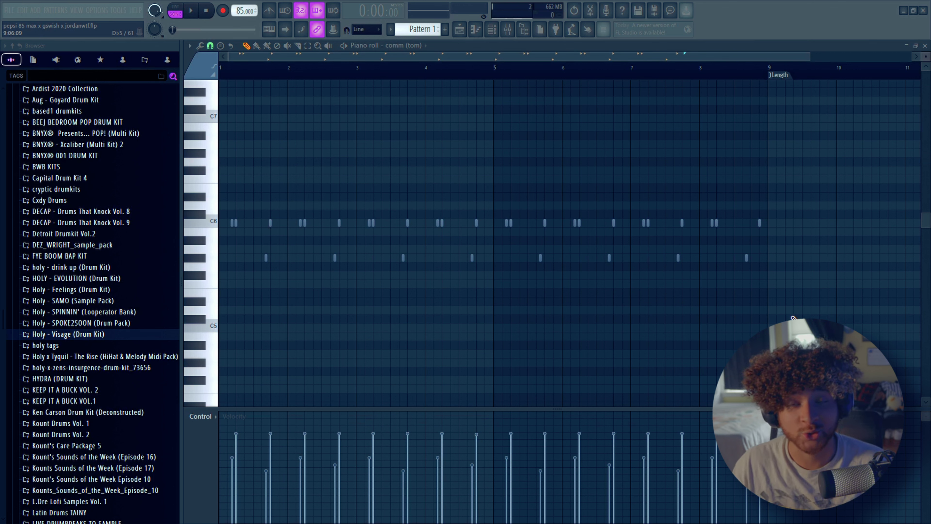
{"action": "left_click_drag", "start_coordinate": [810, 210], "coordinate": [710, 282]}
{"action": "left_click", "coordinate": [711, 283]}
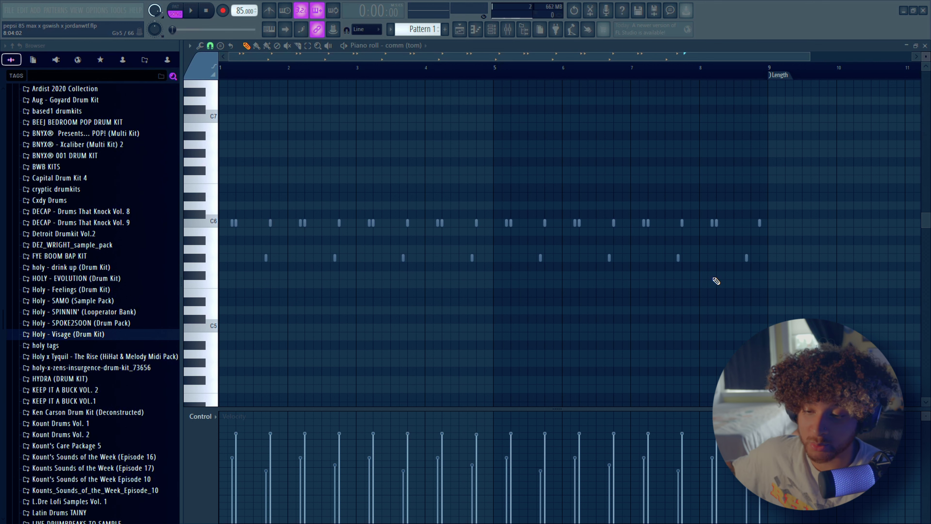
{"action": "key", "text": "ctrl+a"}
{"action": "key", "text": "F7"}
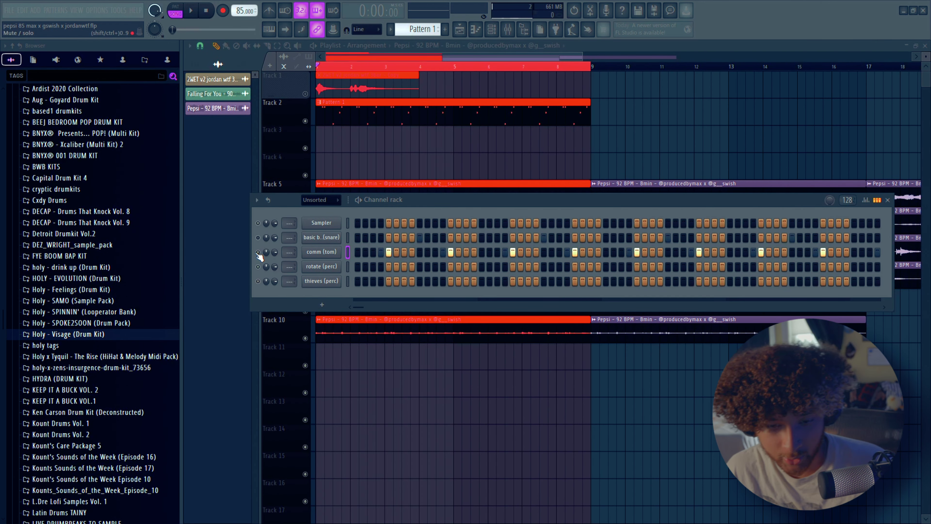
{"action": "left_click", "coordinate": [321, 266]}
{"action": "key", "text": "Escape"}
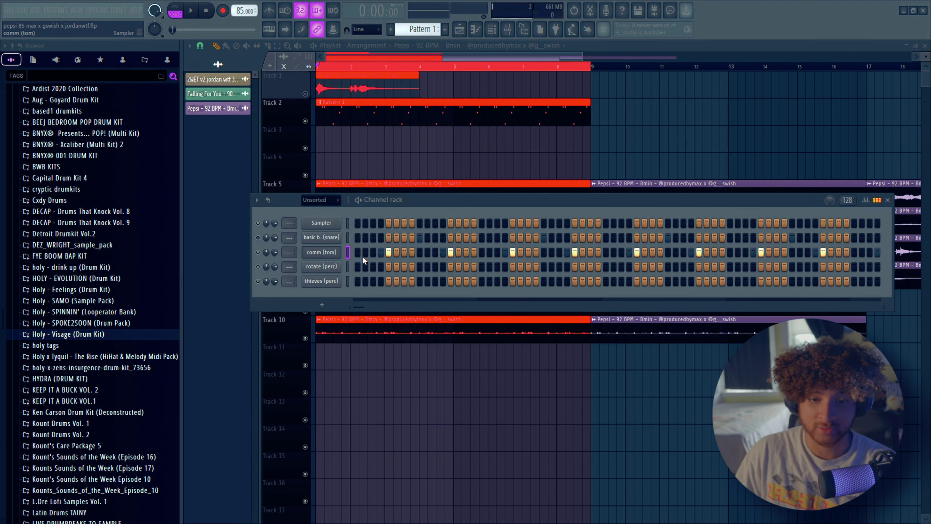
{"action": "key", "text": "F7"}
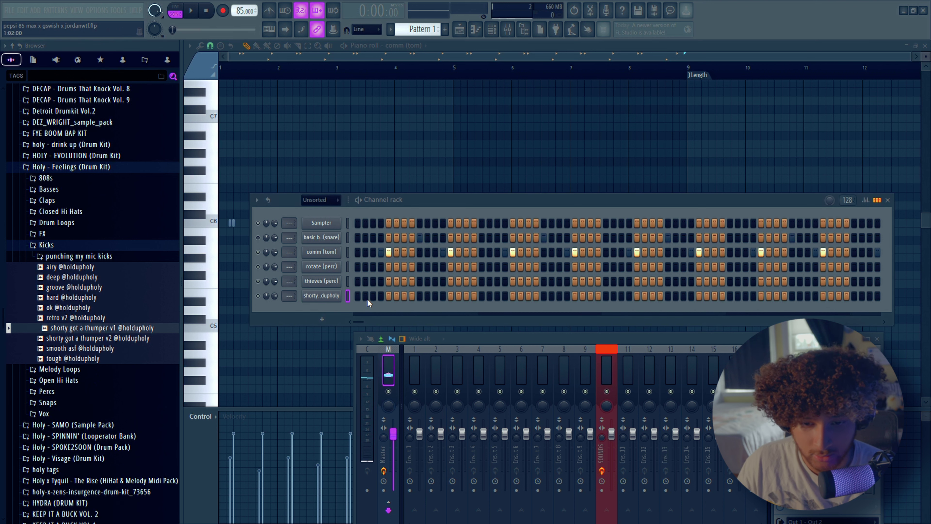
Sequence the new kick across bars 1 and 2 while playing the beat, and open its notes in the piano roll
{"action": "key", "text": "space"}
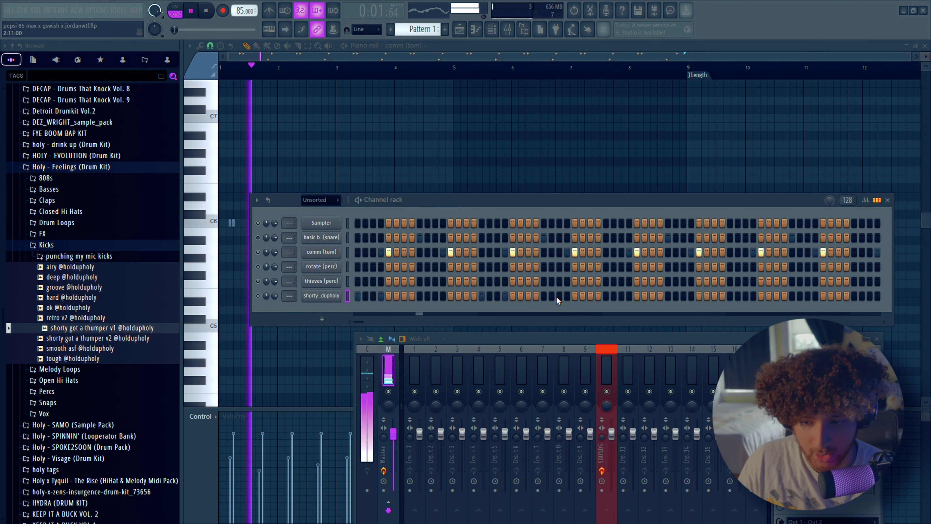
{"action": "key", "text": "F7"}
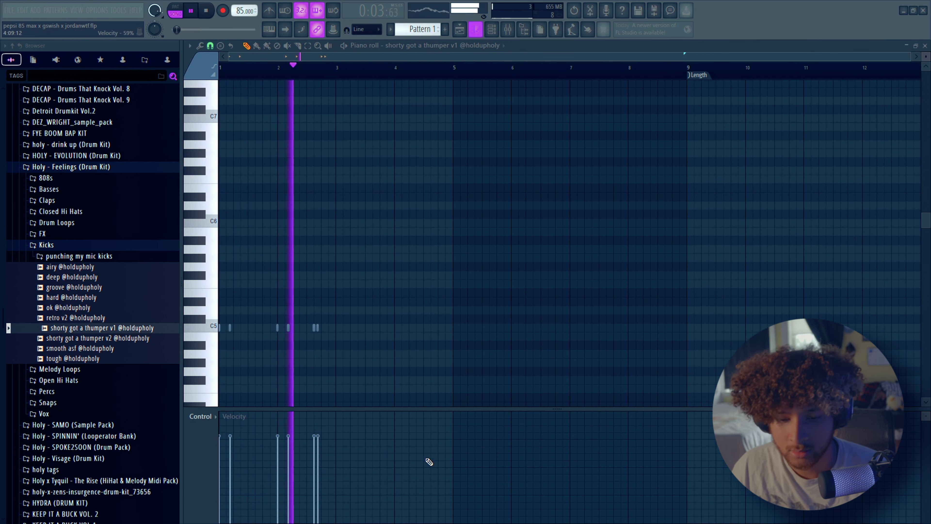
{"action": "key", "text": "F7"}
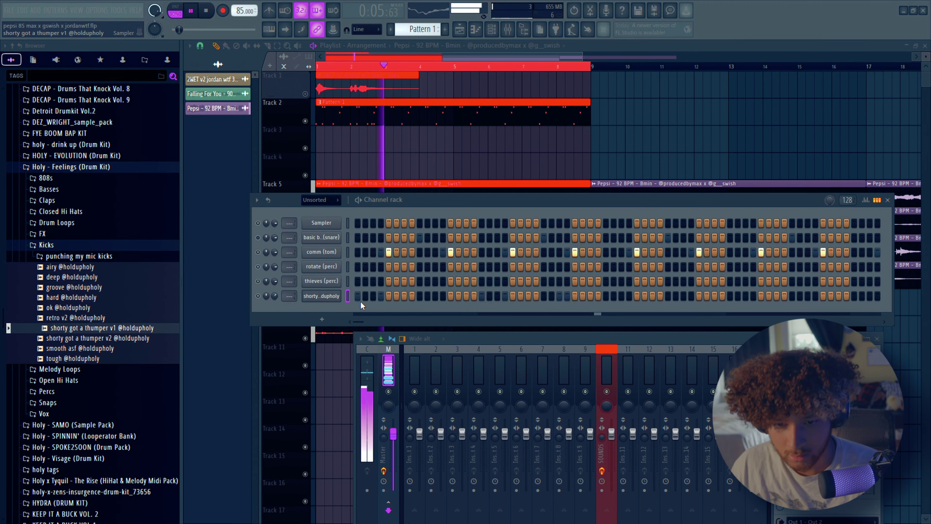
{"action": "key", "text": "space"}
{"action": "key", "text": "F7"}
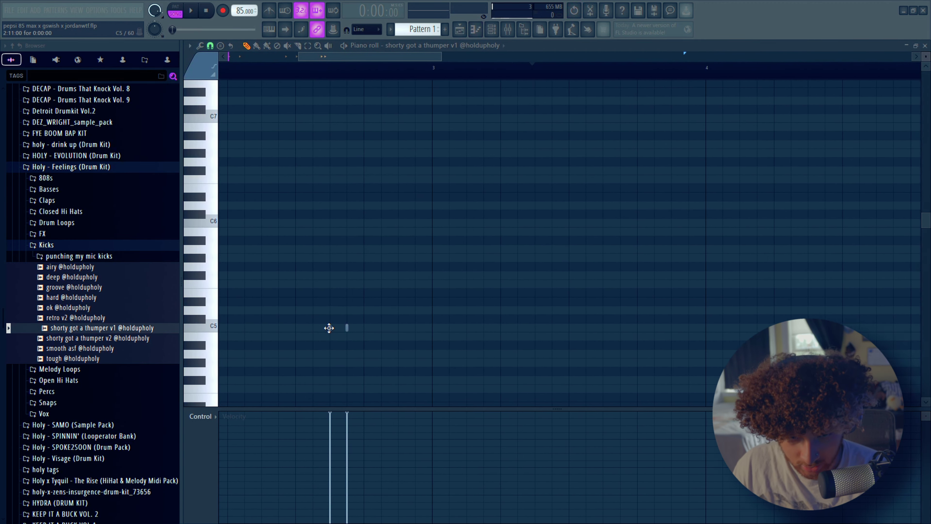
Raise the main kick velocities, keep the last kick of bar 2 softer, and duplicate the two-bar kick pattern into bars 3 and 4
{"action": "scroll", "coordinate": [382, 308], "scroll_direction": "down", "scroll_amount": 3}
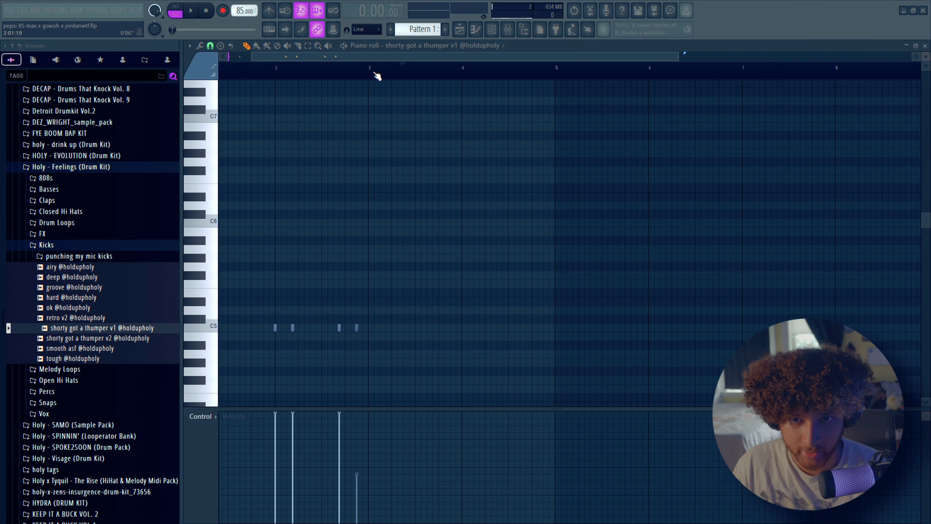
{"action": "key", "text": "ctrl+a"}
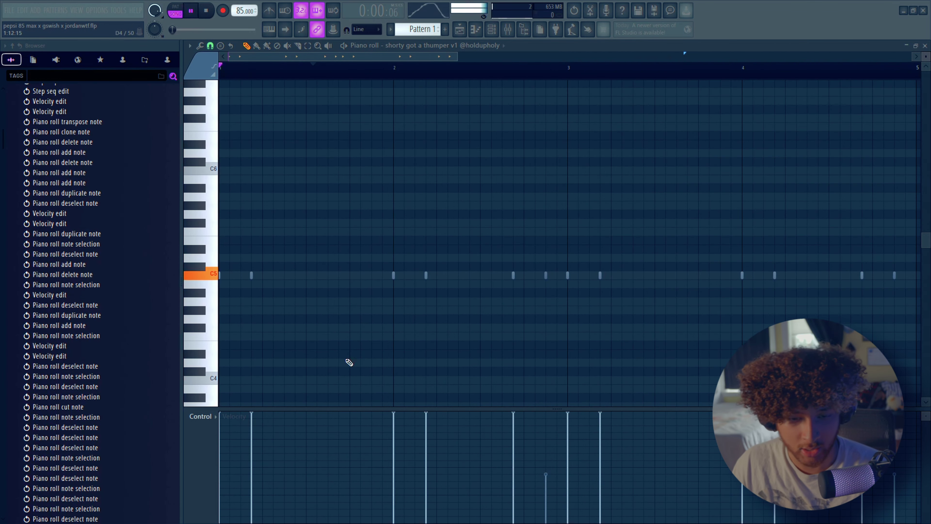
{"action": "key", "text": "space"}
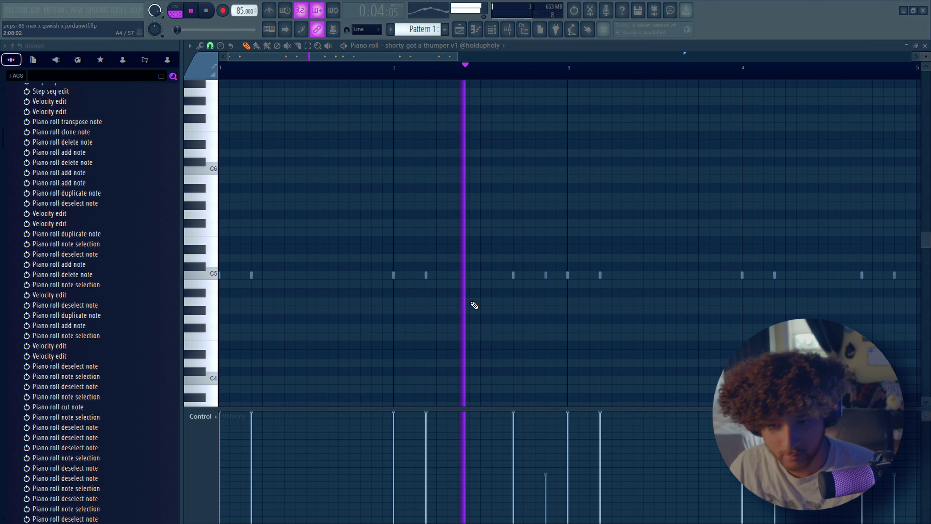
{"action": "key", "text": "space"}
Try a quieter extra C5 kick shortly after the second kick of bar 1, and remove it again
{"action": "left_click_drag", "start_coordinate": [226, 294], "coordinate": [261, 289]}
{"action": "scroll", "coordinate": [262, 279], "scroll_direction": "up", "scroll_amount": 2, "text": "ctrl"}
{"action": "scroll", "coordinate": [262, 279], "scroll_direction": "up", "scroll_amount": 1, "text": "ctrl"}
{"action": "left_click", "coordinate": [272, 276]}
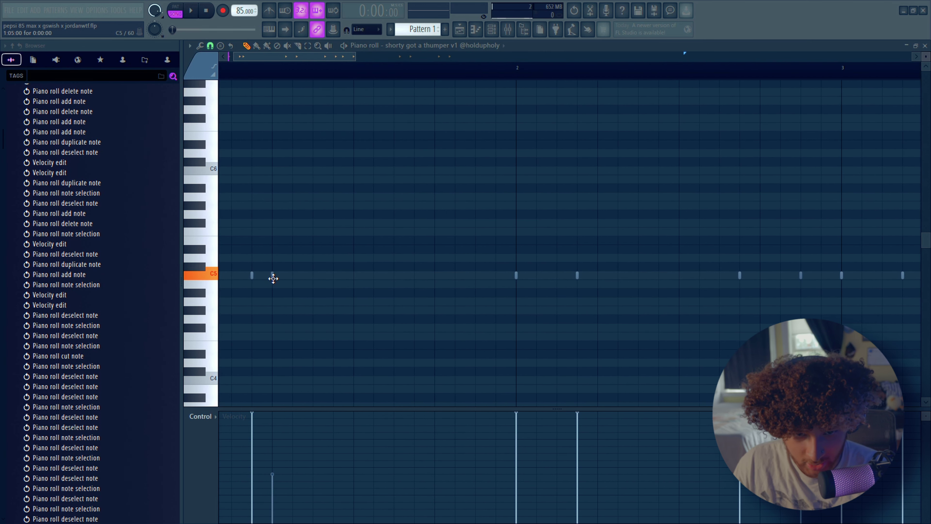
{"action": "right_click", "coordinate": [272, 274]}
{"action": "left_click_drag", "start_coordinate": [387, 263], "coordinate": [275, 310]}
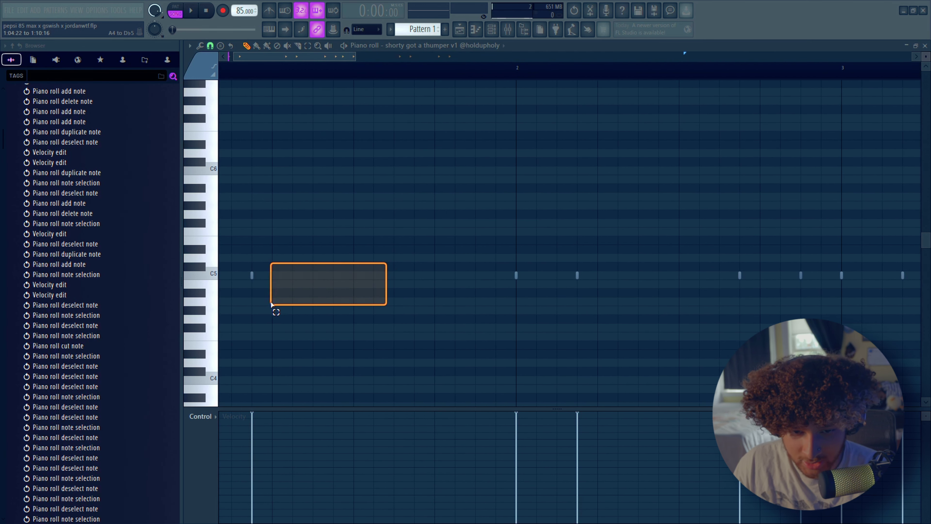
{"action": "left_click_drag", "start_coordinate": [425, 255], "coordinate": [277, 311]}
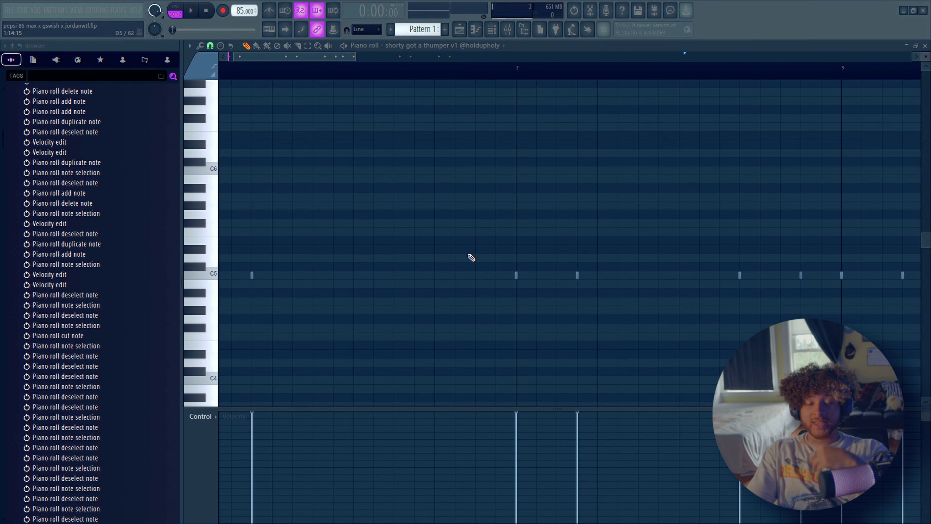
Try an extra C5 kick in the last beat of bar 1, and remove it again
{"action": "left_click_drag", "start_coordinate": [294, 236], "coordinate": [219, 357]}
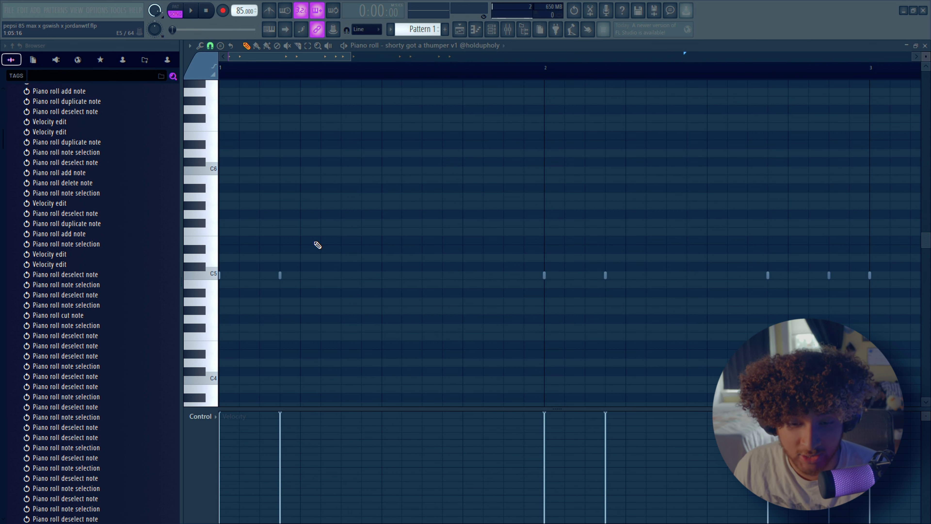
{"action": "left_click", "coordinate": [462, 275]}
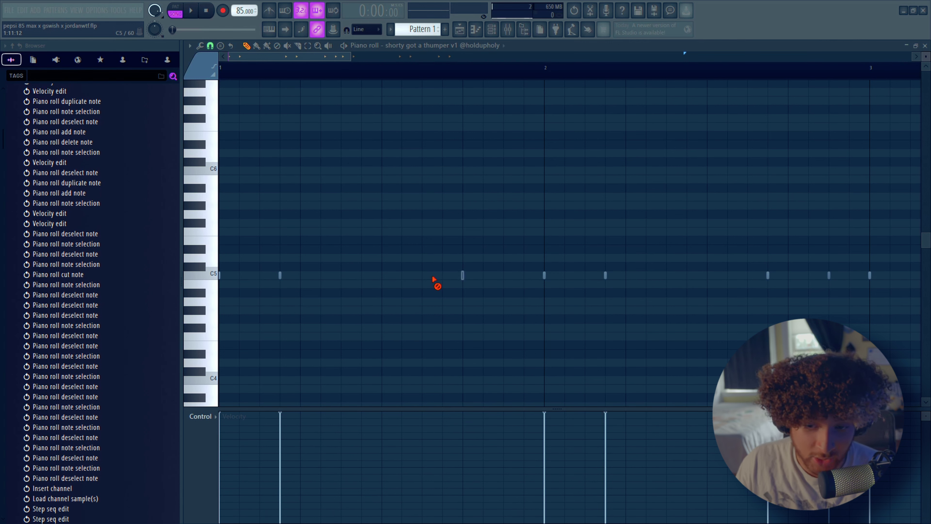
{"action": "key", "text": "space"}
{"action": "left_click_drag", "start_coordinate": [489, 263], "coordinate": [453, 291]}
{"action": "key", "text": "space"}
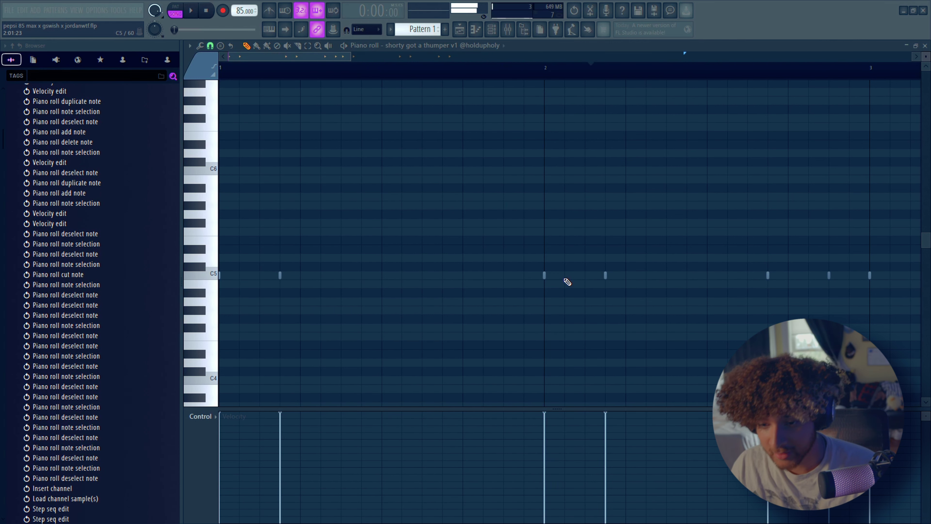
Examine the two kicks opening bar 2 within the eight-bar pattern and deselect them
{"action": "left_click_drag", "start_coordinate": [648, 262], "coordinate": [502, 312]}
{"action": "scroll", "coordinate": [501, 348], "scroll_direction": "down", "scroll_amount": 3}
{"action": "scroll", "coordinate": [391, 324], "scroll_direction": "up", "scroll_amount": 5}
{"action": "scroll", "coordinate": [302, 243], "scroll_direction": "down", "scroll_amount": 5}
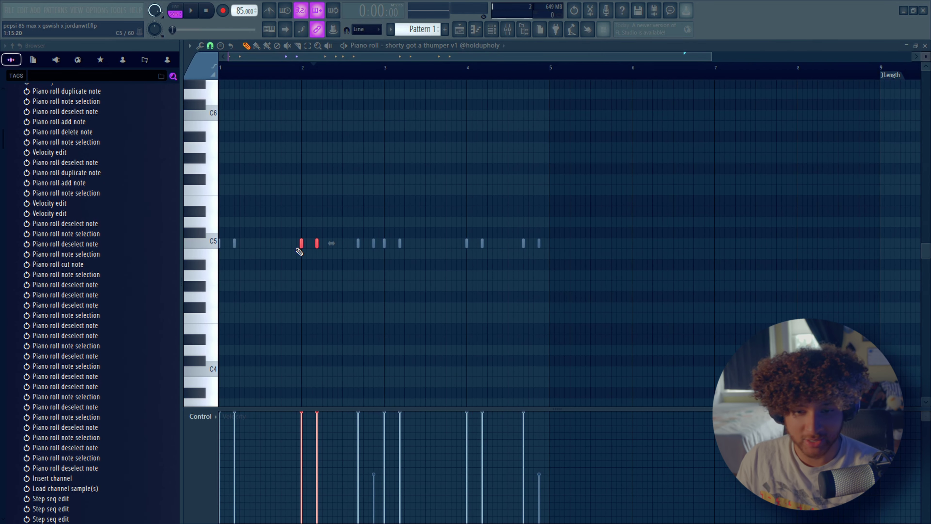
{"action": "left_click", "coordinate": [355, 149]}
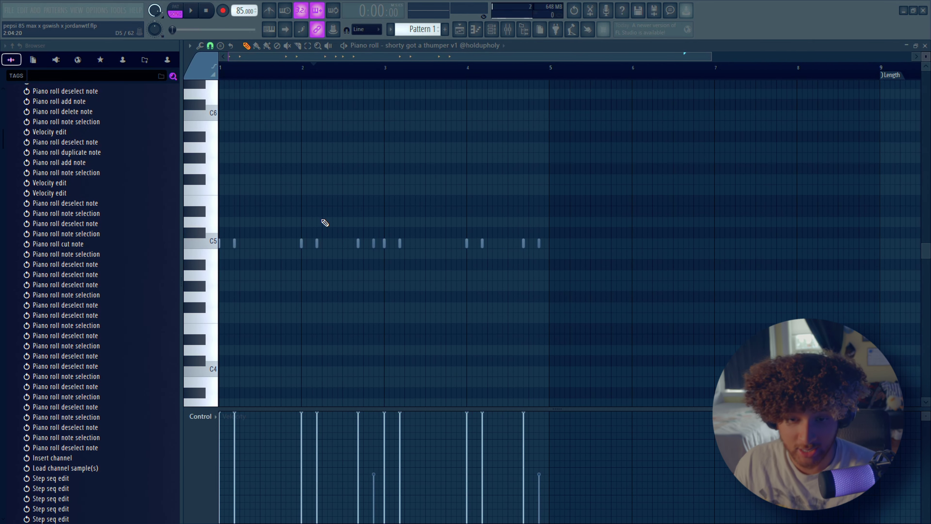
Play the kick pattern from the start of bar 2 and check the kick in the second half of that bar
{"action": "left_click", "coordinate": [301, 70]}
{"action": "scroll", "coordinate": [408, 187], "scroll_direction": "up", "scroll_amount": 4}
{"action": "key", "text": "space"}
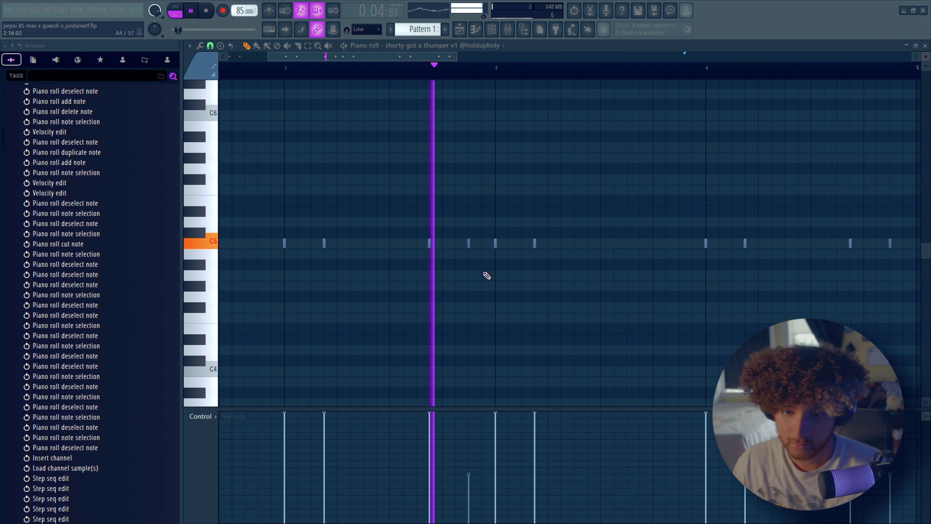
{"action": "key", "text": "space"}
{"action": "left_click", "coordinate": [426, 242]}
{"action": "right_click", "coordinate": [401, 253]}
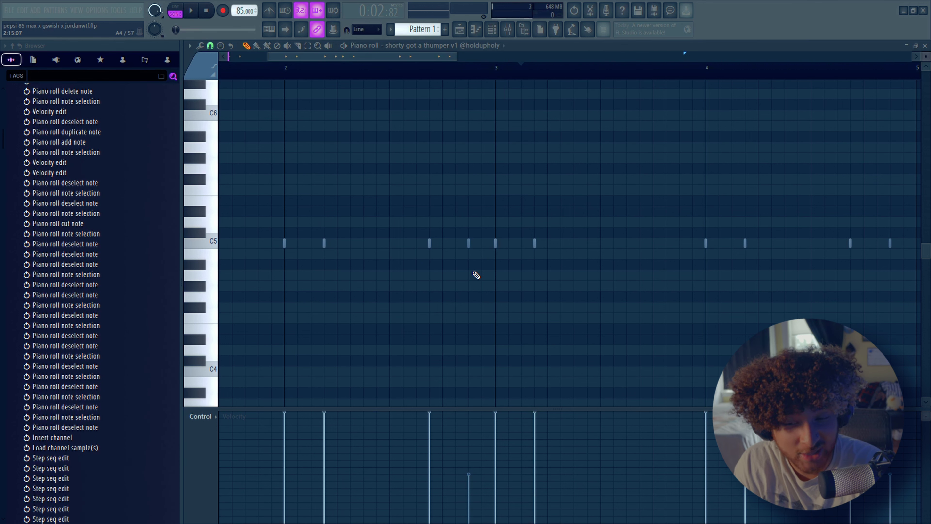
Raise the velocities of the soft kicks at the ends of bars 2 and 4, and play the pattern
{"action": "left_click_drag", "start_coordinate": [470, 254], "coordinate": [456, 267]}
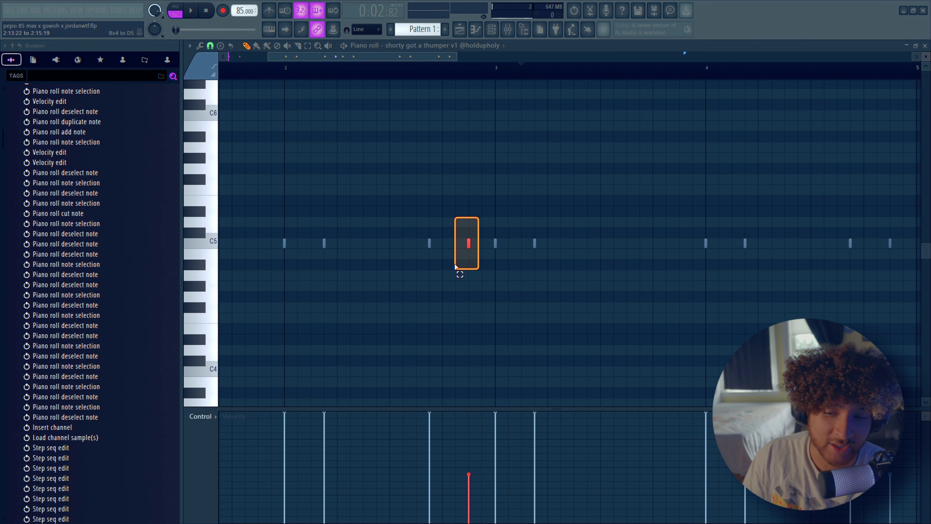
{"action": "left_click", "coordinate": [489, 447]}
{"action": "scroll", "coordinate": [397, 314], "scroll_direction": "down", "scroll_amount": 1}
{"action": "left_click_drag", "start_coordinate": [605, 249], "coordinate": [555, 228]}
{"action": "left_click", "coordinate": [565, 435]}
{"action": "key", "text": "space"}
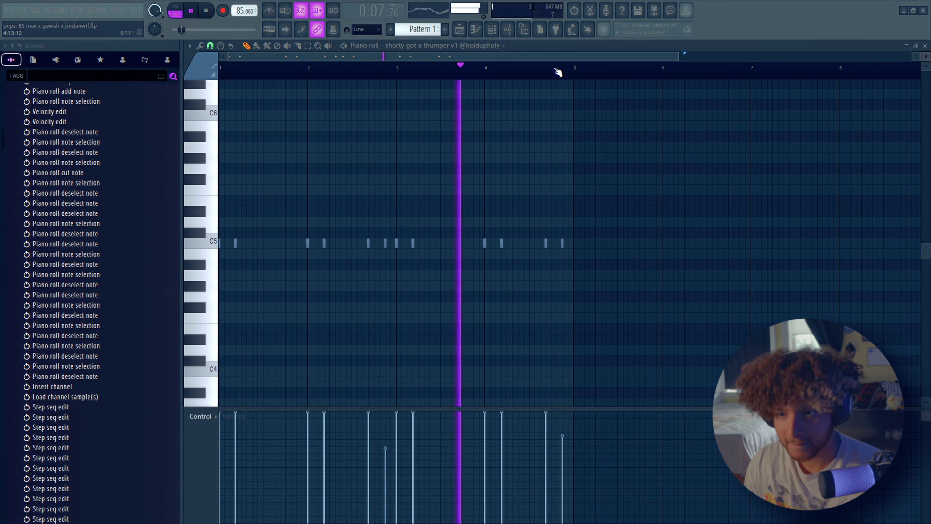
Duplicate the four-bar kick pattern into bars 5 to 8 and vary bar 8 with an earlier second-to-last kick and a louder final kick
{"action": "key", "text": "ctrl+a"}
{"action": "key", "text": "ctrl+b"}
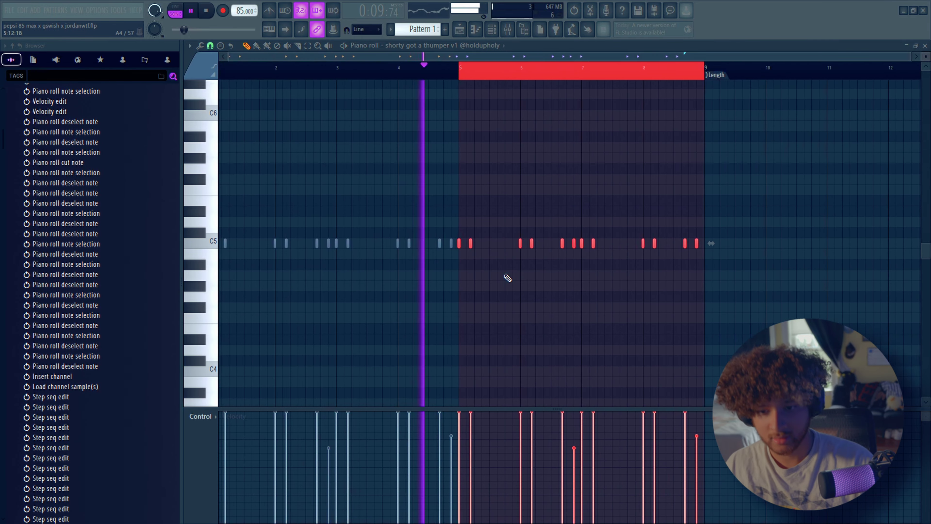
{"action": "key", "text": "ctrl+d"}
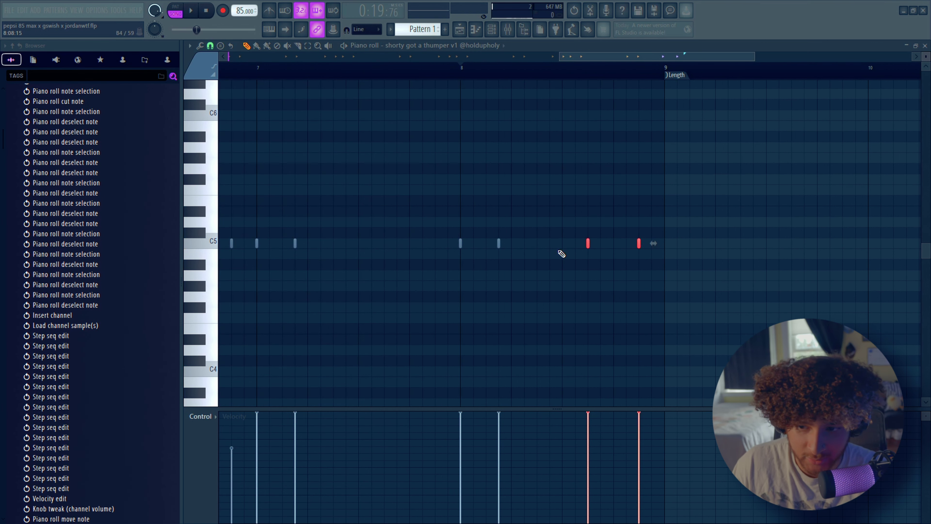
{"action": "scroll", "coordinate": [565, 187], "scroll_direction": "down", "scroll_amount": 6}
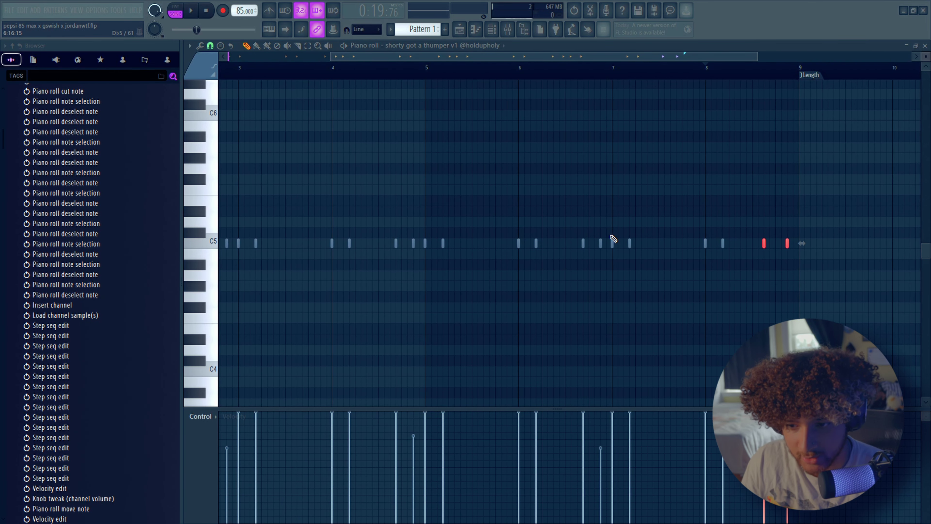
Compare the two closing kicks of bar 6 with those ending bar 8, and deselect the notes
{"action": "left_click_drag", "start_coordinate": [609, 229], "coordinate": [567, 264]}
{"action": "scroll", "coordinate": [759, 308], "scroll_direction": "up", "scroll_amount": 1}
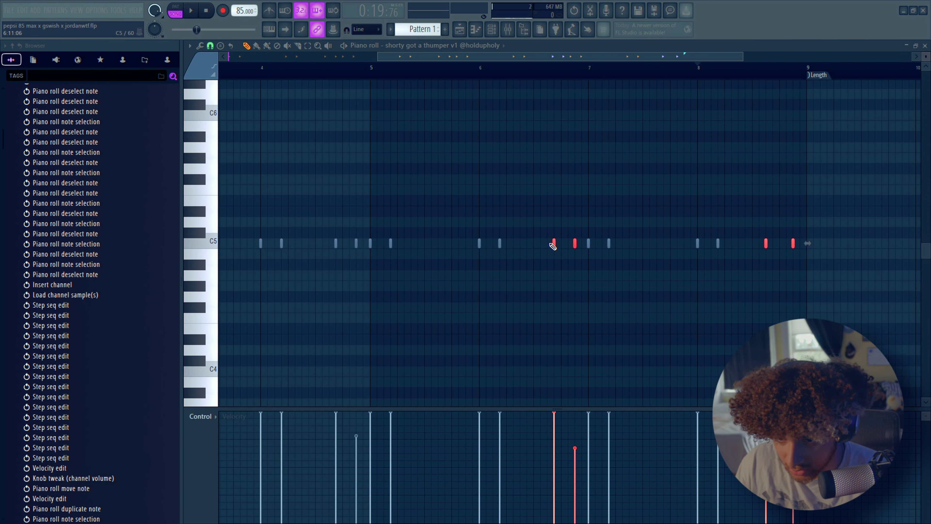
{"action": "scroll", "coordinate": [550, 253], "scroll_direction": "down", "scroll_amount": 1}
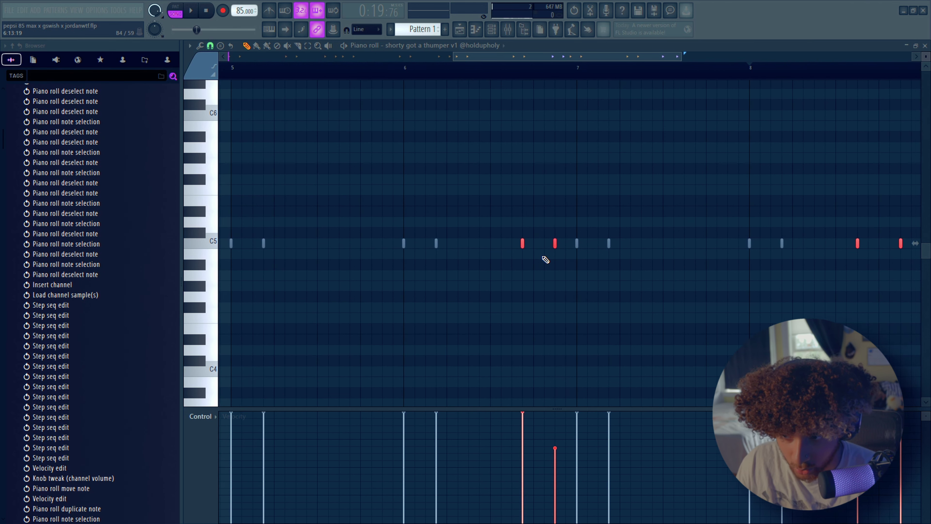
{"action": "left_click", "coordinate": [753, 284]}
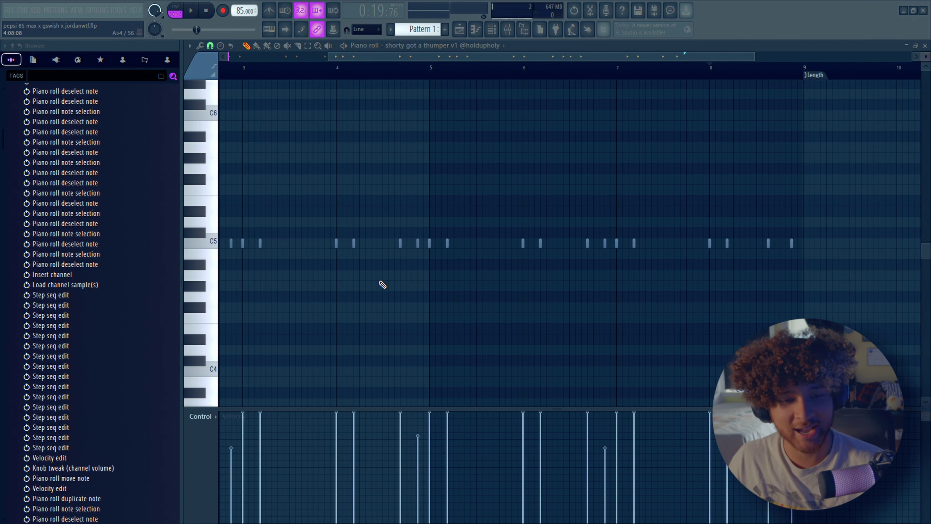
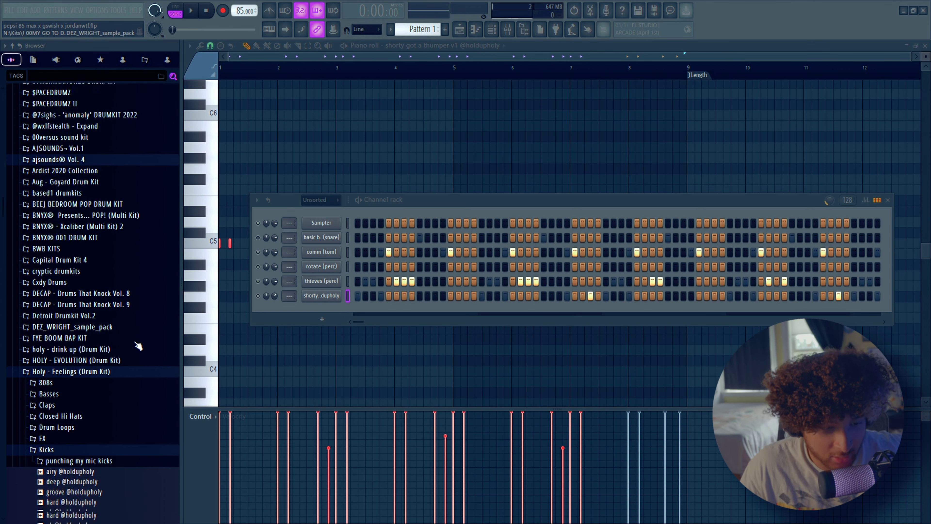
Load the "(hihat) water_2" sample from ajsounds Vol. 3 and place a C5 hat on every beat
{"action": "scroll", "coordinate": [138, 346], "scroll_direction": "down", "scroll_amount": 2}
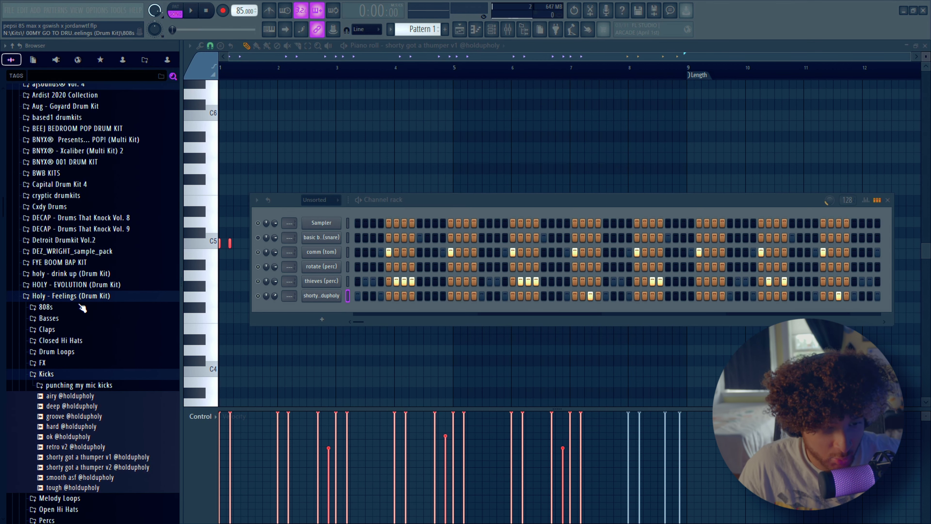
{"action": "scroll", "coordinate": [67, 318], "scroll_direction": "up", "scroll_amount": 5}
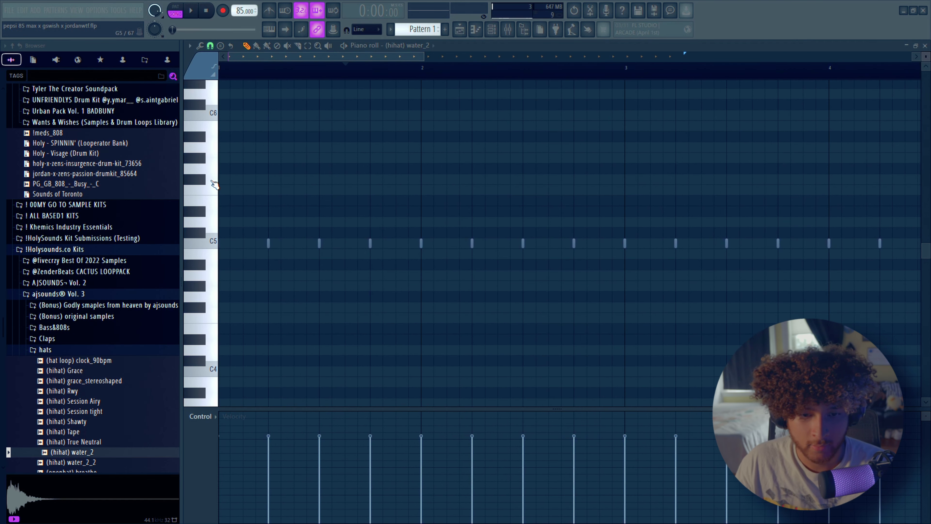
Replace the hat on beat 2 of bar 1 with a three-note roll of rising velocity leading into beat 3, and play it
{"action": "left_click", "coordinate": [270, 243]}
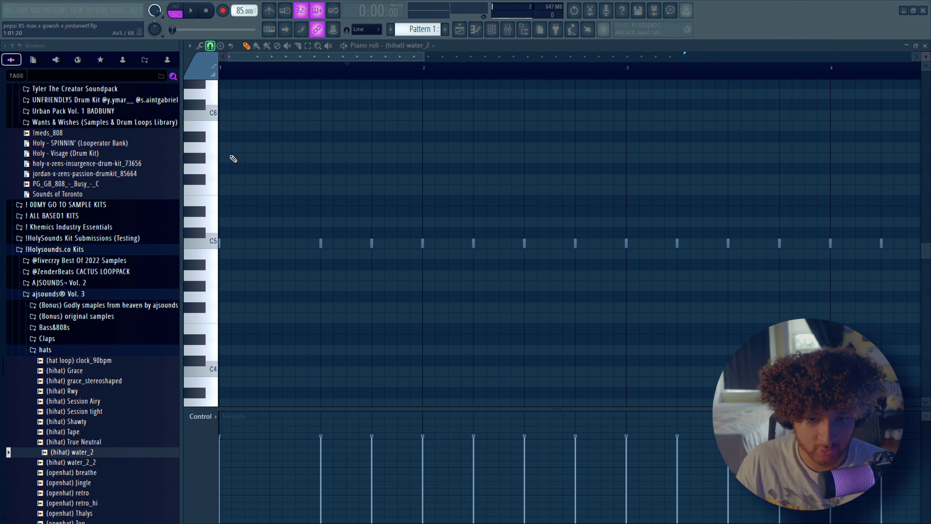
{"action": "scroll", "coordinate": [254, 268], "scroll_direction": "up", "scroll_amount": 3}
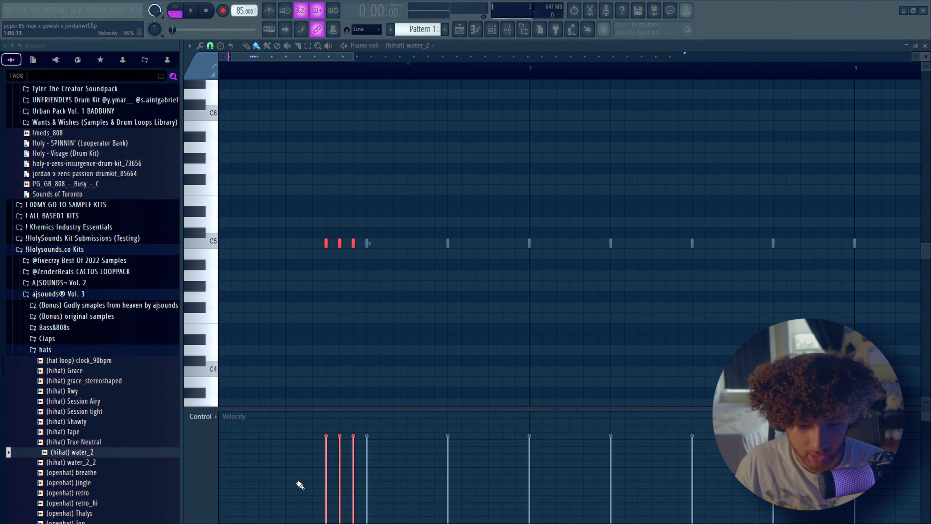
{"action": "key", "text": "space"}
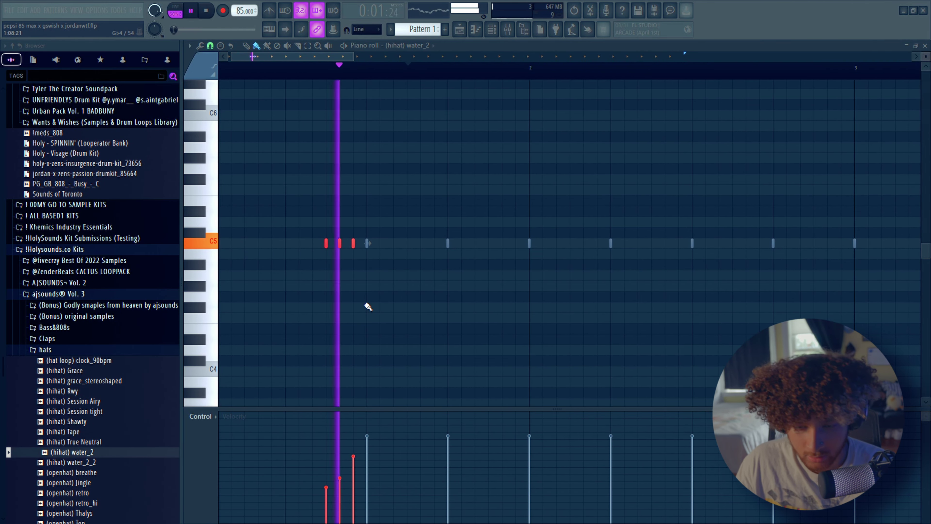
Add a three-note roll before beat 3 and an off-beat hat after beat 4 in bar 2, and duplicate bars 1–2 into bars 3–4
{"action": "scroll", "coordinate": [453, 214], "scroll_direction": "down", "scroll_amount": 2}
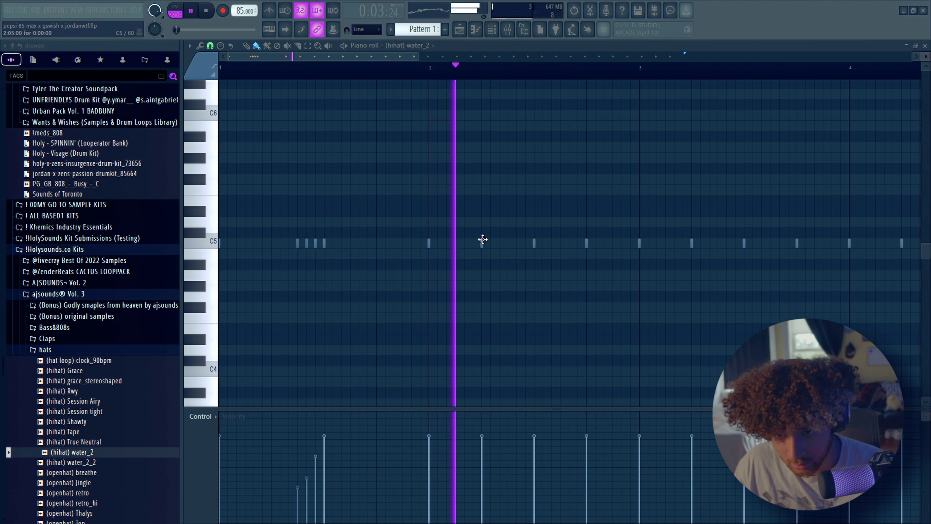
{"action": "left_click_drag", "start_coordinate": [509, 245], "coordinate": [525, 244]}
{"action": "left_click", "coordinate": [612, 243]}
{"action": "scroll", "coordinate": [605, 260], "scroll_direction": "down", "scroll_amount": 6}
{"action": "key", "text": "space"}
{"action": "left_click_drag", "start_coordinate": [852, 208], "coordinate": [353, 313]}
{"action": "key", "text": "Delete"}
{"action": "left_click_drag", "start_coordinate": [358, 73], "coordinate": [220, 74]}
{"action": "key", "text": "ctrl+b"}
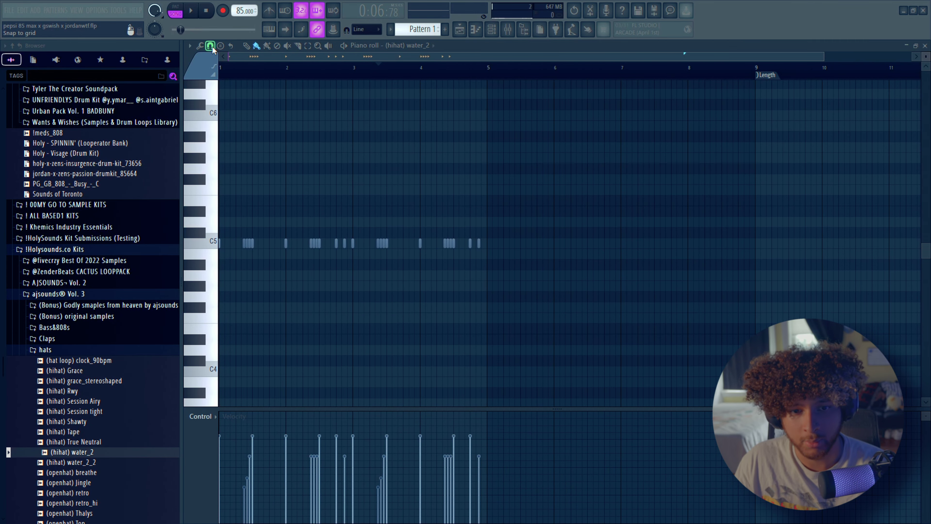
Duplicate the four-bar water_2 hat pattern into bars 5 to 8 and deselect the notes
{"action": "scroll", "coordinate": [226, 316], "scroll_direction": "down", "scroll_amount": 5}
{"action": "scroll", "coordinate": [367, 286], "scroll_direction": "up", "scroll_amount": 2}
{"action": "key", "text": "ctrl+b"}
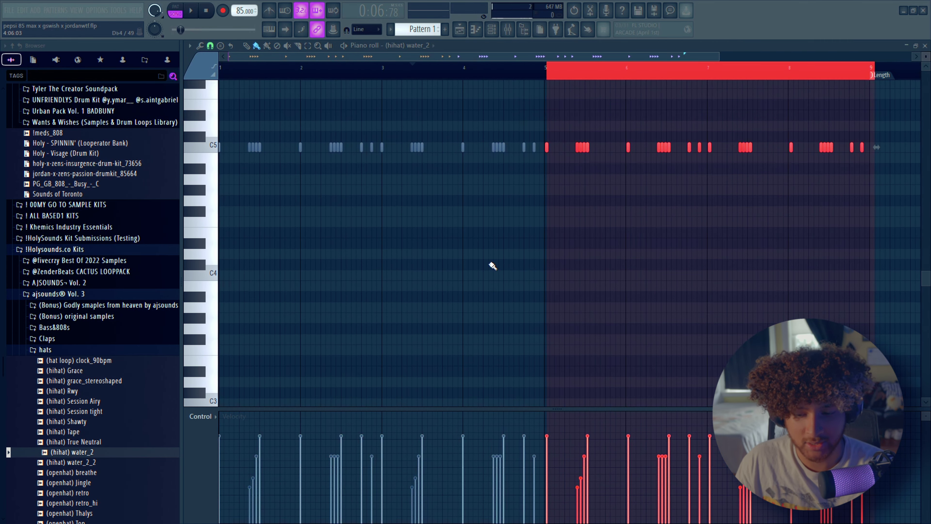
{"action": "key", "text": "ctrl+d"}
{"action": "scroll", "coordinate": [698, 262], "scroll_direction": "right", "scroll_amount": 5}
{"action": "scroll", "coordinate": [501, 223], "scroll_direction": "down", "scroll_amount": 4}
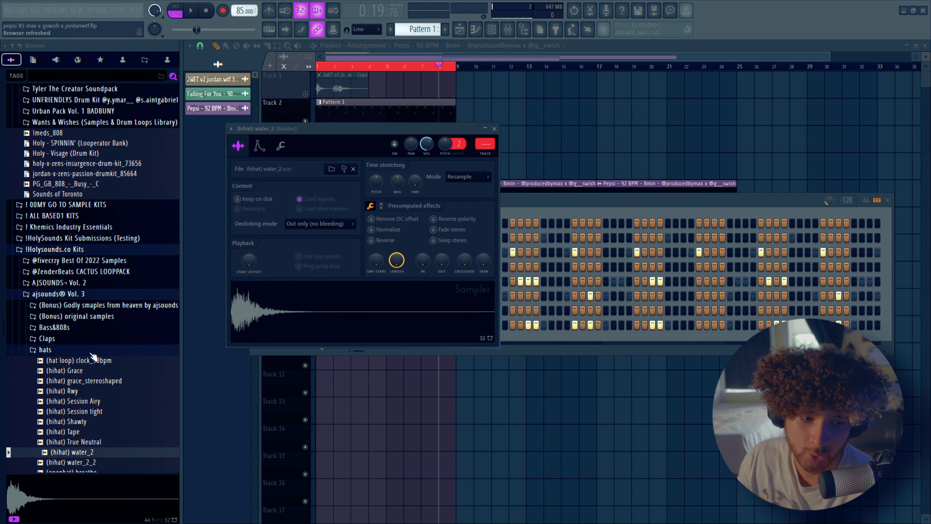
Add the "(hihat) Rwy" sample as a new channel, play the beat and open the sample's piano roll
{"action": "left_click_drag", "start_coordinate": [62, 391], "coordinate": [526, 334]}
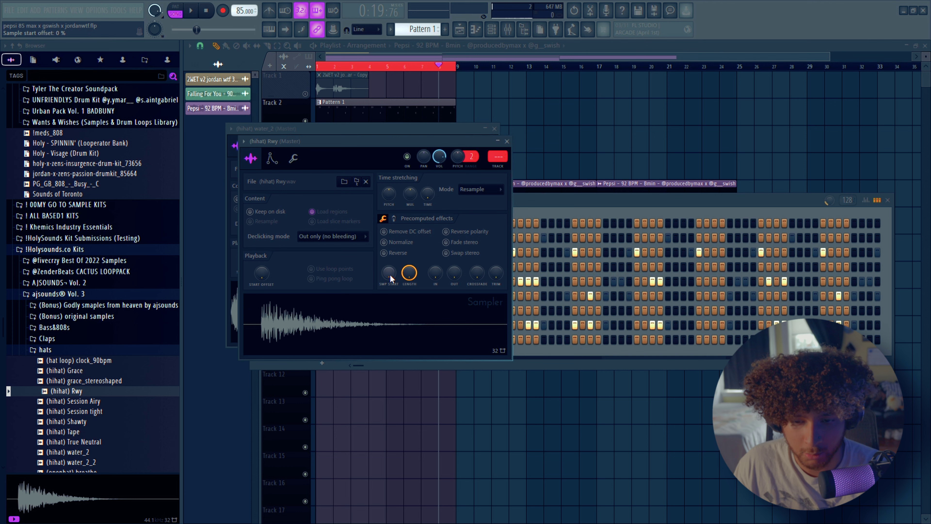
{"action": "key", "text": "Escape"}
{"action": "key", "text": "space"}
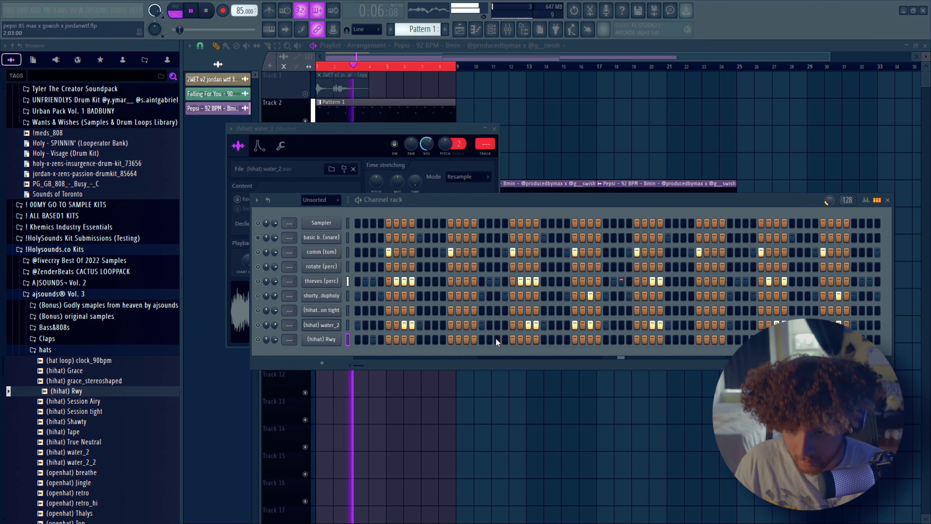
{"action": "left_click", "coordinate": [313, 339]}
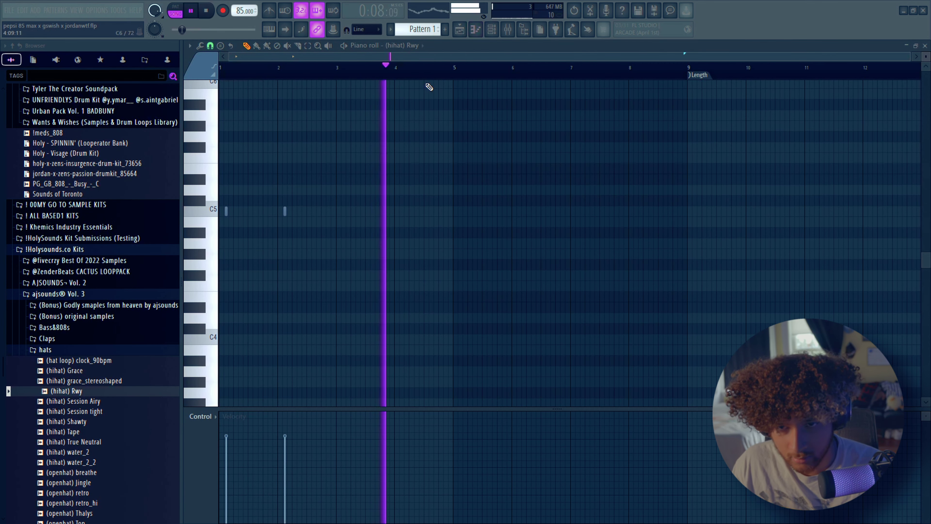
Duplicate the two-bar Rwy hat pattern through bar 8 and randomize the note velocities
{"action": "left_click_drag", "start_coordinate": [337, 73], "coordinate": [220, 73]}
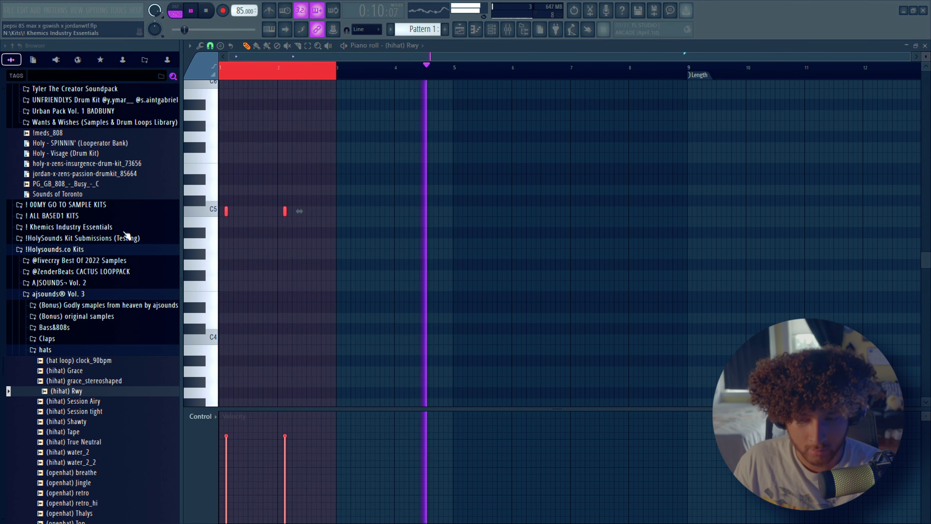
{"action": "key", "text": "ctrl+b"}
{"action": "key", "text": "ctrl+b"}
{"action": "key", "text": "ctrl+b"}
{"action": "key", "text": "ctrl+d"}
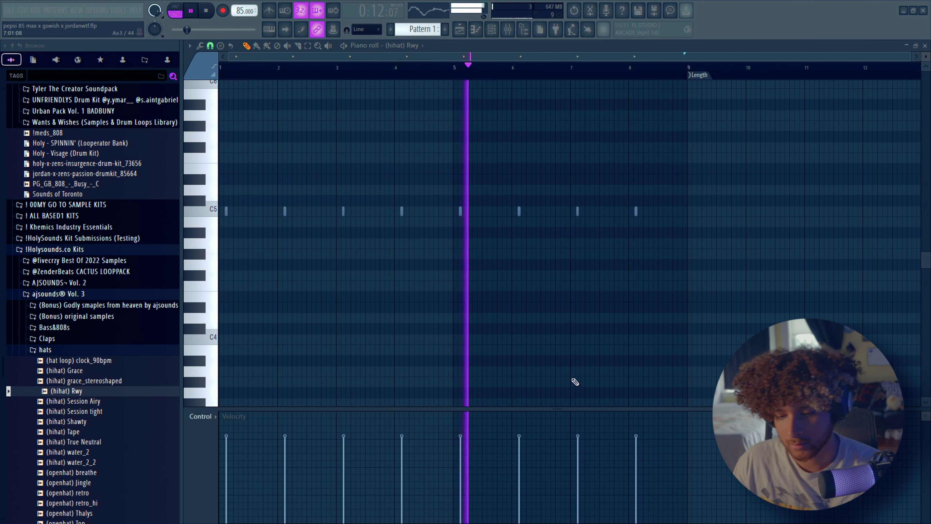
{"action": "key", "text": "alt+r"}
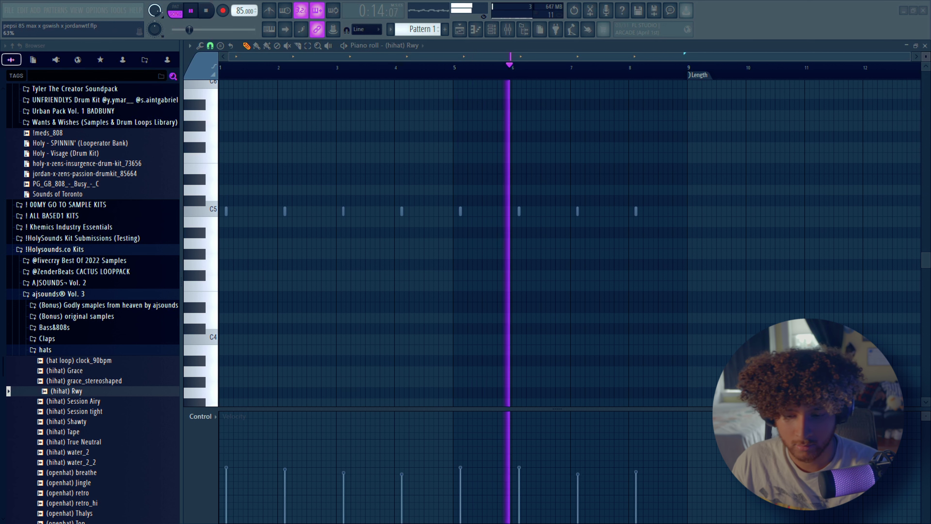
Stop playback and route the Rwy hat channel to free mixer track 1
{"action": "key", "text": "space"}
{"action": "key", "text": "F7"}
{"action": "left_click", "coordinate": [326, 340]}
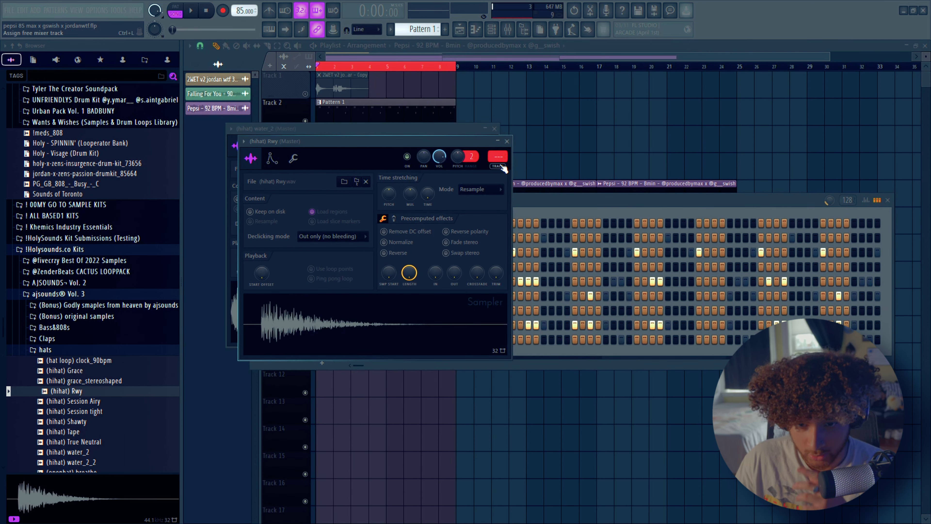
{"action": "key", "text": "ctrl+l"}
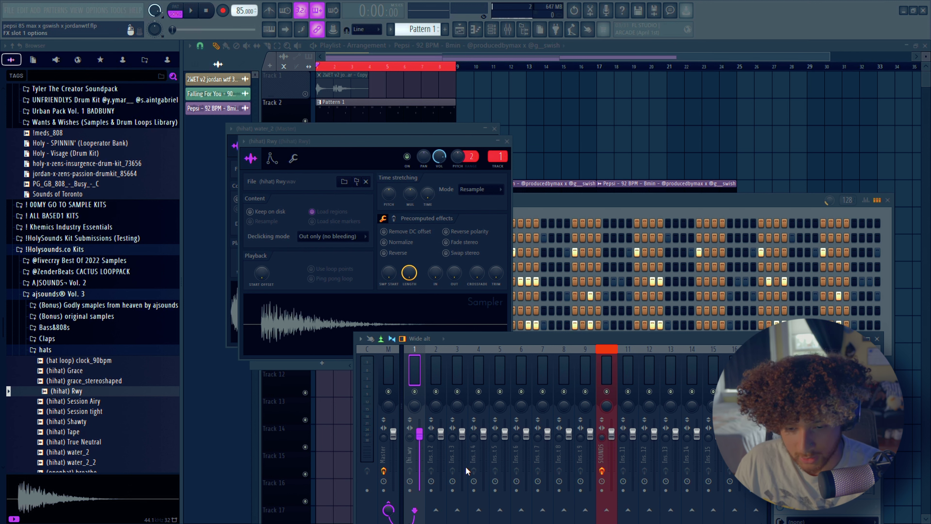
Add ValhallaDelay to the Rwy mixer track with the GHOST-Falling Snare preset, 50% feedback and 87.2% mix
{"action": "left_click", "coordinate": [774, 363]}
{"action": "left_click", "coordinate": [670, 318]}
{"action": "key", "text": "space"}
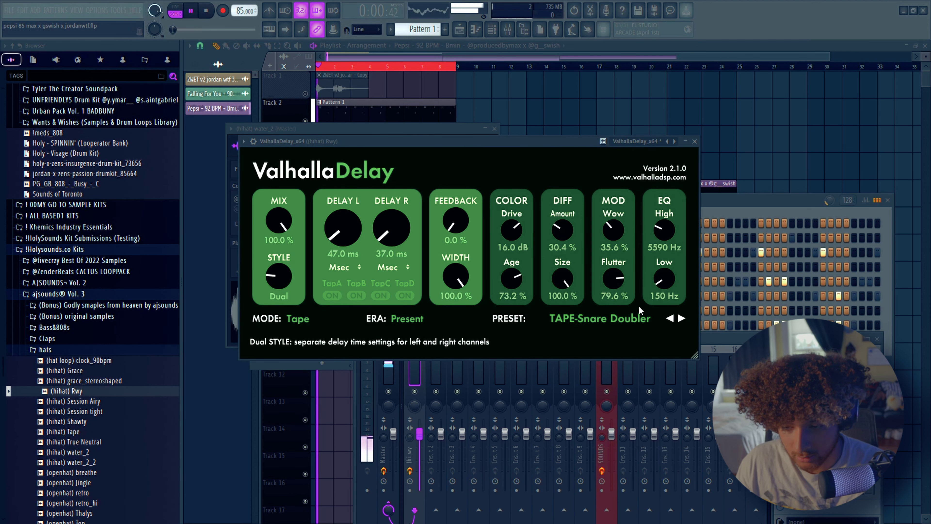
{"action": "left_click", "coordinate": [669, 319]}
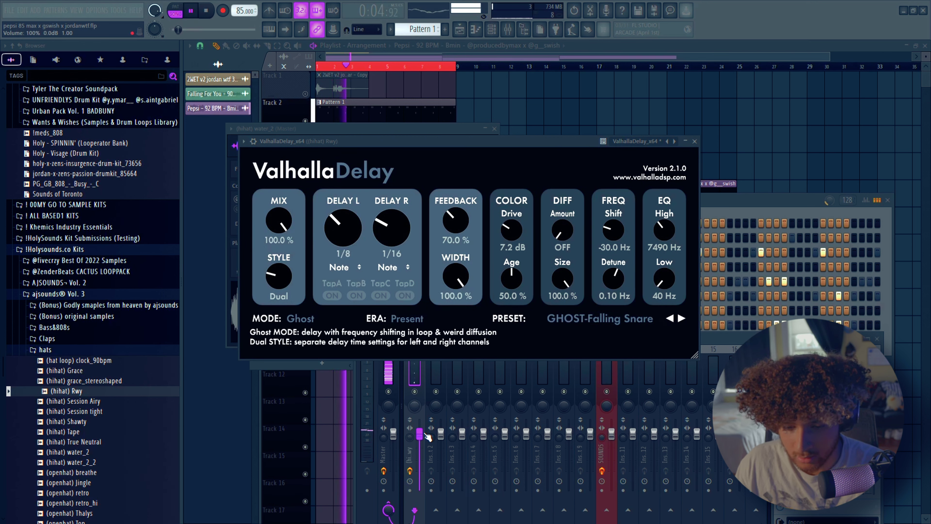
{"action": "mouse_move", "coordinate": [456, 222]}
{"action": "left_mouse_down"}
{"action": "mouse_move", "coordinate": [461, 232]}
{"action": "mouse_move", "coordinate": [461, 221]}
{"action": "left_mouse_up"}
{"action": "left_click_drag", "start_coordinate": [279, 222], "coordinate": [279, 235]}
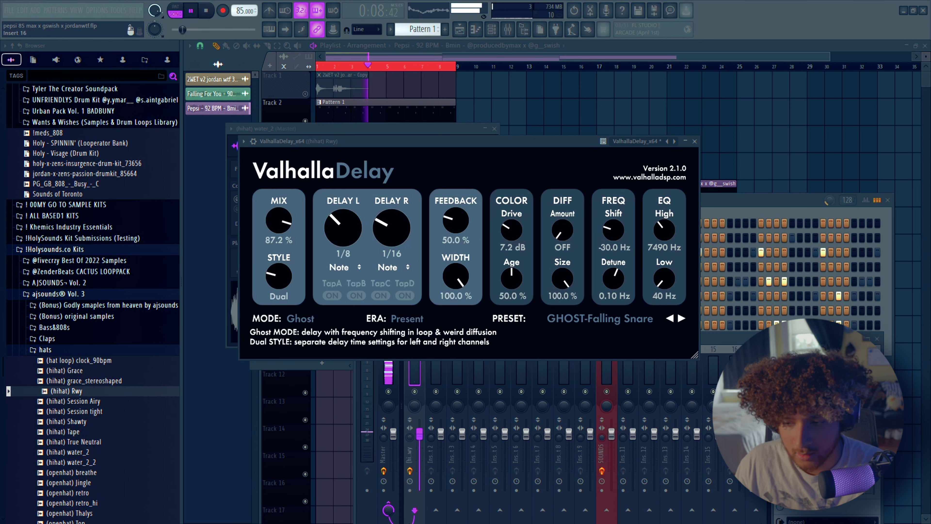
Return to the channel rack, browse from the hats to the Percs folder, and open the percussion channel's piano roll
{"action": "left_click", "coordinate": [731, 210]}
{"action": "left_click", "coordinate": [55, 350]}
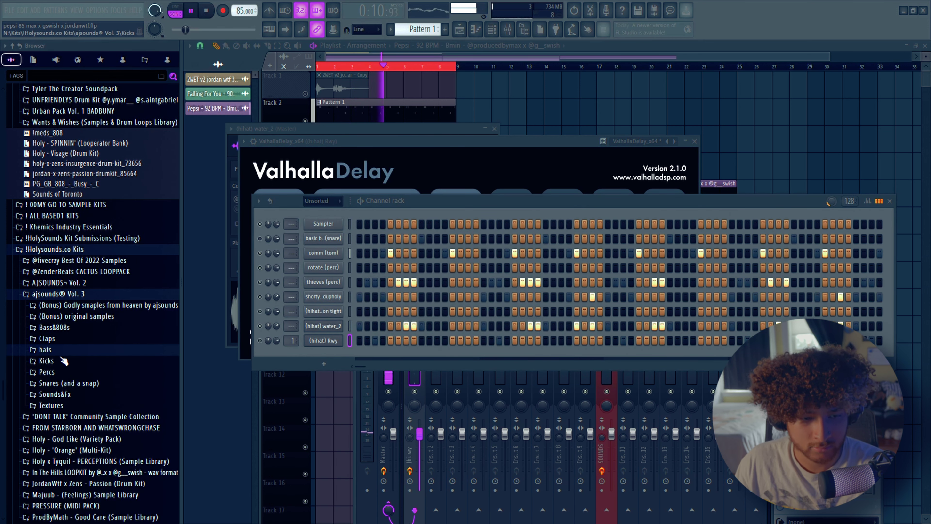
{"action": "key", "text": "space"}
{"action": "left_click", "coordinate": [47, 372]}
{"action": "key", "text": "F7"}
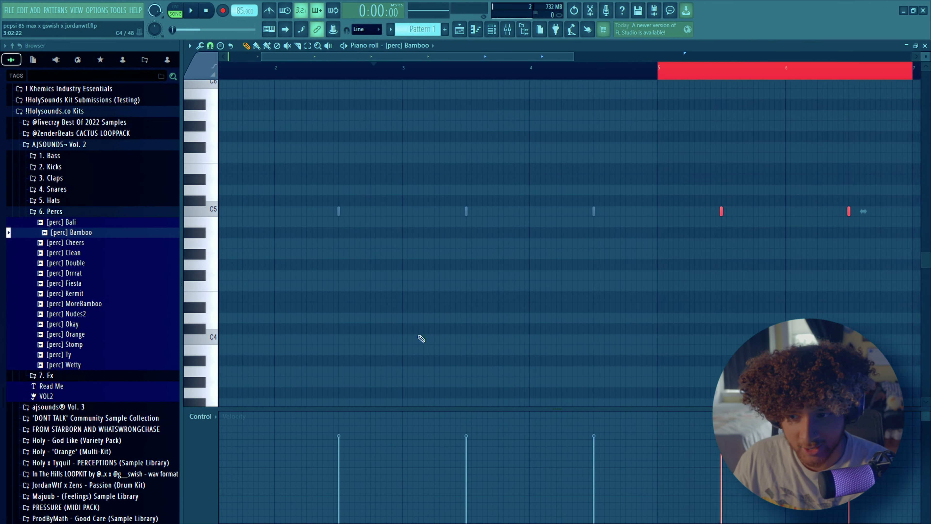
Repeat the "[perc] Bamboo" hit through the eight bars, delete the one in bar 8, and play the beat
{"action": "key", "text": "ctrl+b"}
{"action": "key", "text": "ctrl+a"}
{"action": "key", "text": "ctrl+d"}
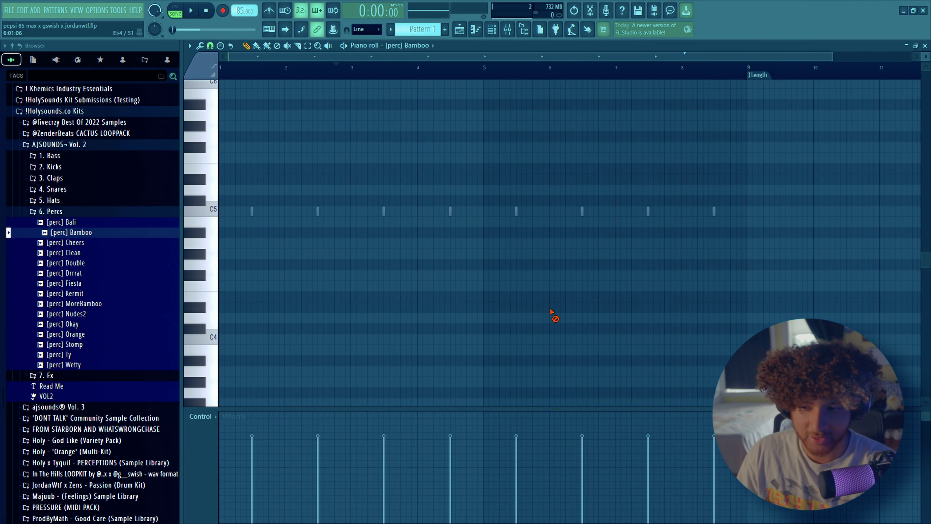
{"action": "left_click", "coordinate": [713, 211]}
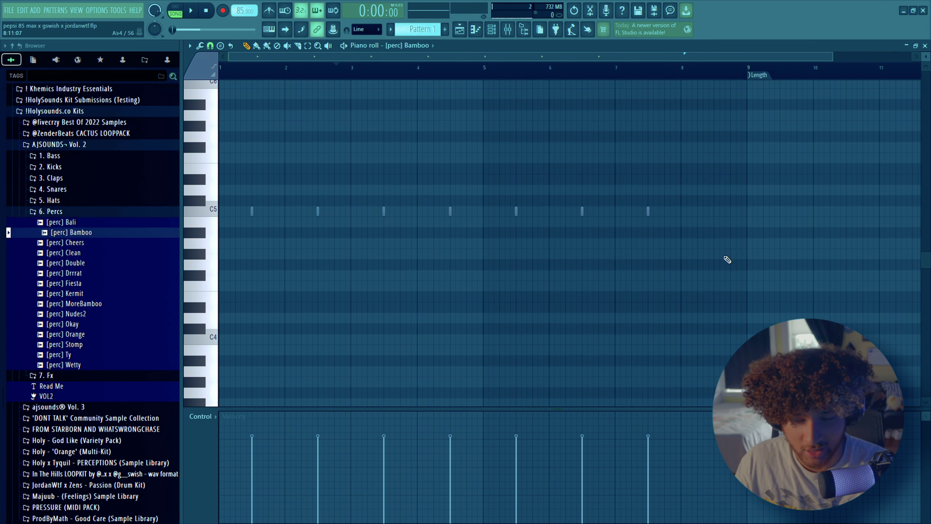
{"action": "key", "text": "F5"}
{"action": "key", "text": "space"}
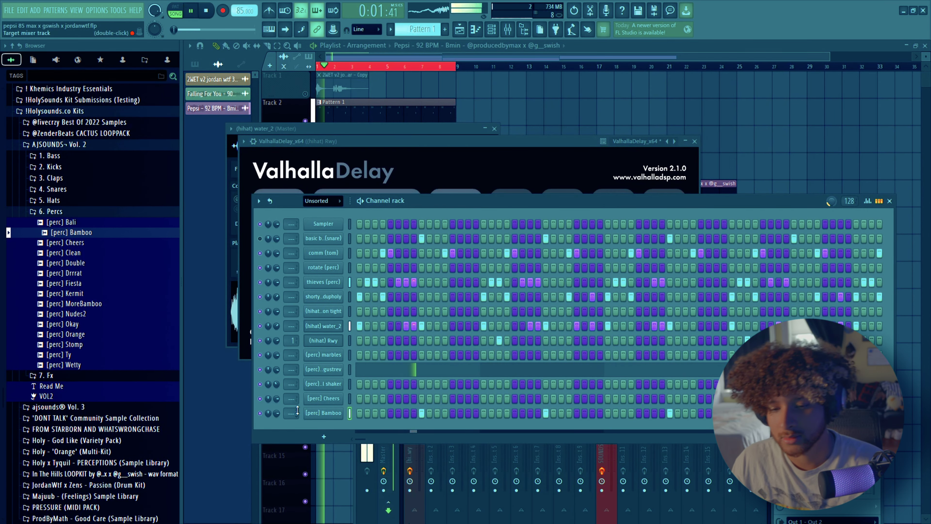
{"action": "key", "text": "space"}
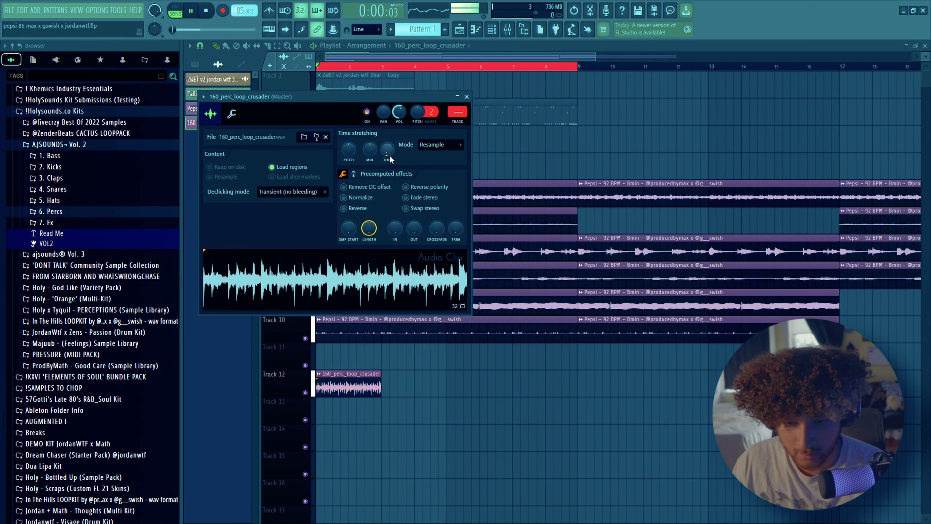
Route the "160_perc_loop_crusader" audio clip to mixer track 2 and solo playlist track 12
{"action": "key", "text": "space"}
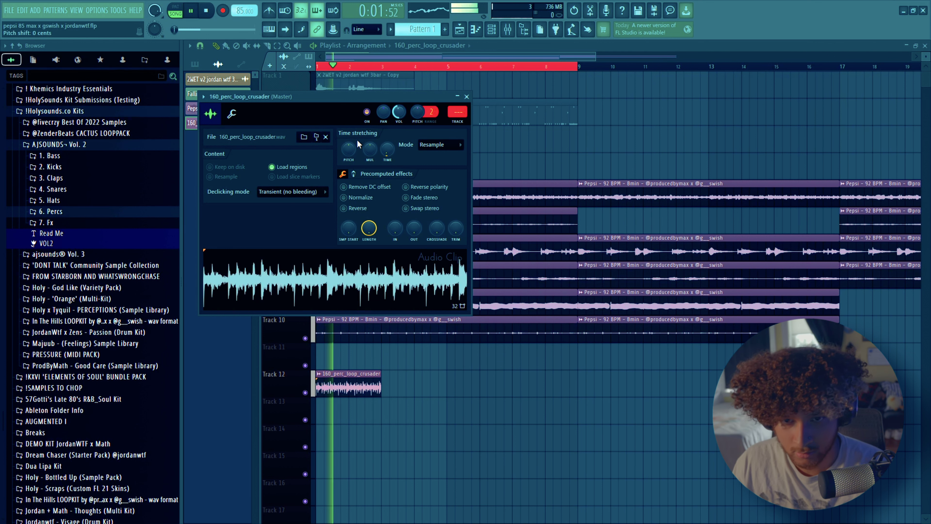
{"action": "left_click", "coordinate": [457, 112]}
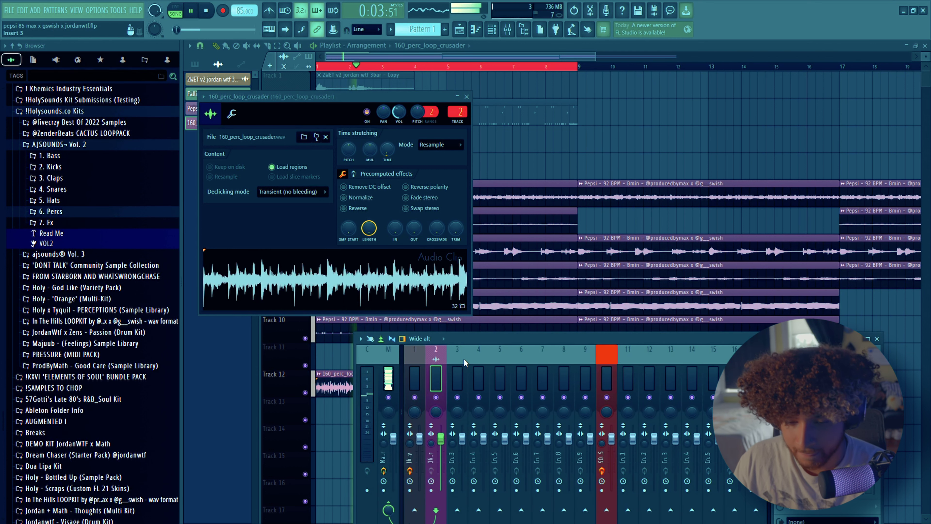
{"action": "key", "text": "F12"}
{"action": "left_click", "coordinate": [305, 393], "text": "ctrl"}
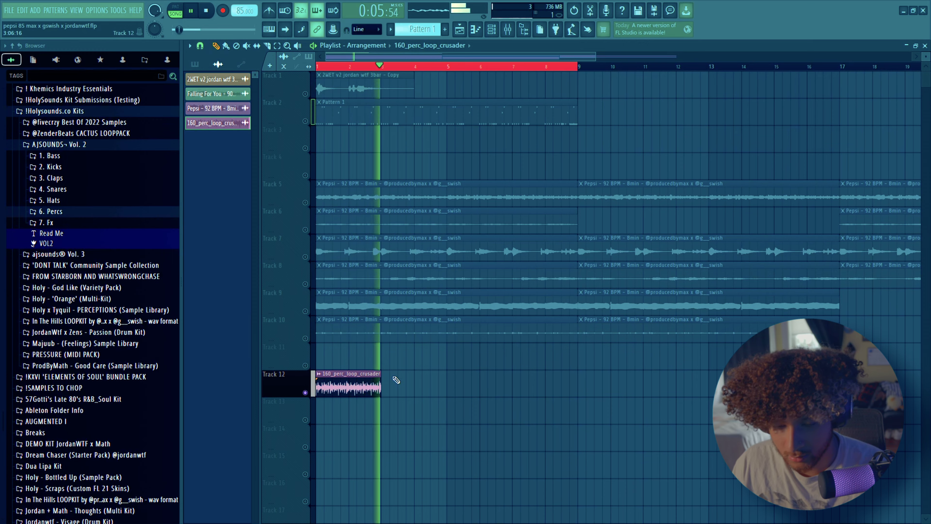
Stop playback and insert FabFilter Pro-Q 3 on the percussion loop's mixer track
{"action": "key", "text": "space"}
{"action": "scroll", "coordinate": [430, 432], "scroll_direction": "up", "scroll_amount": 3}
{"action": "left_click", "coordinate": [319, 373]}
{"action": "left_click", "coordinate": [507, 30]}
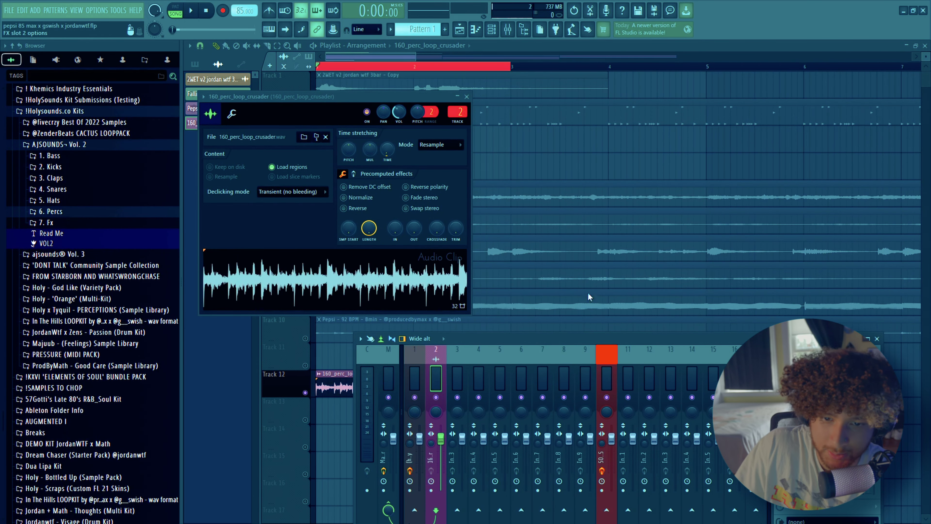
{"action": "left_click", "coordinate": [825, 388]}
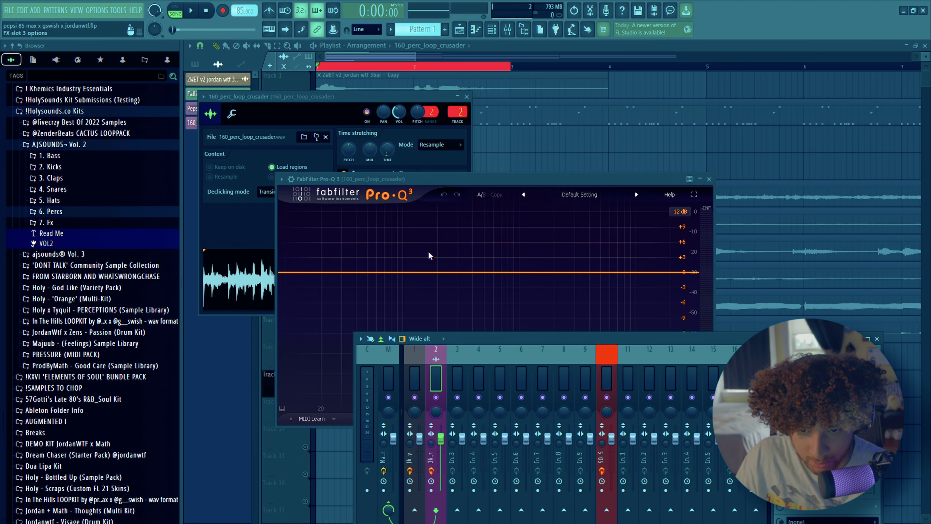
{"action": "key", "text": "F12"}
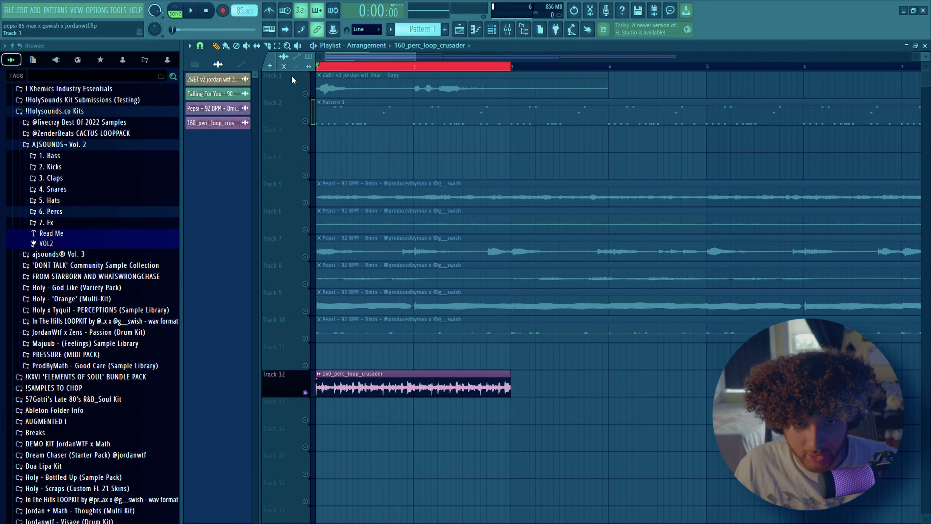
Add PlaceIt to the percussion loop's mixer track with the Boombox speaker and the Van 2 vehicle space
{"action": "left_click", "coordinate": [508, 31]}
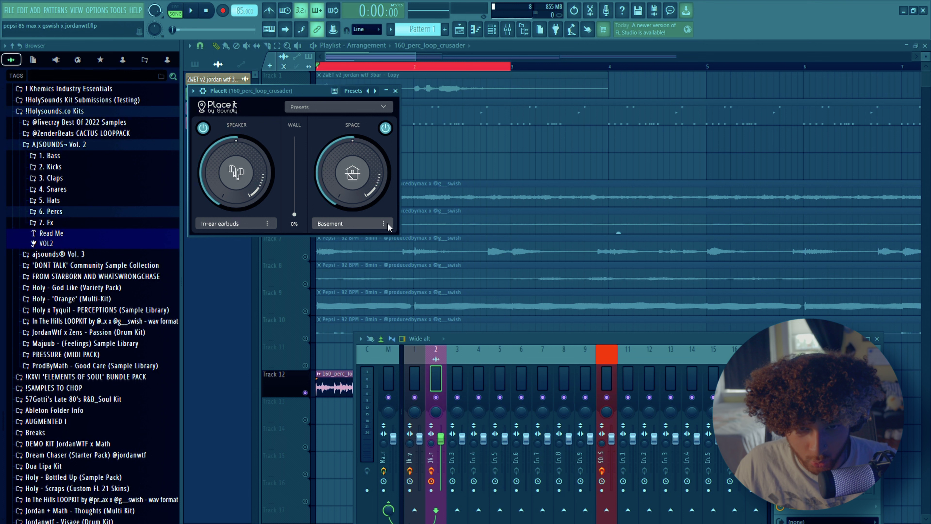
{"action": "left_click", "coordinate": [257, 227]}
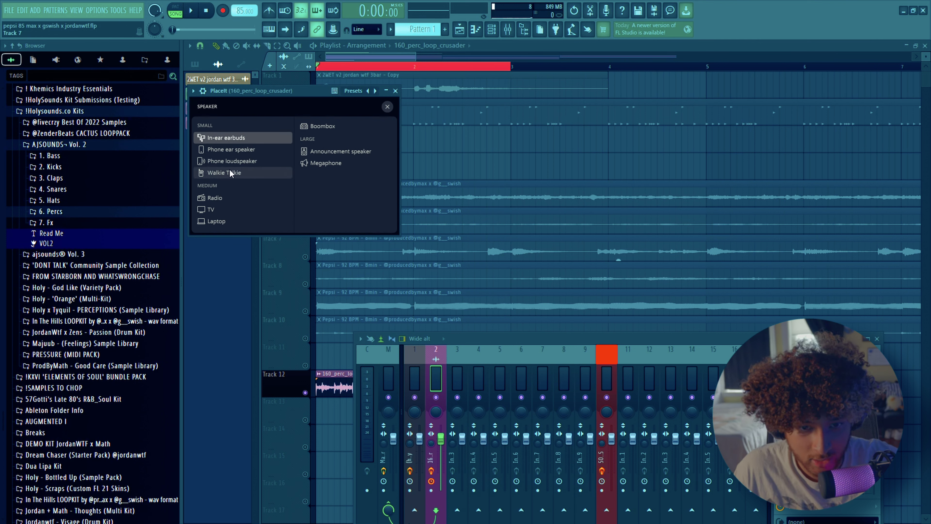
{"action": "left_click", "coordinate": [323, 126]}
{"action": "left_click", "coordinate": [363, 225]}
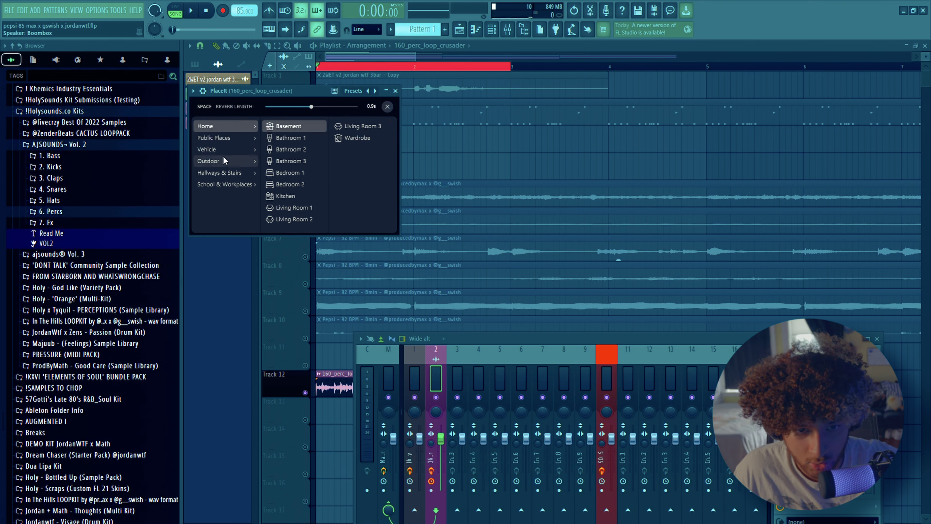
{"action": "left_click", "coordinate": [220, 149]}
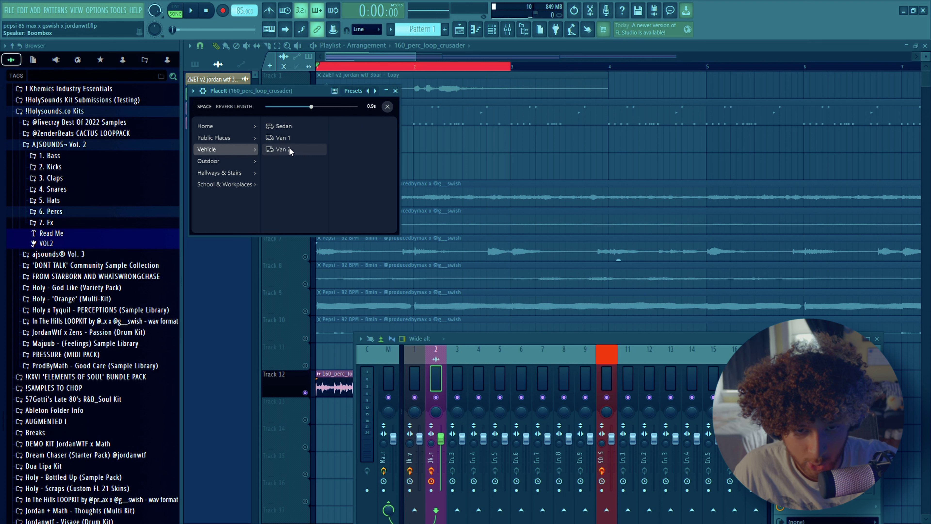
{"action": "left_click", "coordinate": [289, 150]}
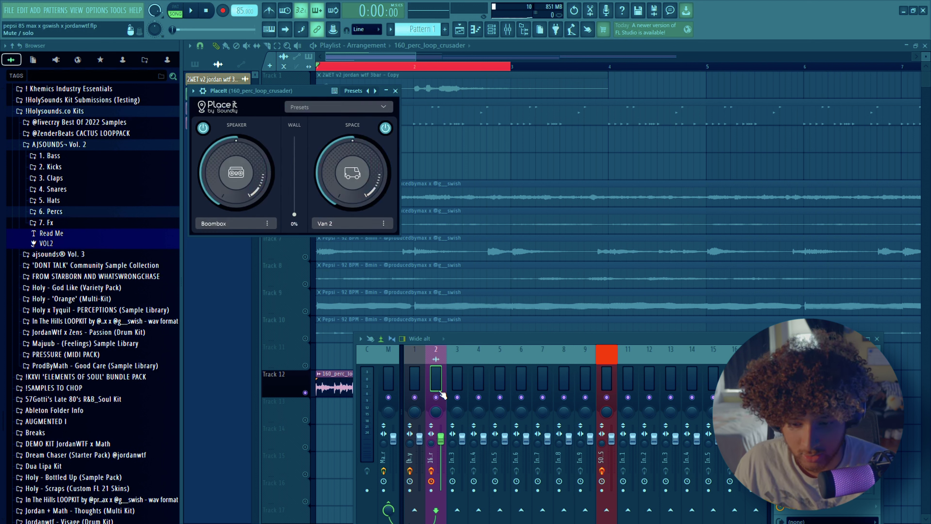
Compare the soloed percussion loop with its mixer track effects bypassed and enabled
{"action": "key", "text": "space"}
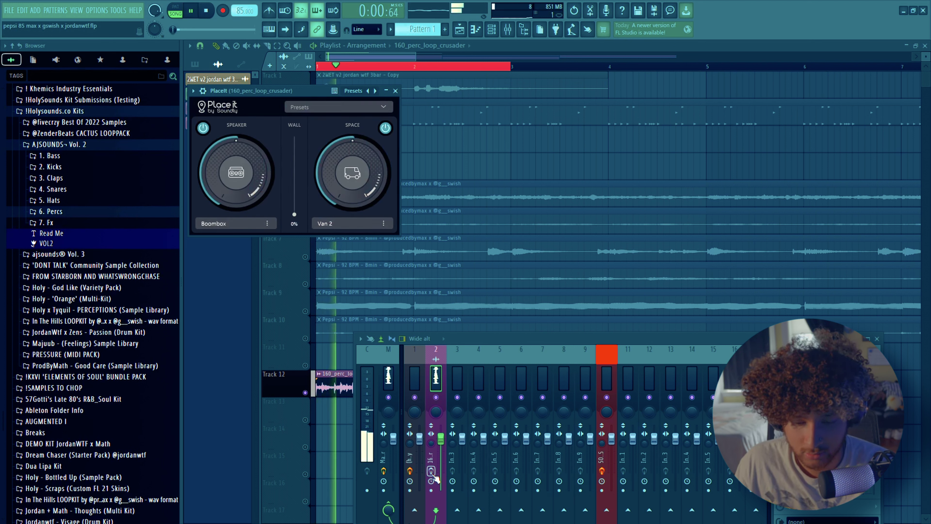
{"action": "left_click", "coordinate": [431, 471]}
{"action": "key", "text": "space"}
{"action": "left_click", "coordinate": [432, 471]}
{"action": "key", "text": "space"}
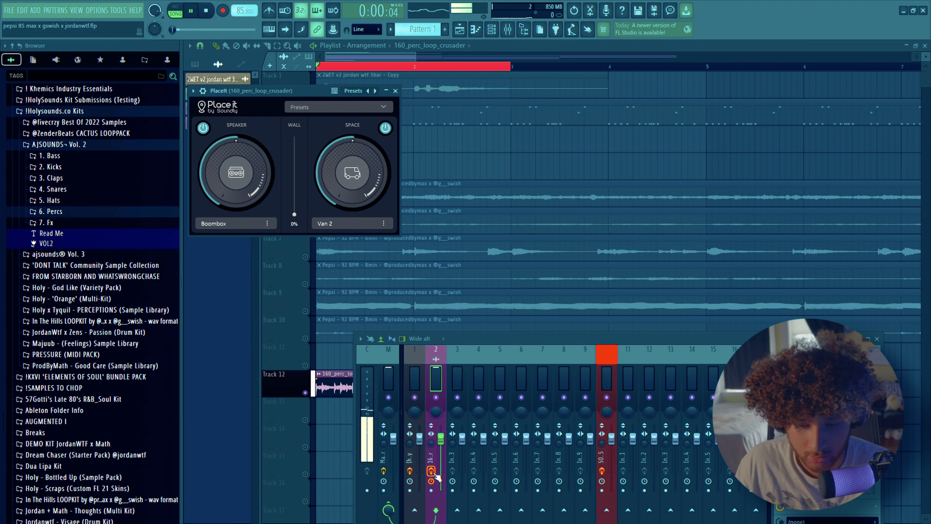
{"action": "key", "text": "space"}
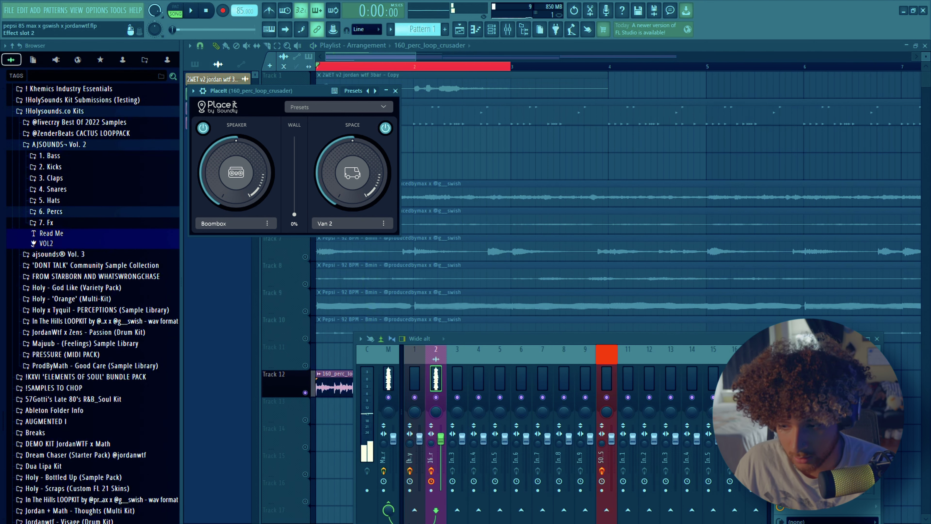
Check the percussion loop's Pro-Q 3 equalizer and repeat the loop along playlist track 12 while playing it with the beat
{"action": "left_click", "coordinate": [713, 403]}
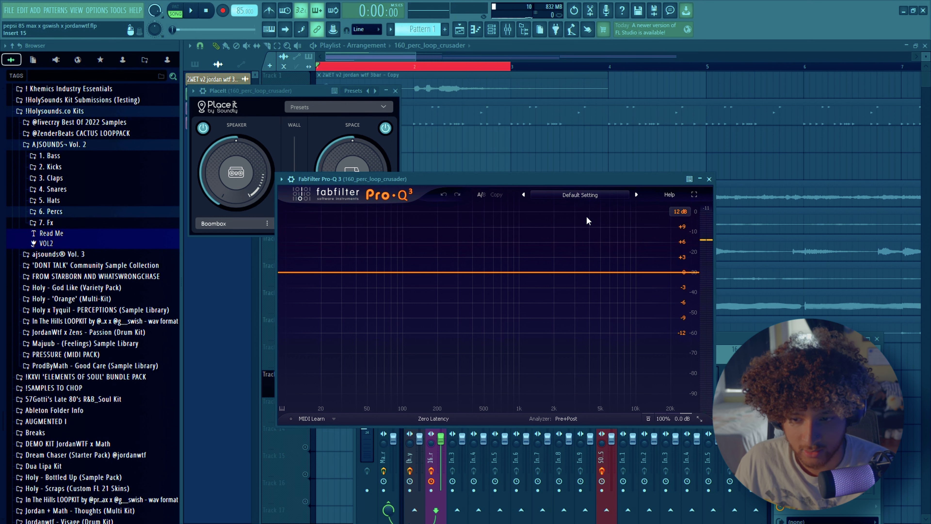
{"action": "left_click", "coordinate": [519, 271]}
{"action": "key", "text": "F12"}
{"action": "key", "text": "space"}
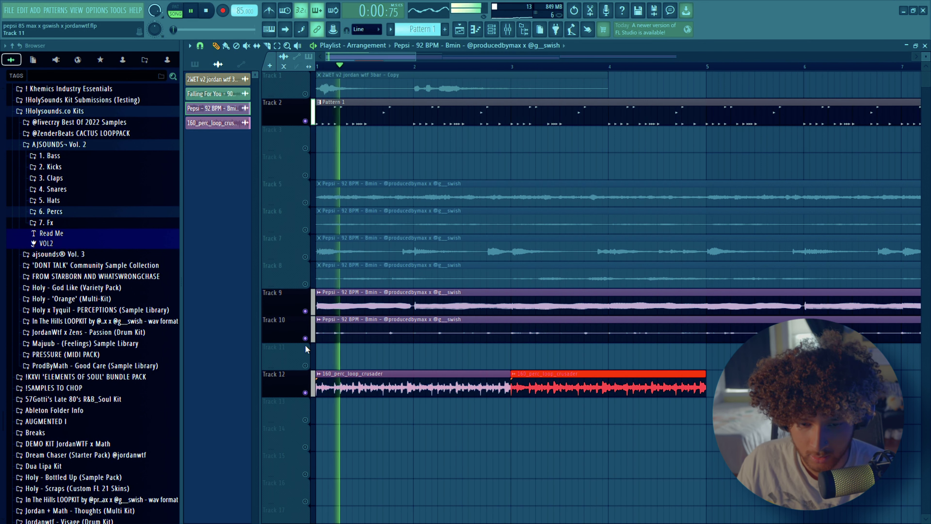
{"action": "left_click", "coordinate": [511, 408]}
{"action": "scroll", "coordinate": [512, 409], "scroll_direction": "down", "scroll_amount": 2}
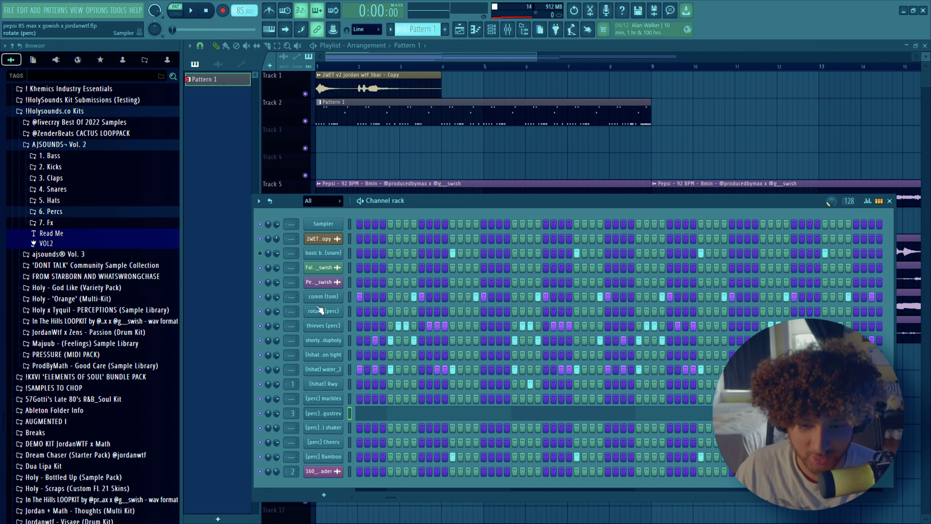
Review the comm (tom) notes in the piano roll and the Holy - God Like (Variety Pack) folder in the sample browser
{"action": "key", "text": "F7"}
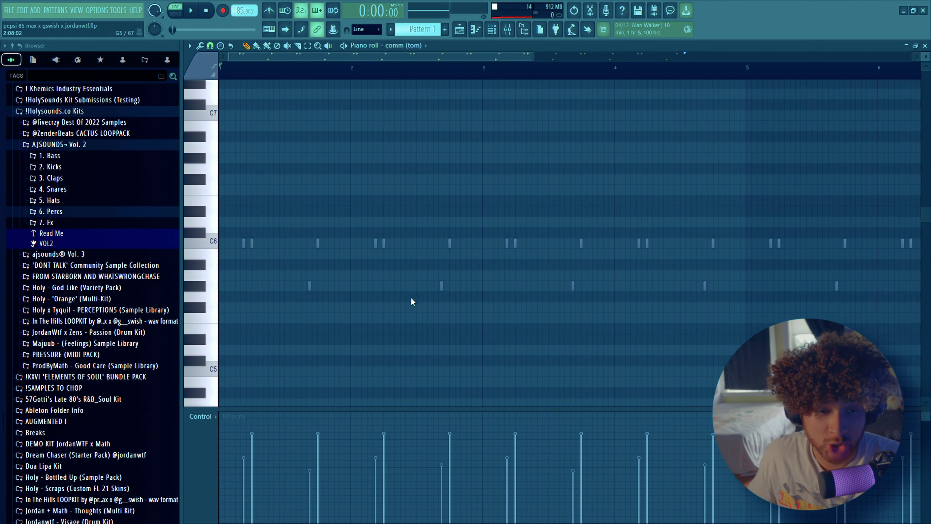
{"action": "key", "text": "F5"}
{"action": "left_click_drag", "start_coordinate": [625, 182], "coordinate": [318, 312]}
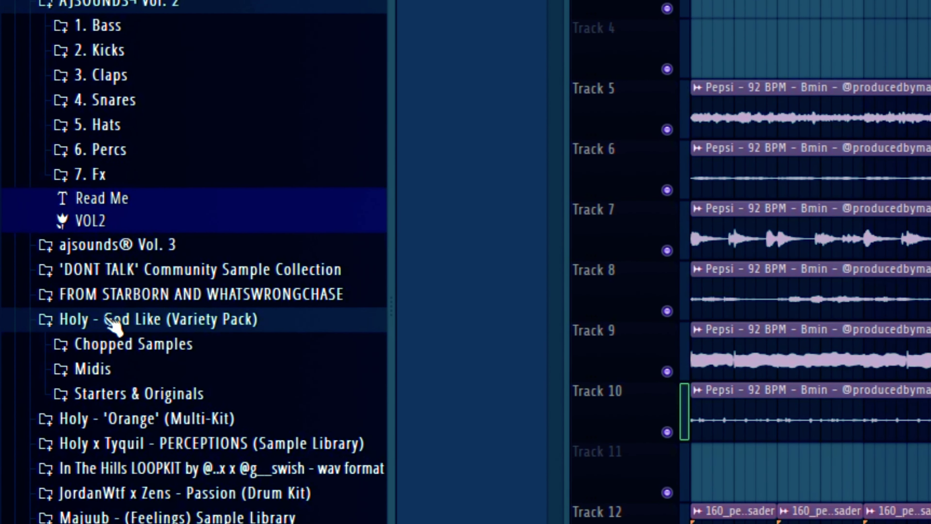
{"action": "left_click", "coordinate": [108, 320]}
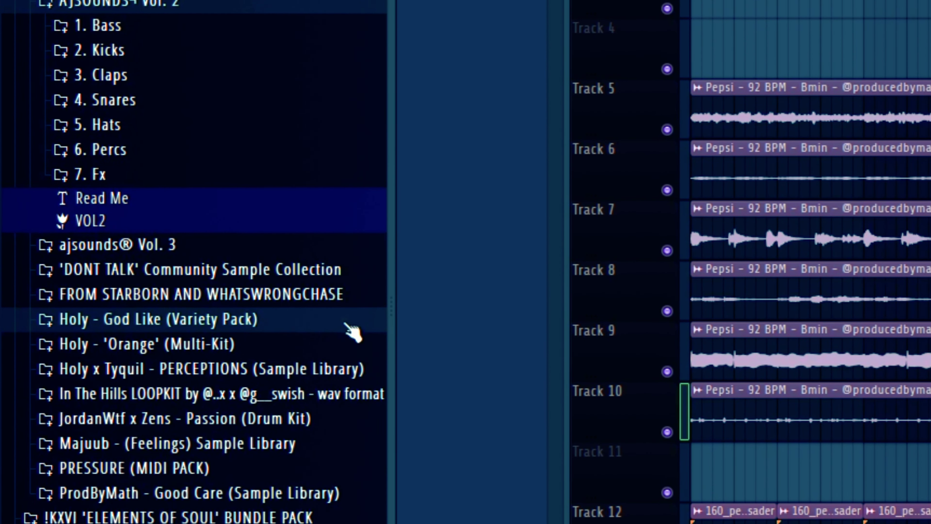